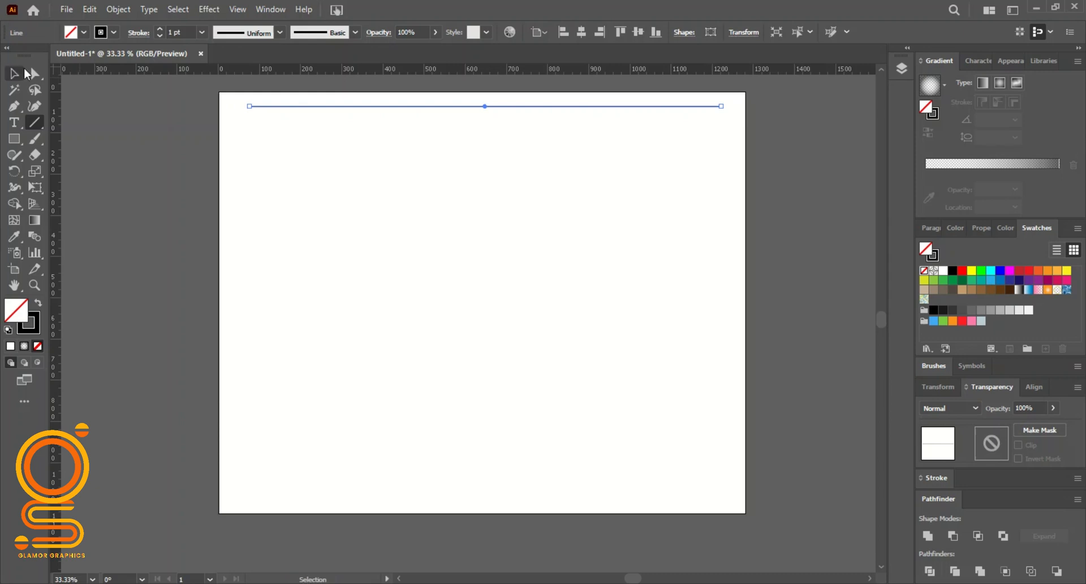
- Center the line horizontally on the artboard and place a parallel copy a short distance below it
click(16, 75)
click(580, 34)
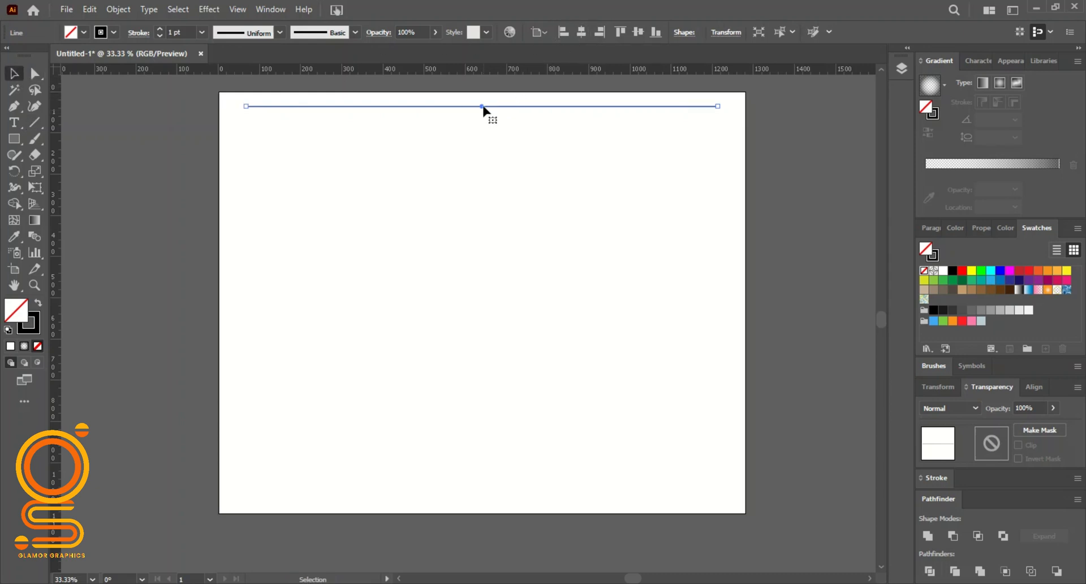
drag(483, 108, 484, 127)
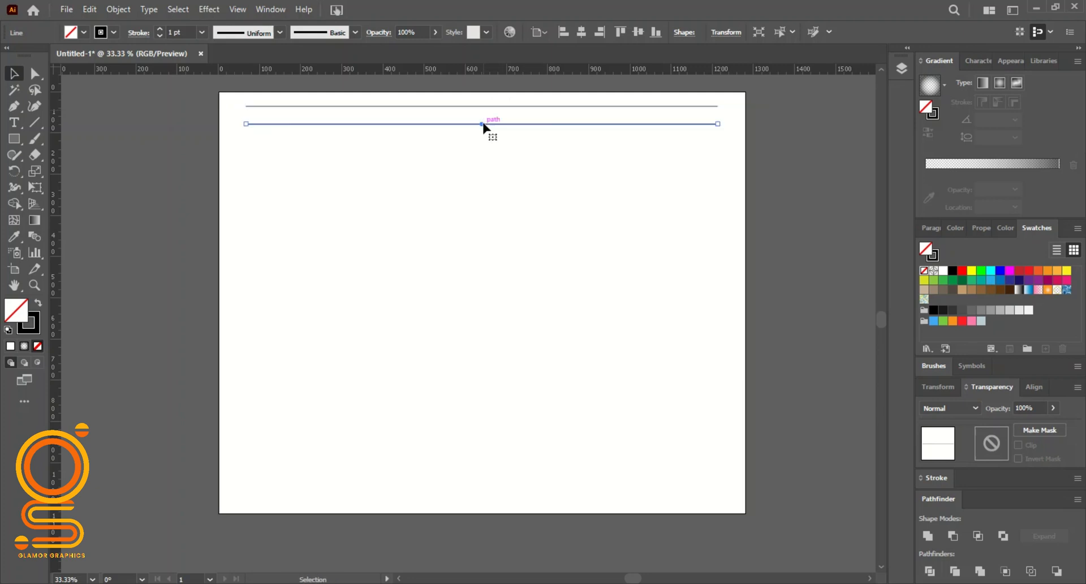
- Repeat the line copy at equal spacing down the artboard, removing the extra copies at and beyond its lower edge
key(ctrl+d)
key(ctrl+d)
key(ctrl+d)
key(ctrl+d)
key(ctrl+d)
key(ctrl+d)
key(ctrl+d)
key(ctrl+d)
key(ctrl+d)
key(ctrl+d)
key(ctrl+d)
key(ctrl+d)
key(ctrl+d)
key(ctrl+d)
key(ctrl+d)
key(ctrl+d)
key(ctrl+d)
key(ctrl+d)
key(ctrl+d)
key(ctrl+d)
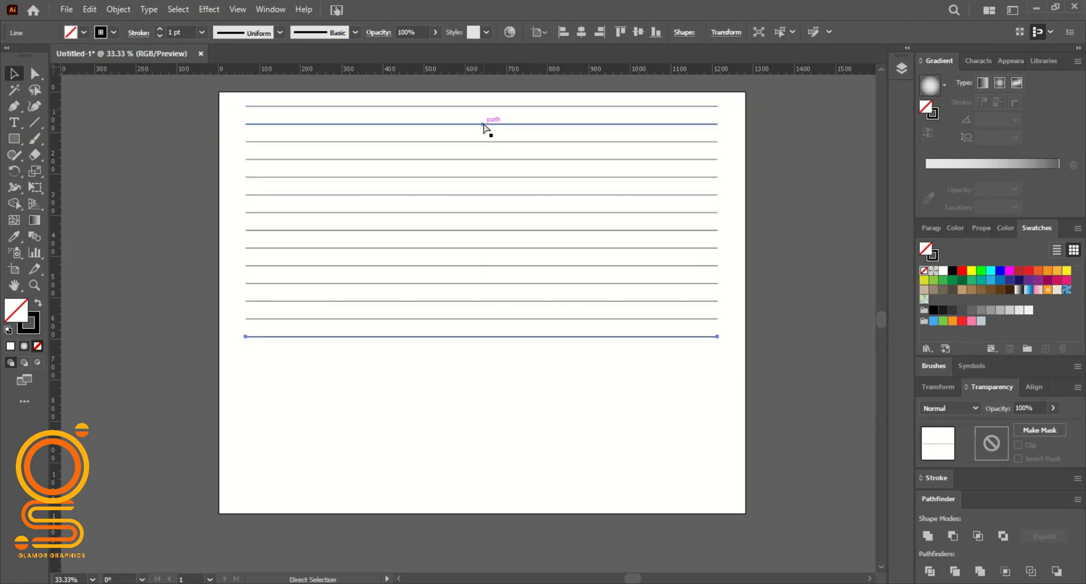
key(ctrl+d)
key(ctrl+d)
key(ctrl+d)
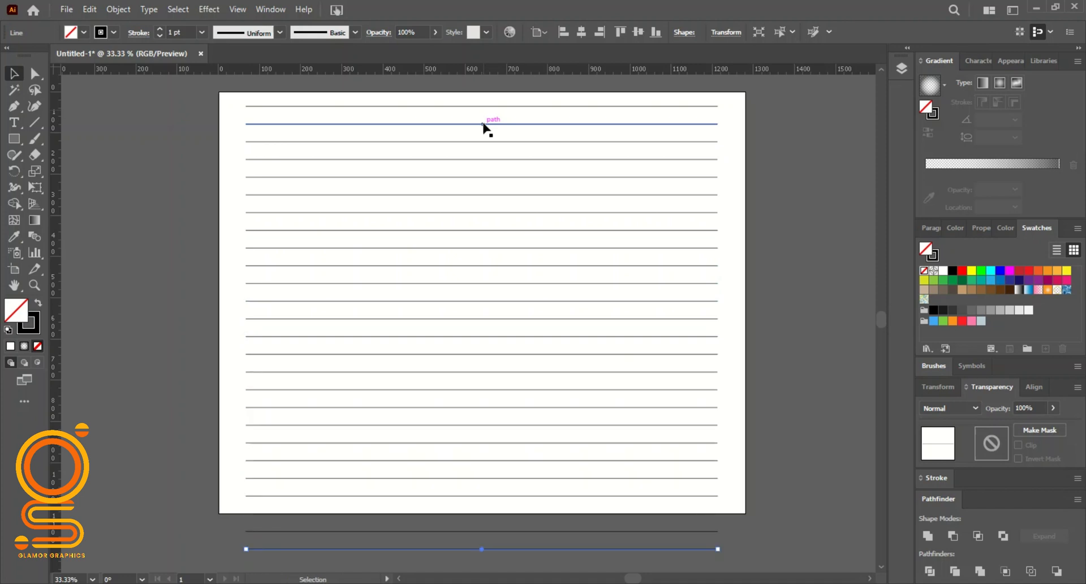
key(ctrl+z)
key(ctrl+z)
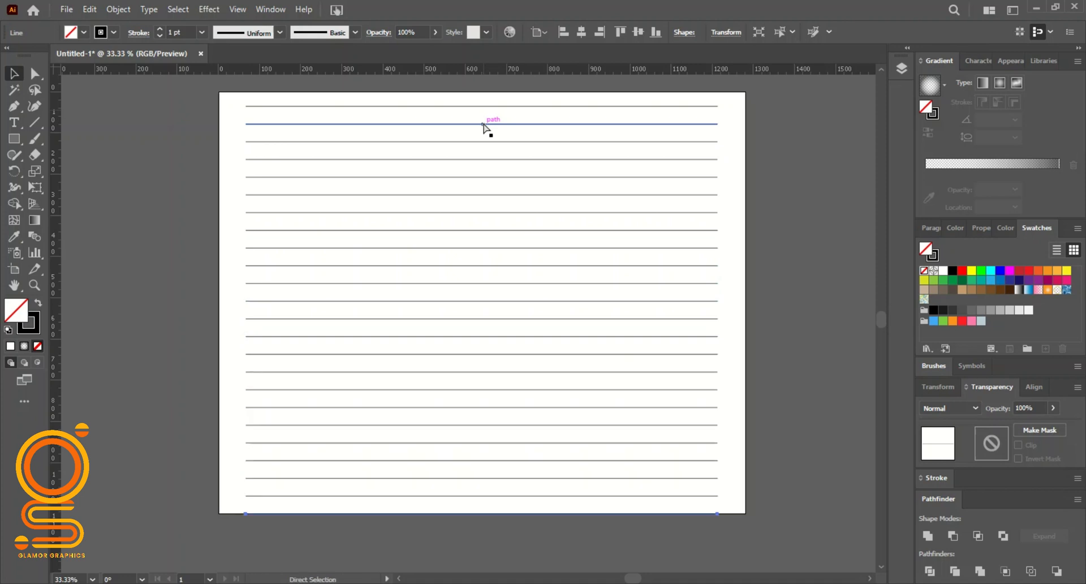
key(ctrl+z)
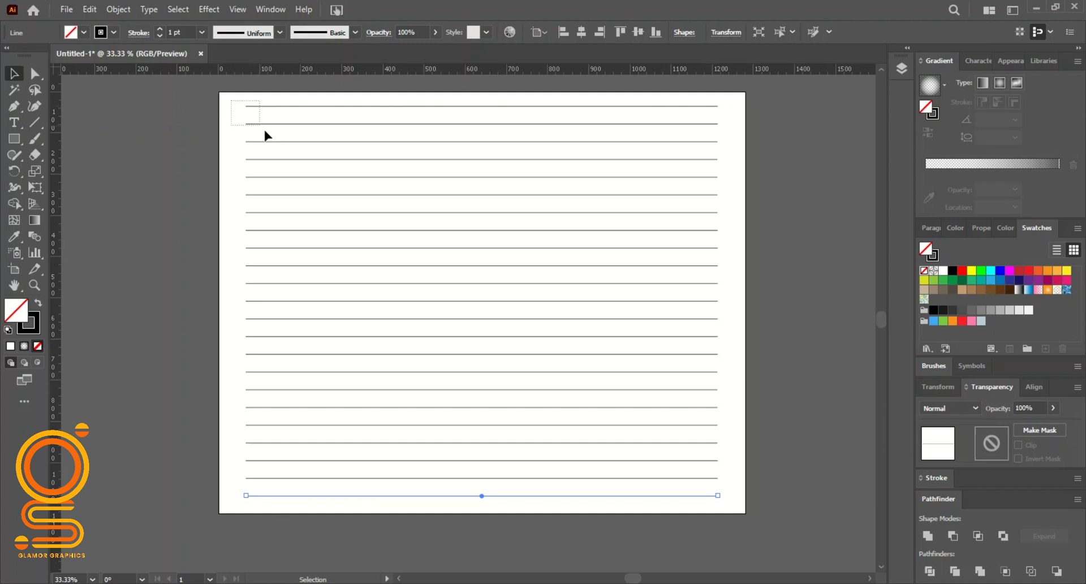
- Group all the horizontal lines
drag(265, 131, 739, 509)
right_click(642, 357)
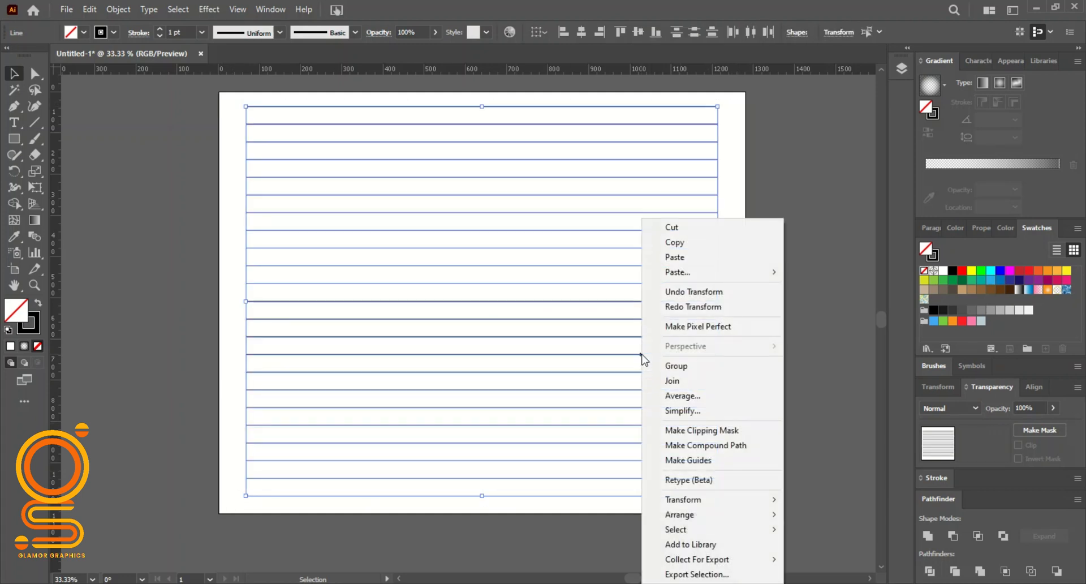
click(674, 366)
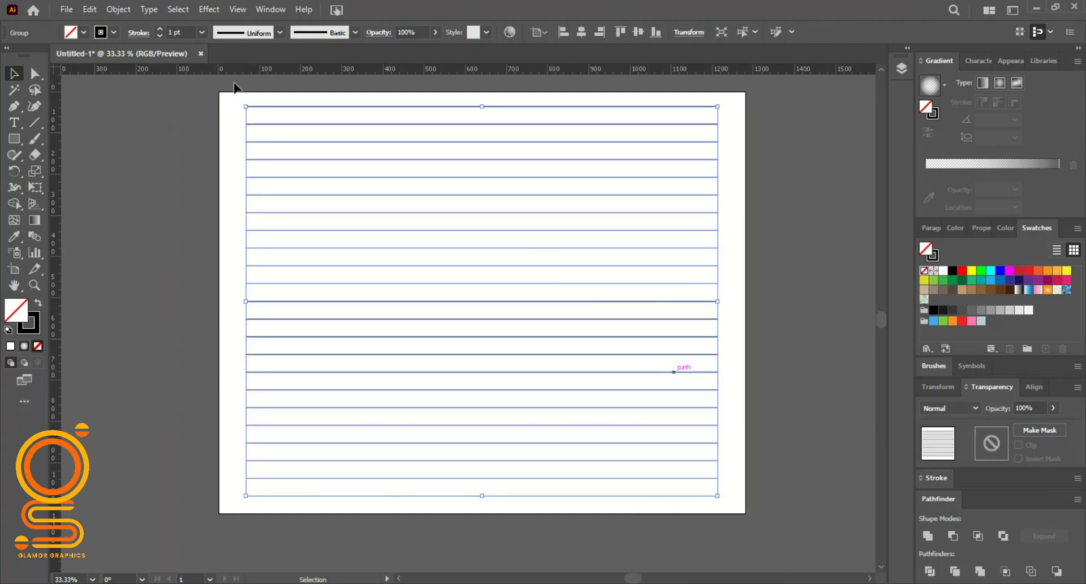
- Copy the line group, paste it in front, and rotate the copy 90° to form vertical grid lines
click(86, 9)
click(134, 75)
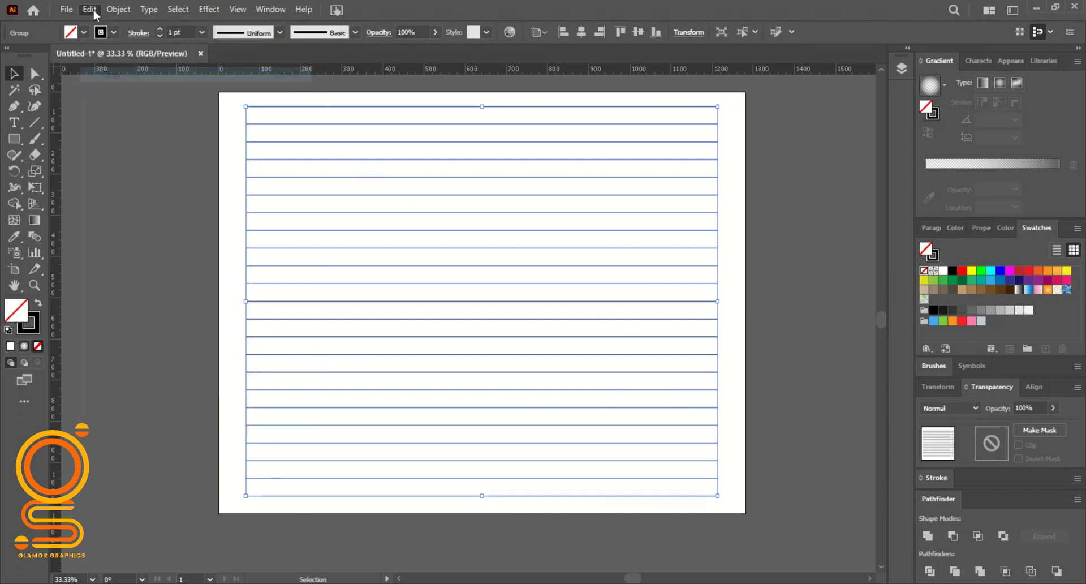
click(88, 8)
click(142, 105)
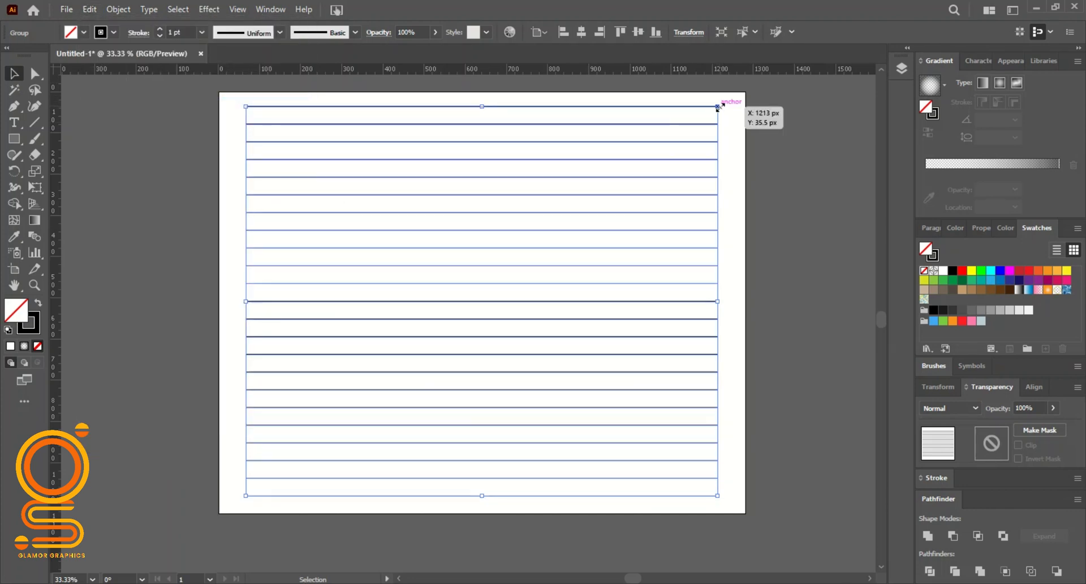
drag(722, 101, 599, 440)
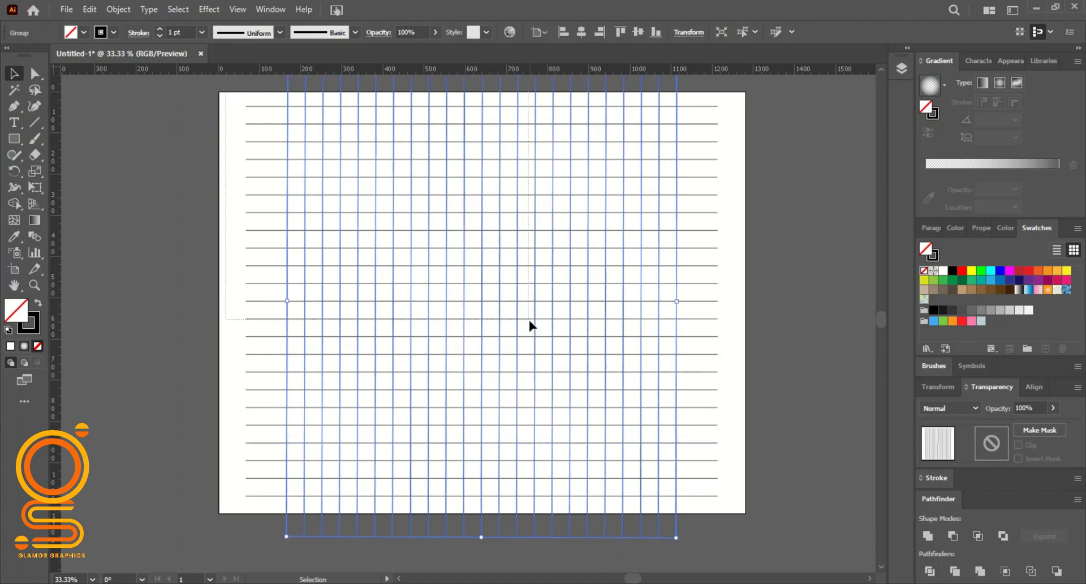
- Group the horizontal and vertical line sets into a single grid
shift+click(714, 480)
right_click(632, 453)
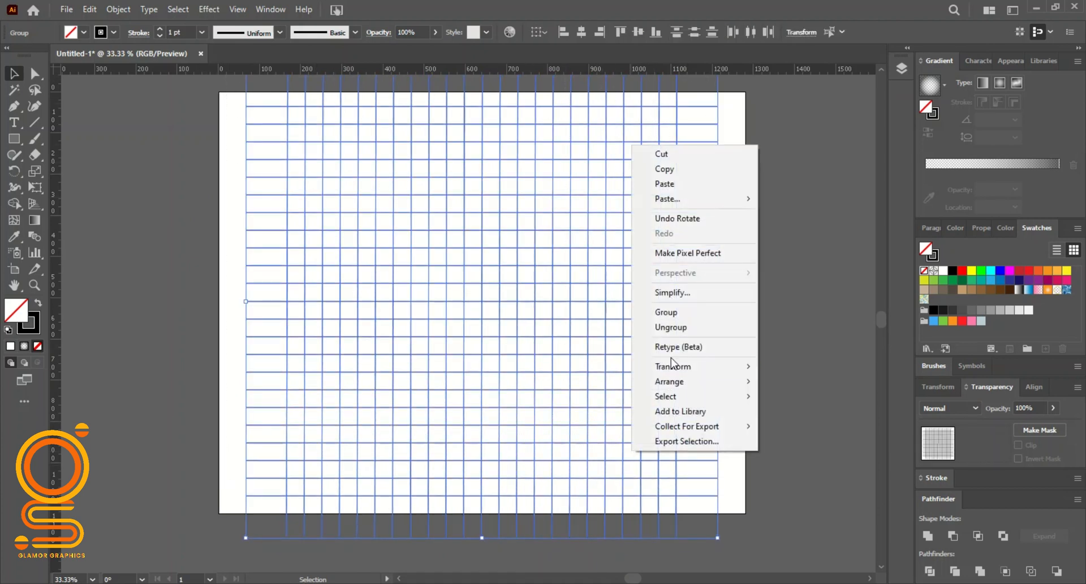
click(666, 312)
- Draw a circle about 838 px in diameter over the grid and center it horizontally and vertically on the artboard
drag(9, 139, 75, 169)
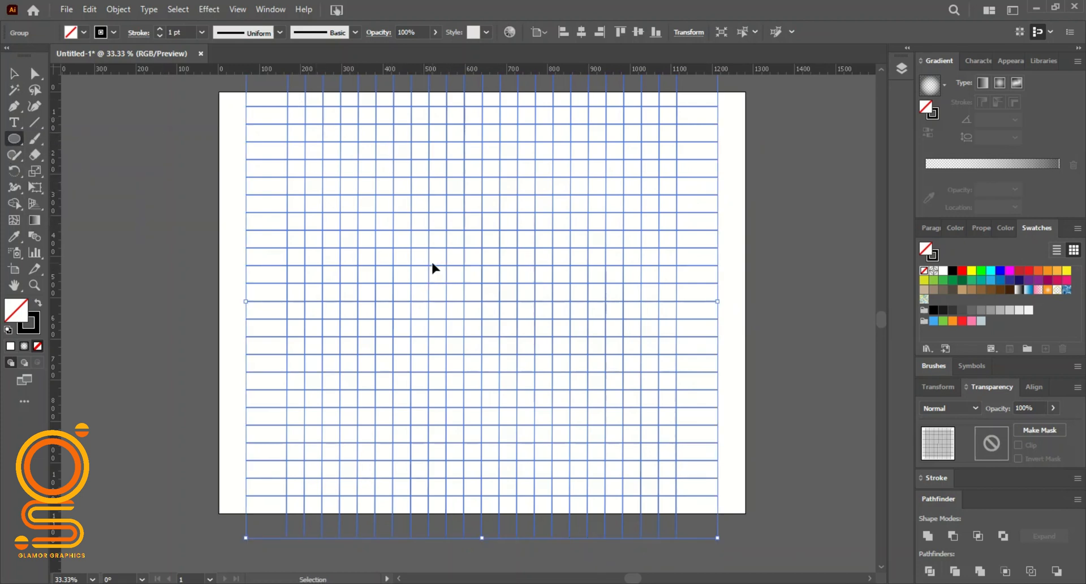
drag(438, 247, 610, 375)
click(580, 31)
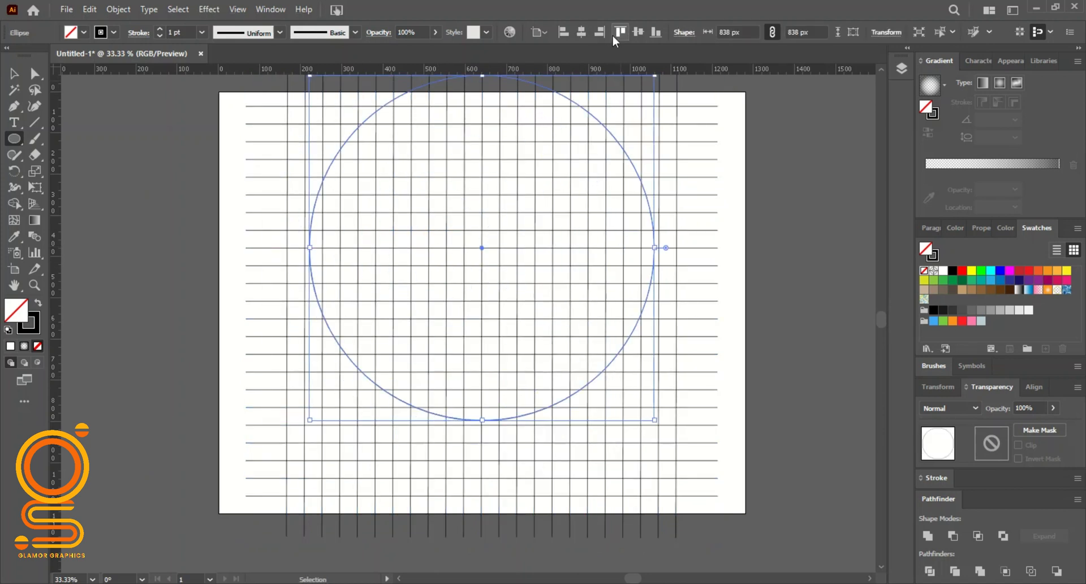
click(637, 35)
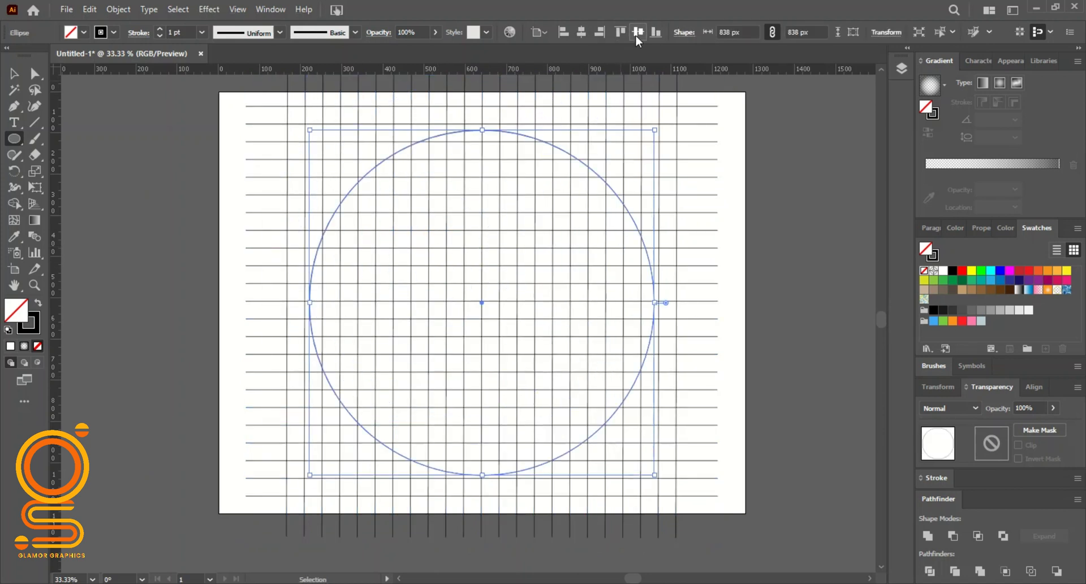
- Enlarge the circle proportionally from its center to about 921 px in diameter
click(14, 73)
click(138, 175)
scroll(543, 362, up, 2)
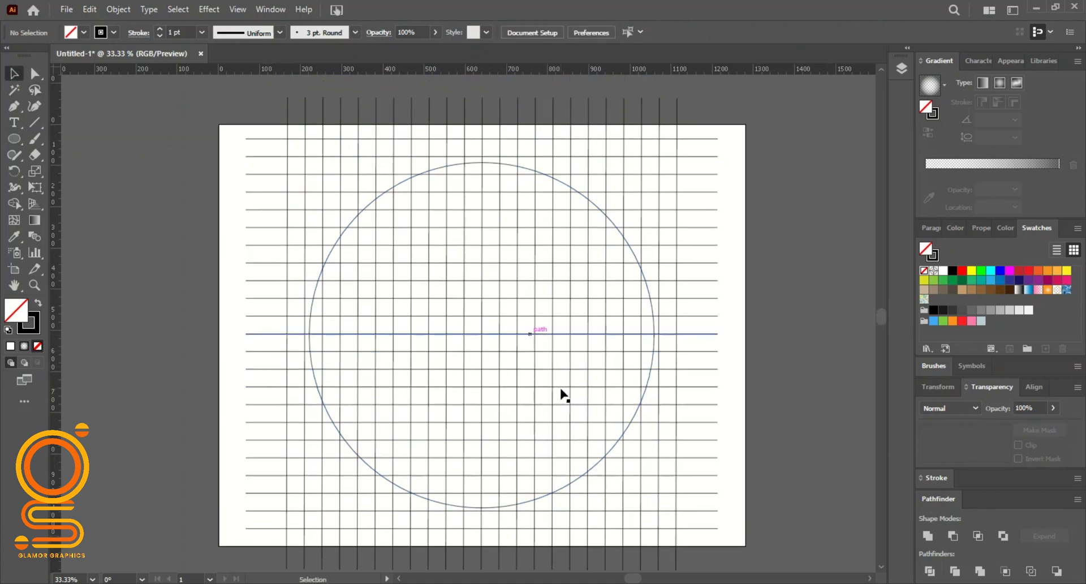
scroll(594, 430, down, 1)
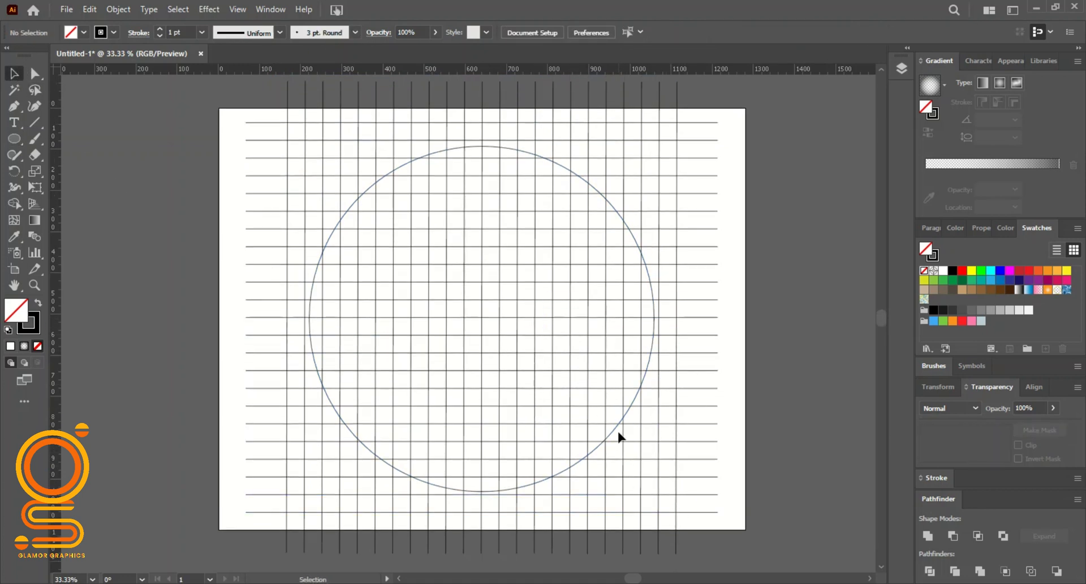
click(618, 433)
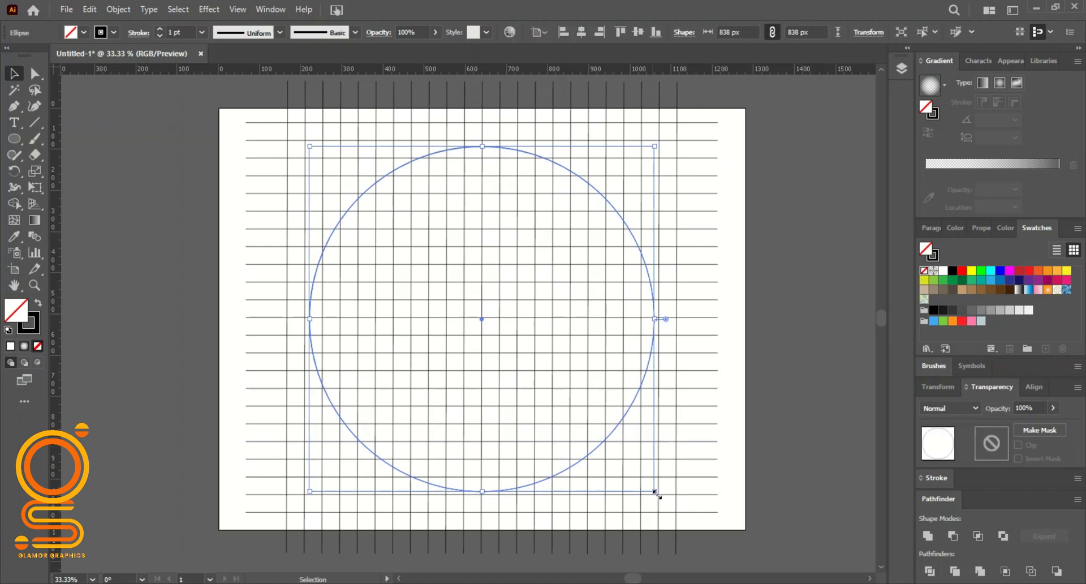
drag(656, 493, 686, 518)
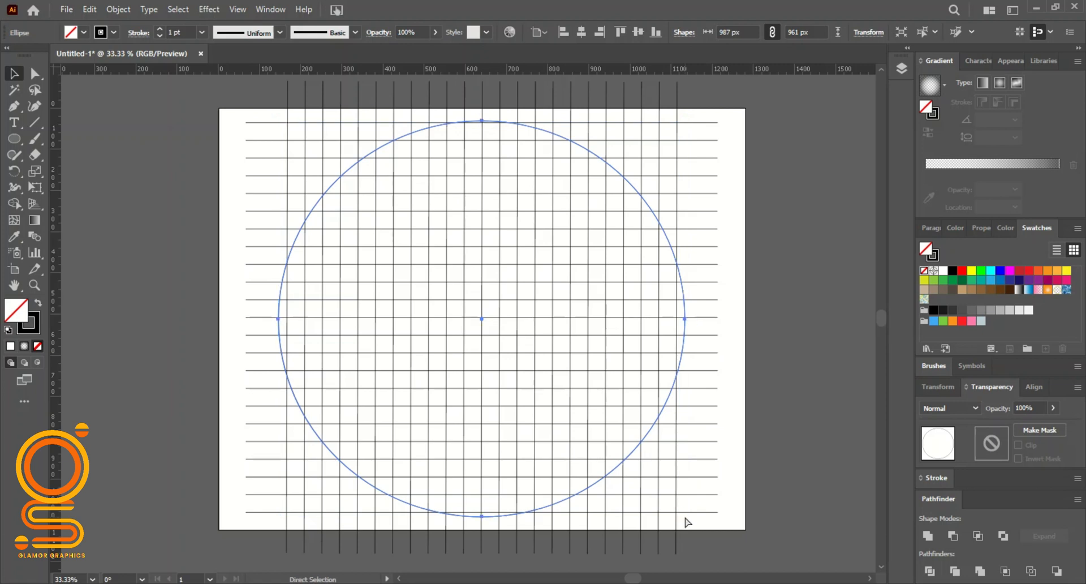
mouse_move(687, 518)
mouse_down()
mouse_move(657, 493)
mouse_move(673, 530)
mouse_up()
- Copy the circle, paste it in front, and scale the copy from its center to about 833 px in diameter
click(94, 5)
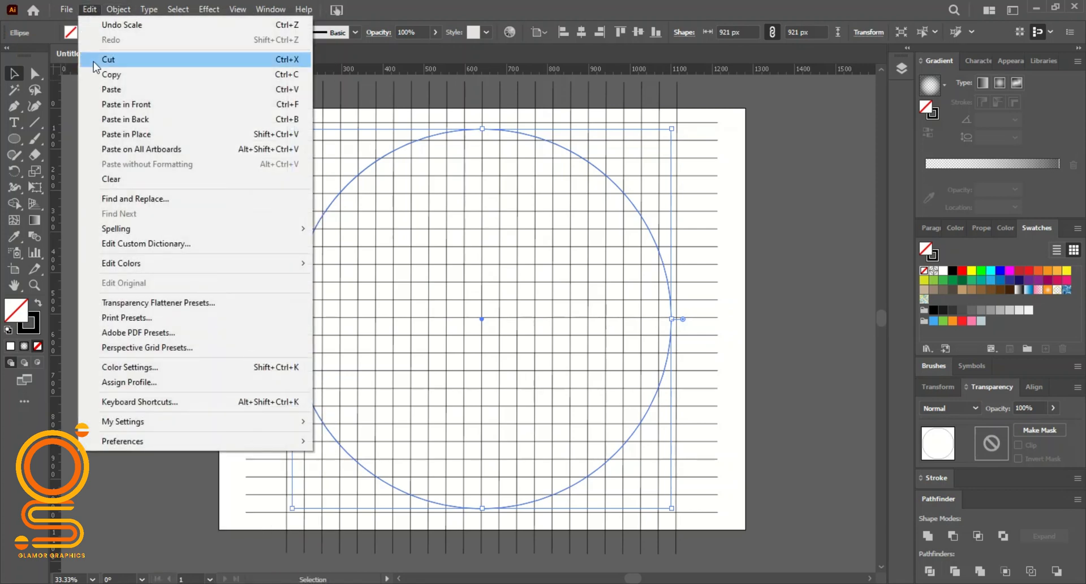
click(90, 8)
click(91, 7)
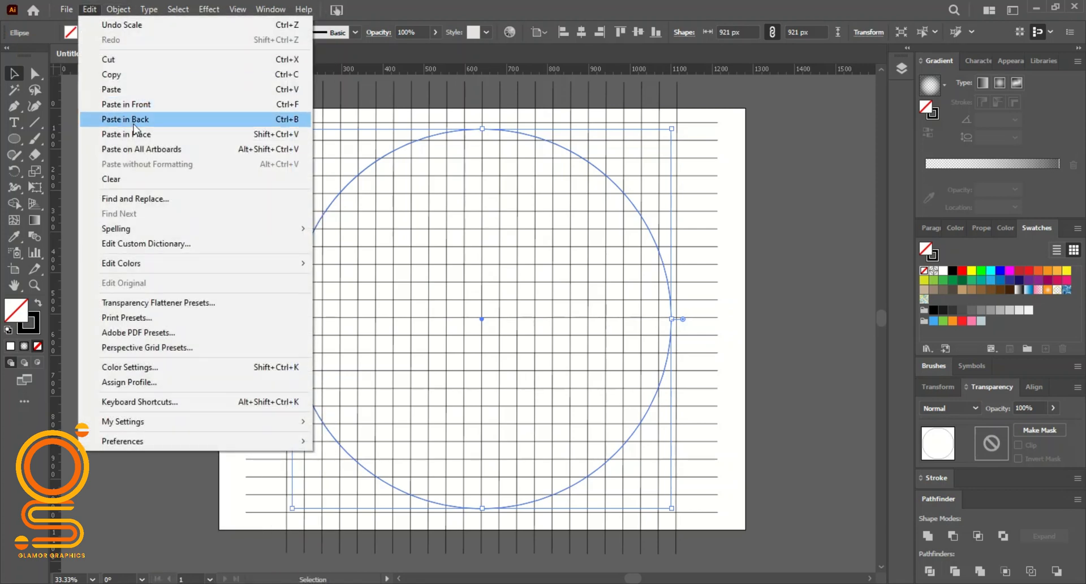
click(131, 104)
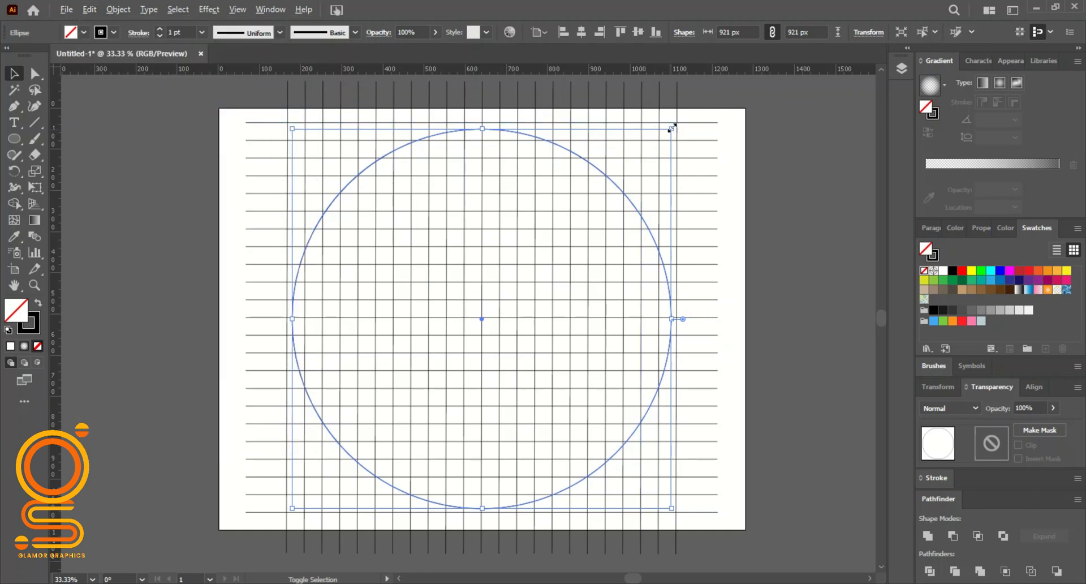
drag(672, 129, 665, 149)
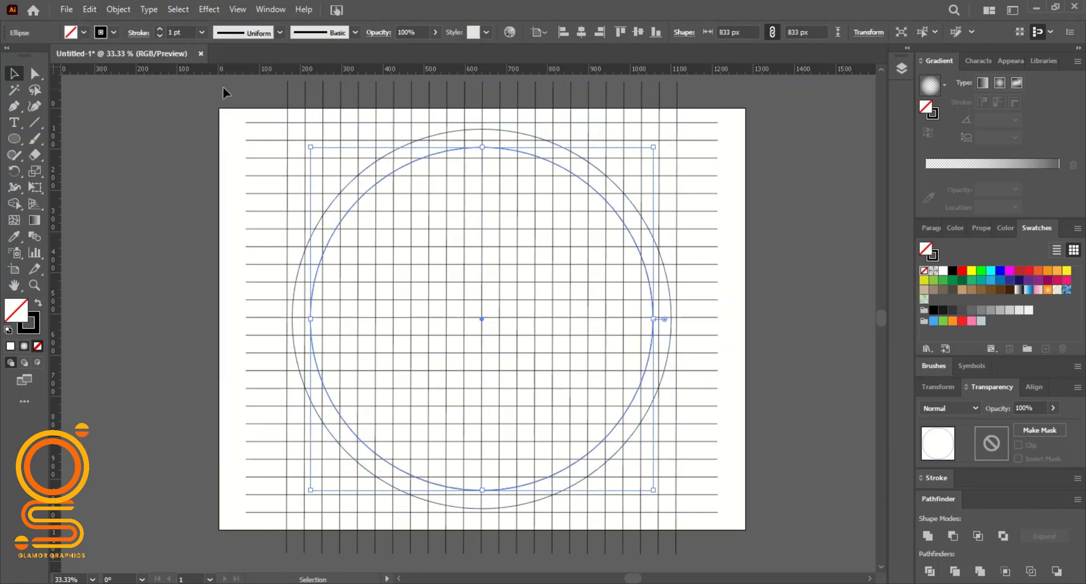
- Select the grid and both circles and activate Shape Builder, with the upper part of the circles in view at 50% zoom
drag(224, 86, 681, 516)
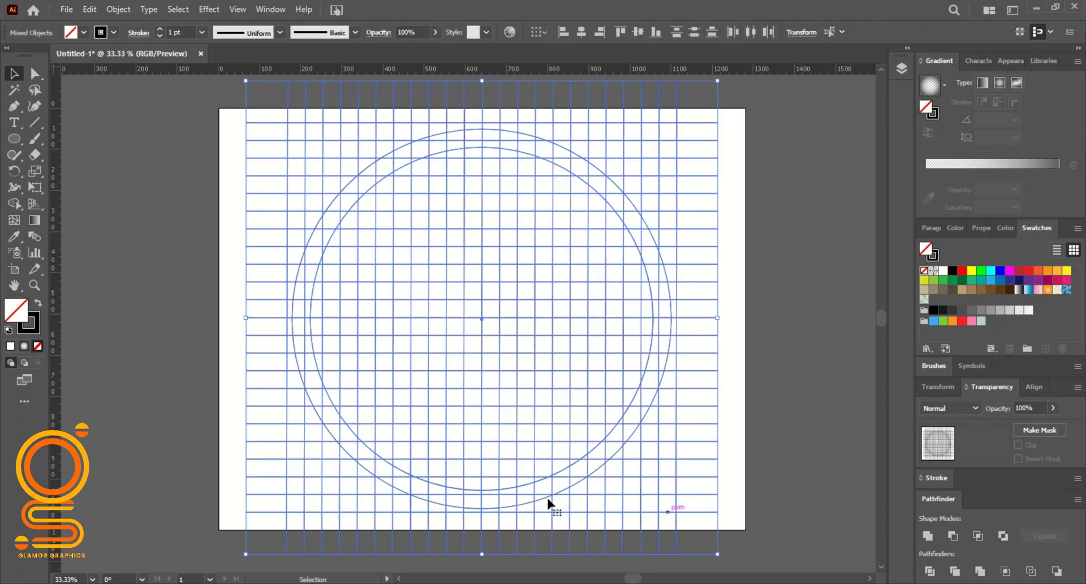
click(14, 203)
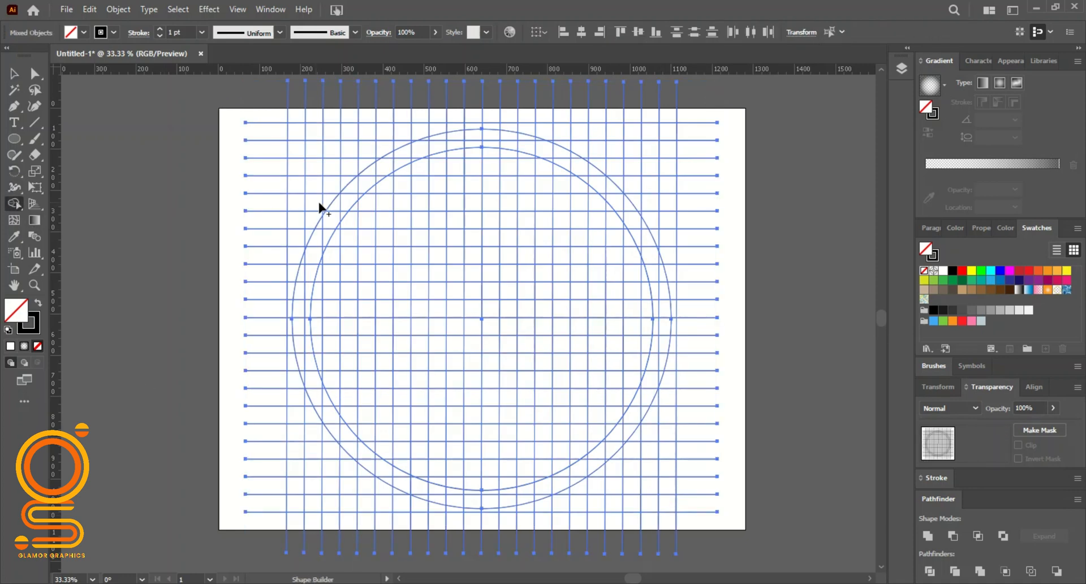
alt+scroll(402, 170, up, 2)
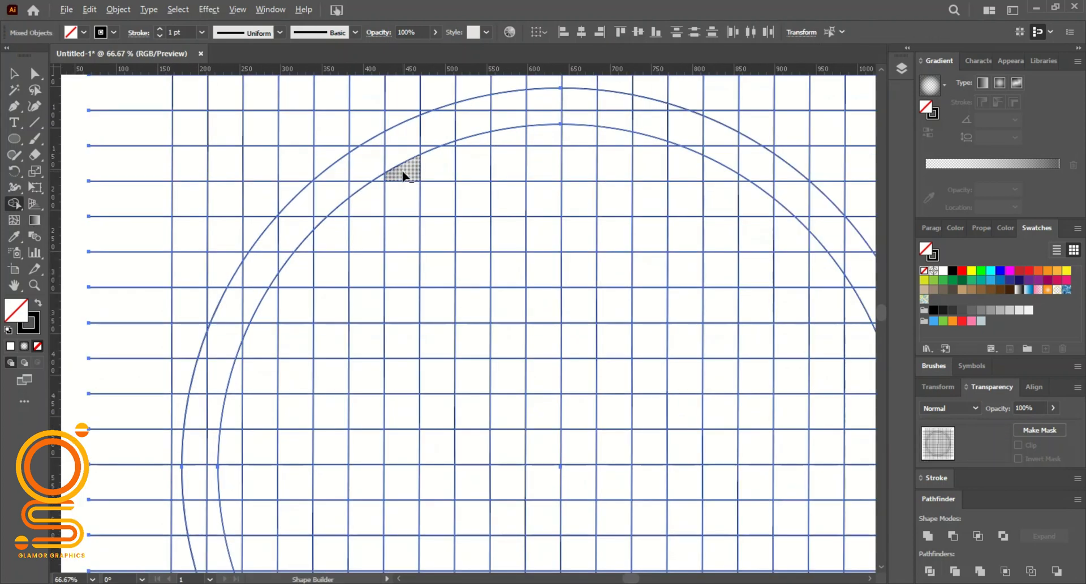
alt+scroll(403, 176, down, 1)
scroll(400, 158, down, 1)
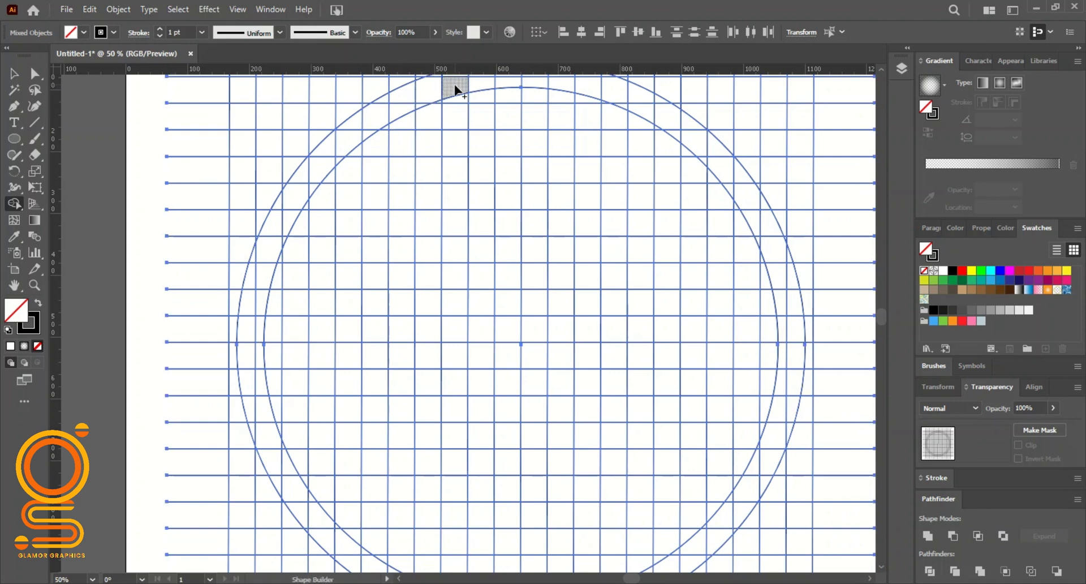
scroll(456, 89, up, 1)
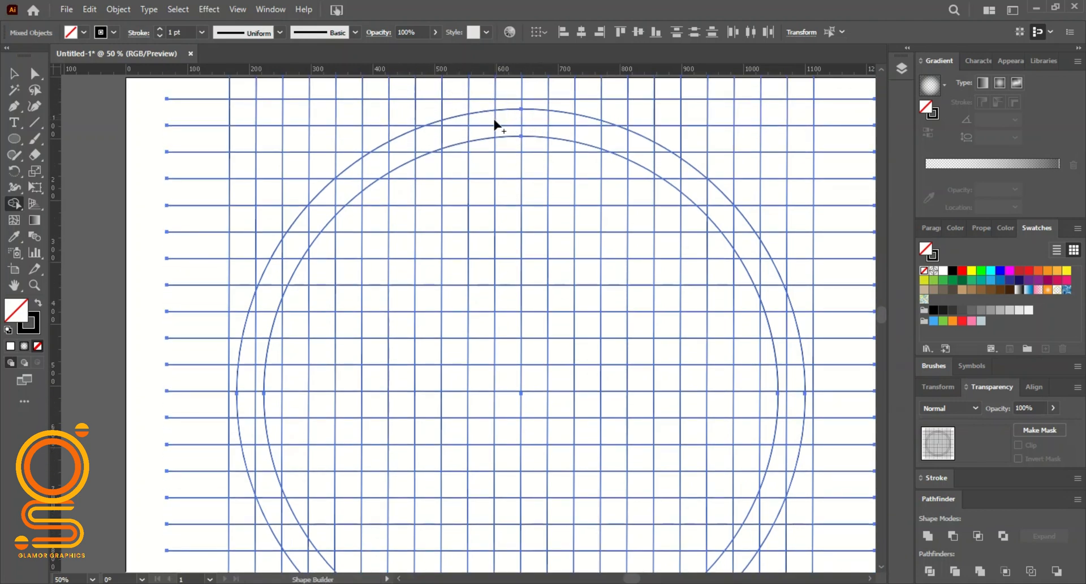
- Try to merge a column of cells near the circles' upper center into one vertical strip, and undo the merge
drag(511, 156, 517, 258)
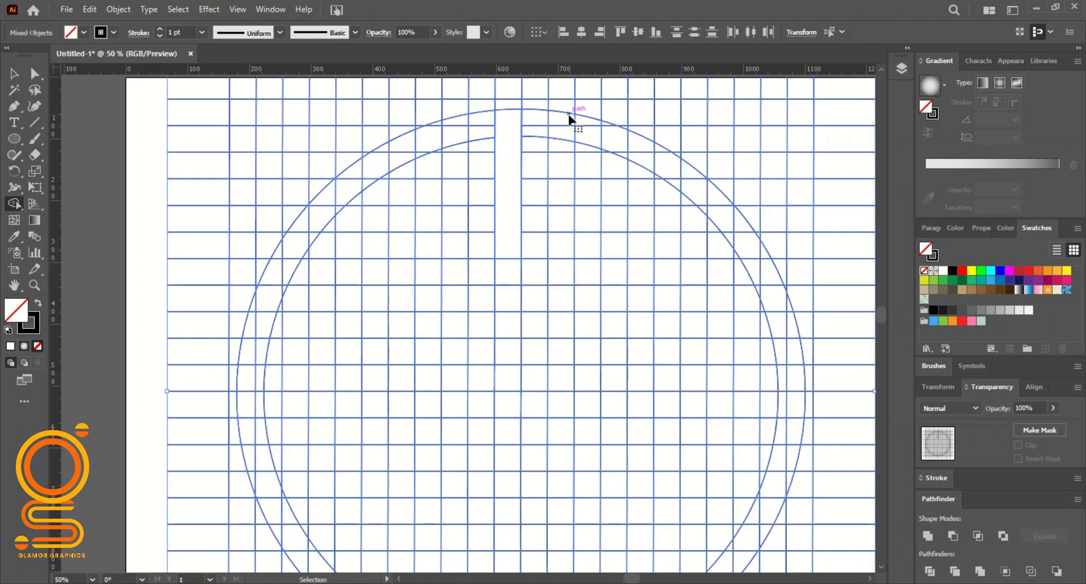
key(ctrl+z)
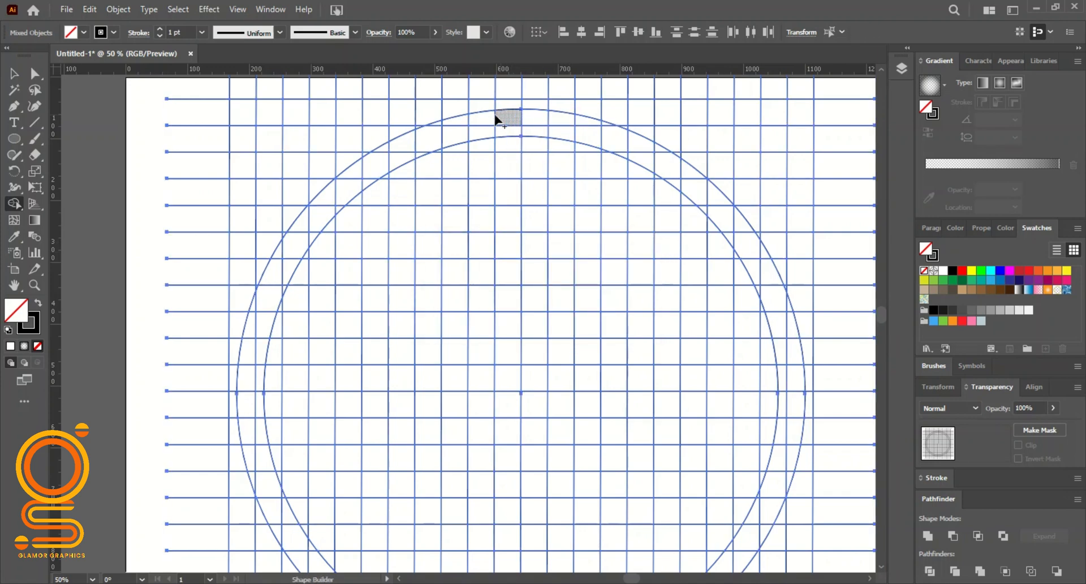
- With no stroke and a light beige fill, merge the cells just left of center into a vertical strip about seven rows down from the outer circle's top
click(114, 32)
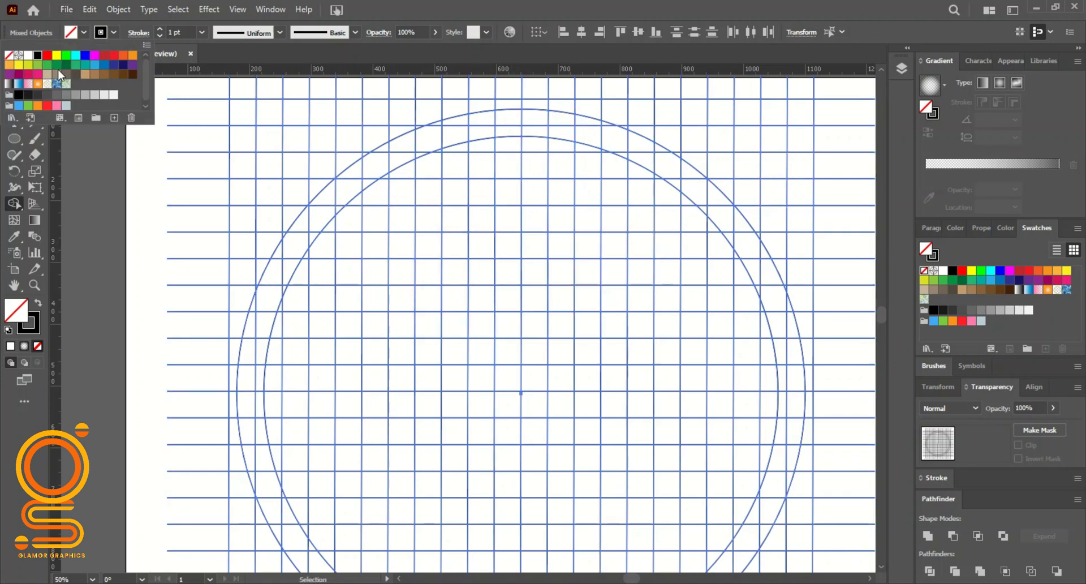
click(9, 59)
click(78, 30)
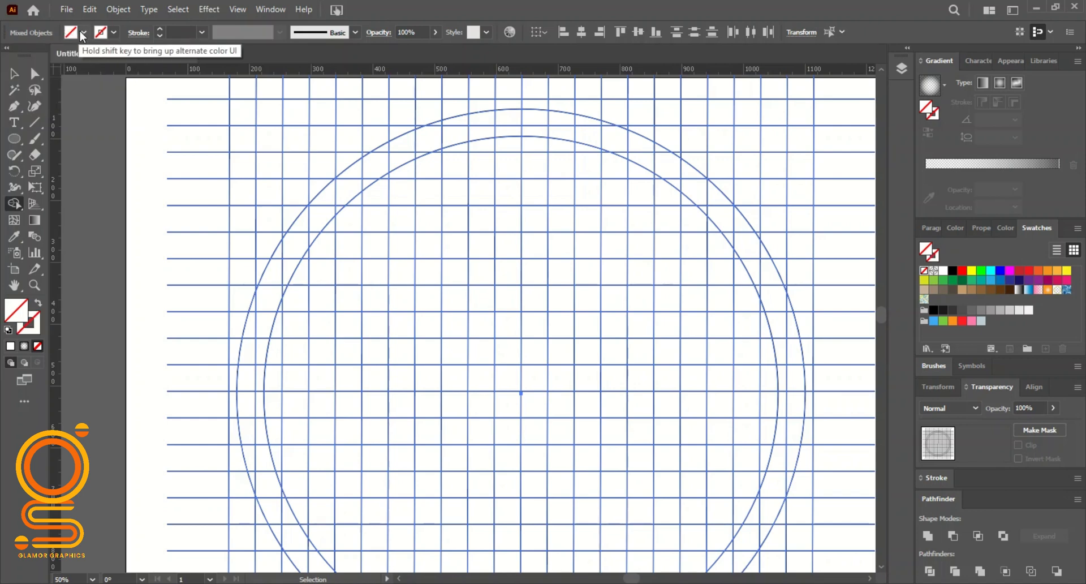
click(83, 35)
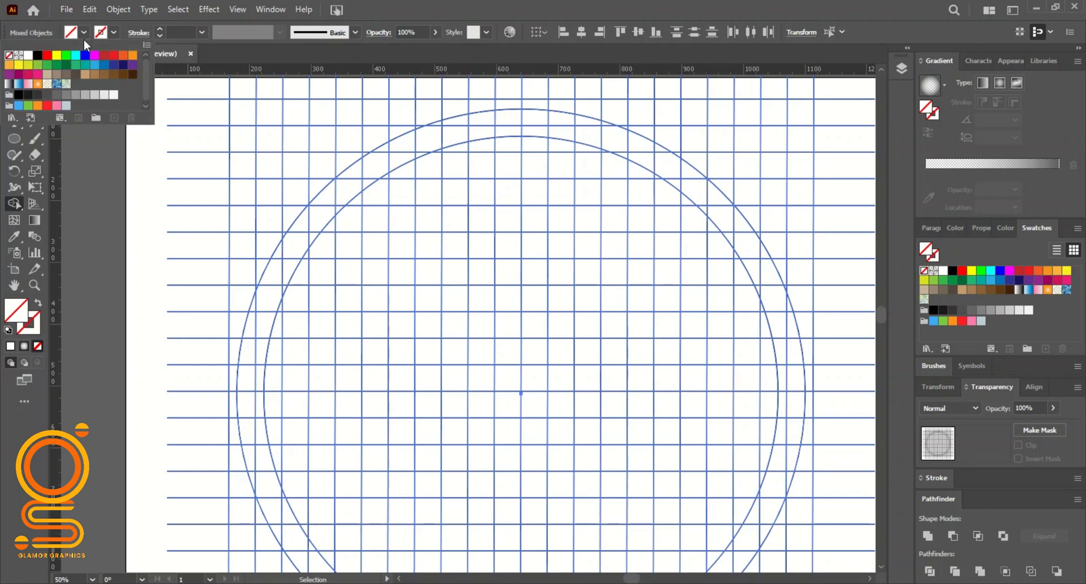
click(47, 74)
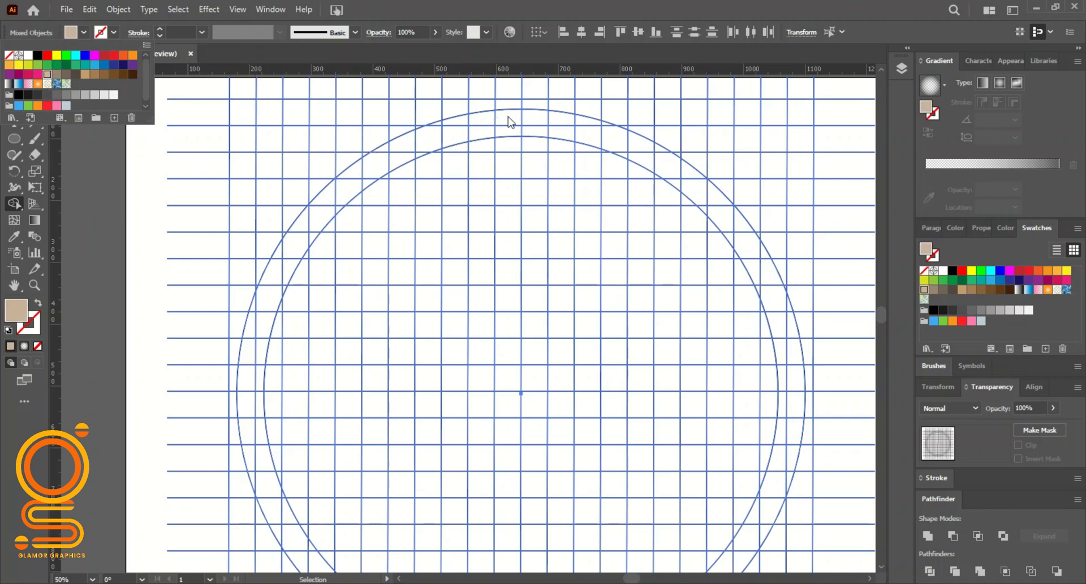
drag(505, 114, 508, 284)
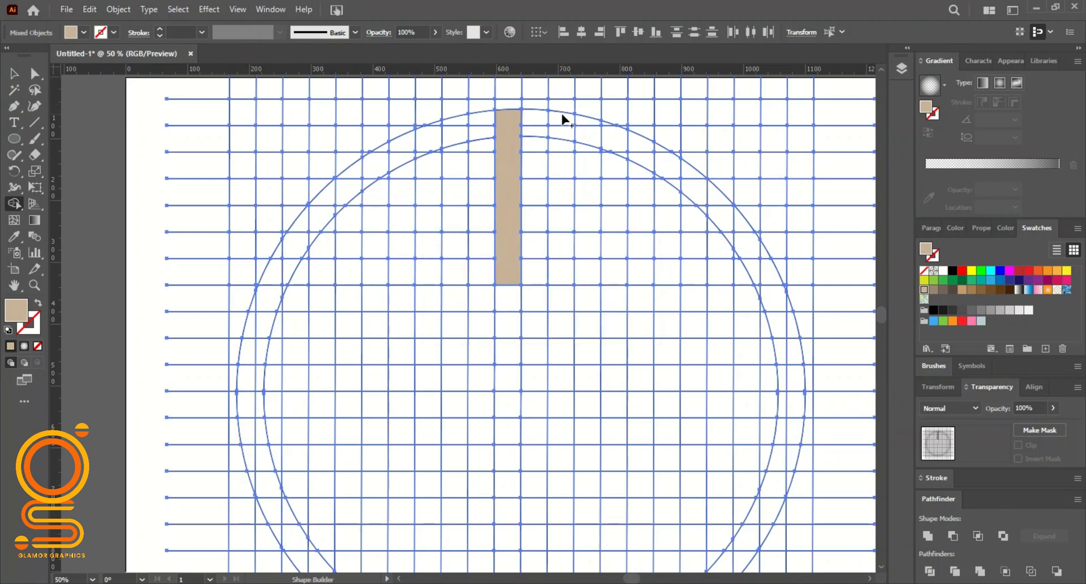
- Merge a matching seven-row strip one column right of the first, and join the first strip with the ring cells down the circles' upper left
drag(562, 116, 554, 285)
scroll(532, 243, down, 1)
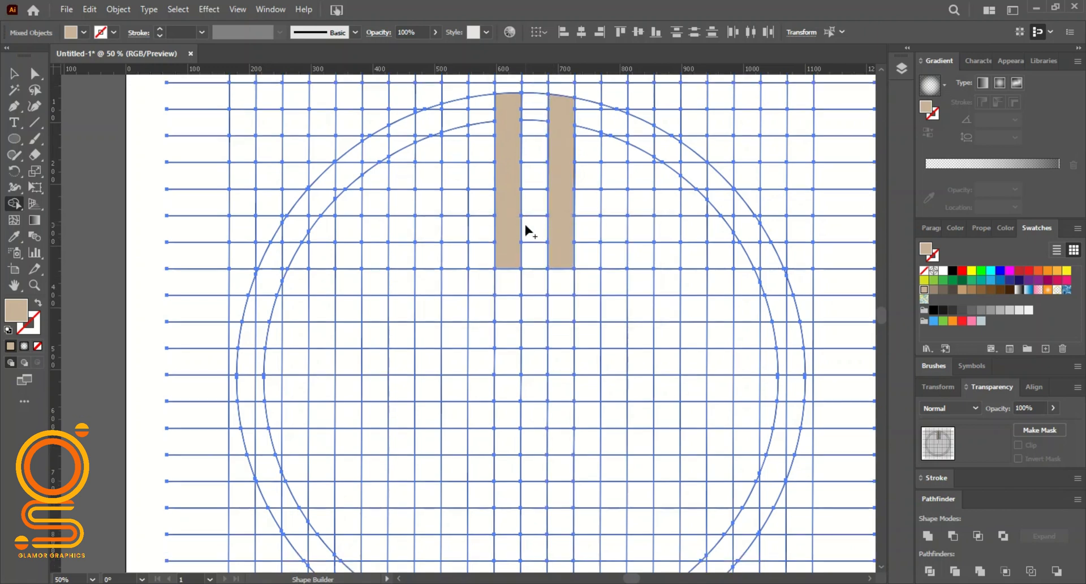
mouse_move(500, 105)
mouse_down()
mouse_move(392, 141)
mouse_move(314, 194)
mouse_move(259, 303)
mouse_move(252, 368)
mouse_up()
scroll(291, 282, down, 3)
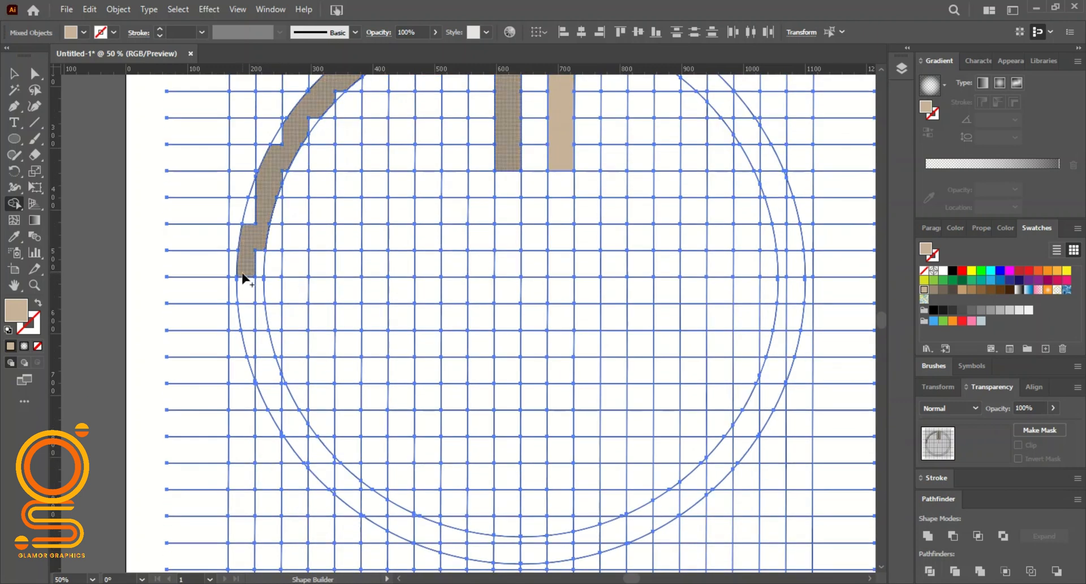
- Merge the lower-left ring cells with the lower strip and its five-cell leftward arm, and extend both upper strips three rows down
mouse_move(245, 276)
mouse_down()
mouse_move(276, 405)
mouse_move(323, 467)
mouse_move(394, 531)
mouse_move(507, 550)
mouse_move(513, 401)
mouse_move(450, 366)
mouse_move(390, 366)
mouse_up()
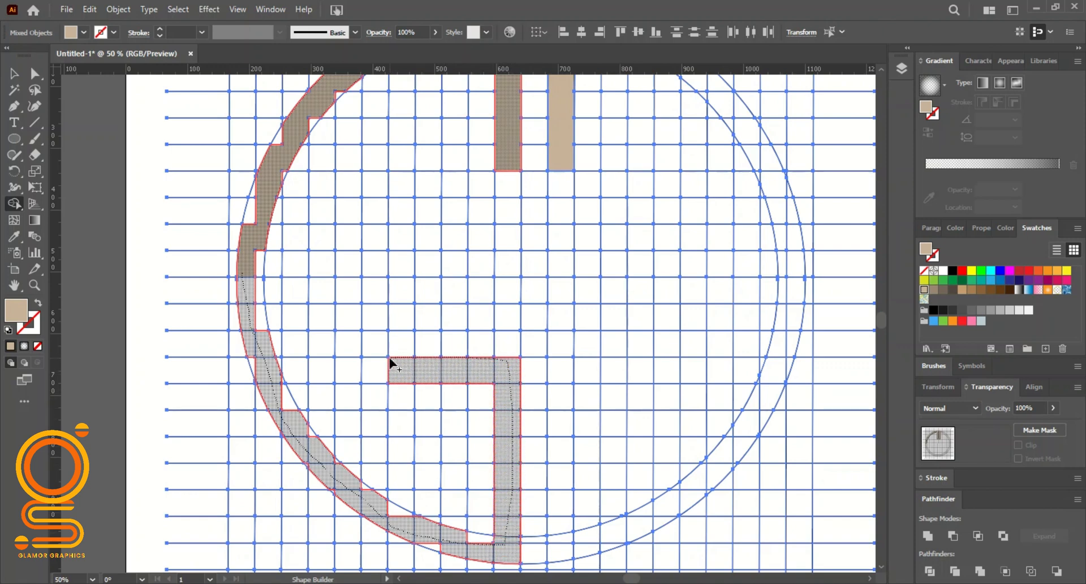
drag(511, 165, 508, 249)
drag(567, 140, 562, 248)
- Merge the mirrored lower strip and its five-cell rightward arm, and join them with the ring cells around the circles' lower right
drag(565, 374, 566, 550)
drag(560, 365, 666, 370)
scroll(584, 414, down, 2)
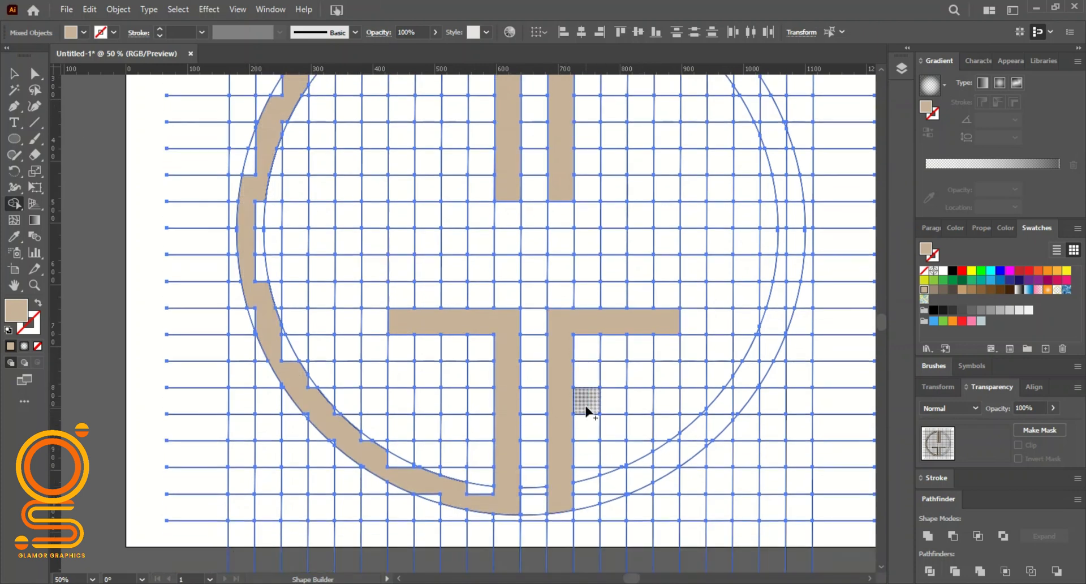
mouse_move(558, 503)
mouse_down()
mouse_move(631, 485)
mouse_move(717, 413)
mouse_move(750, 368)
mouse_move(792, 261)
mouse_up()
scroll(789, 254, up, 2)
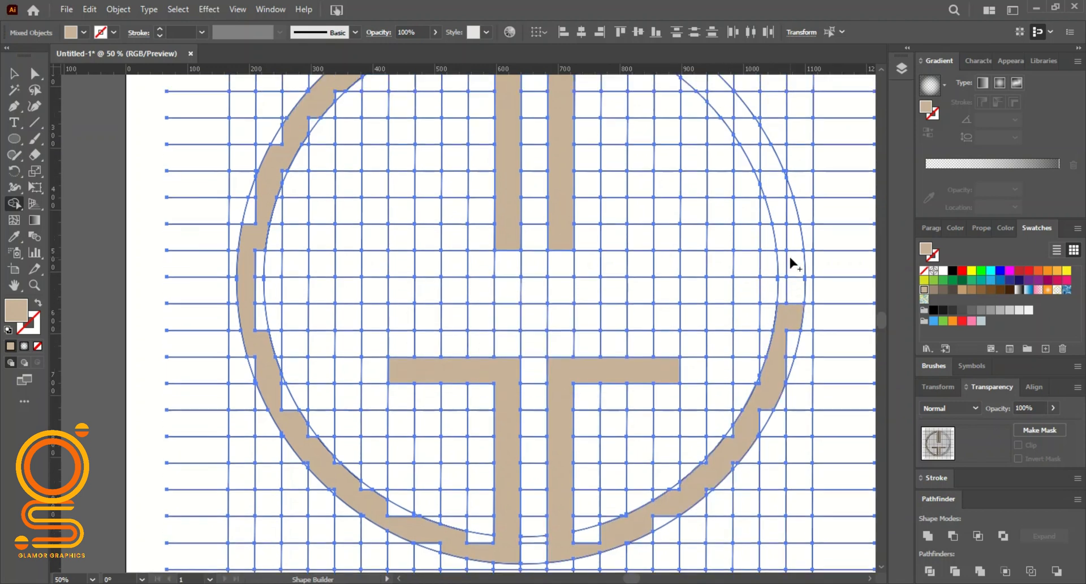
- Merge the remaining ring cells up the right side and over the upper right to the top of the right strip
drag(792, 303, 784, 220)
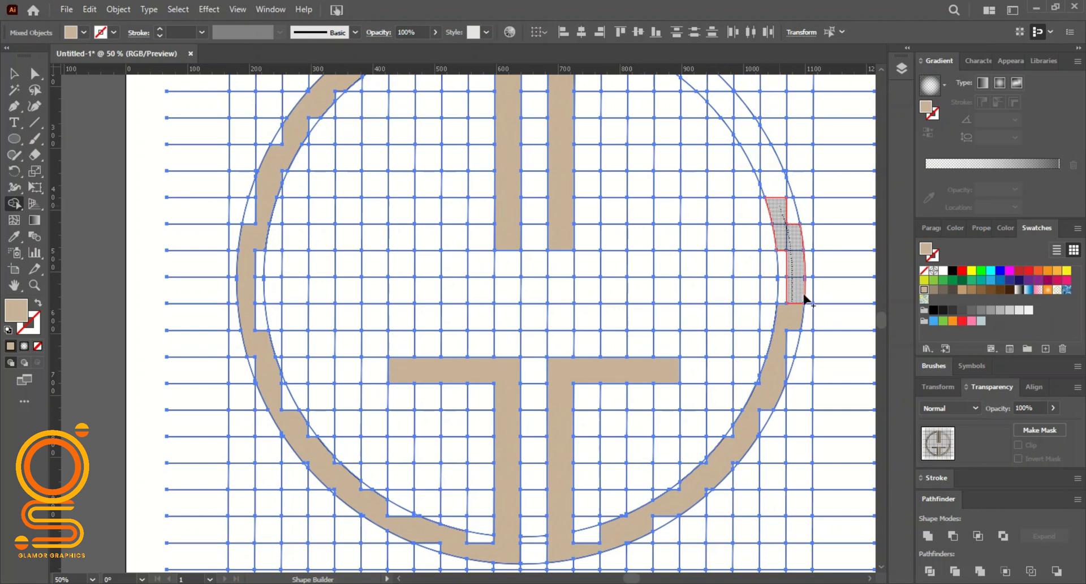
drag(805, 298, 795, 291)
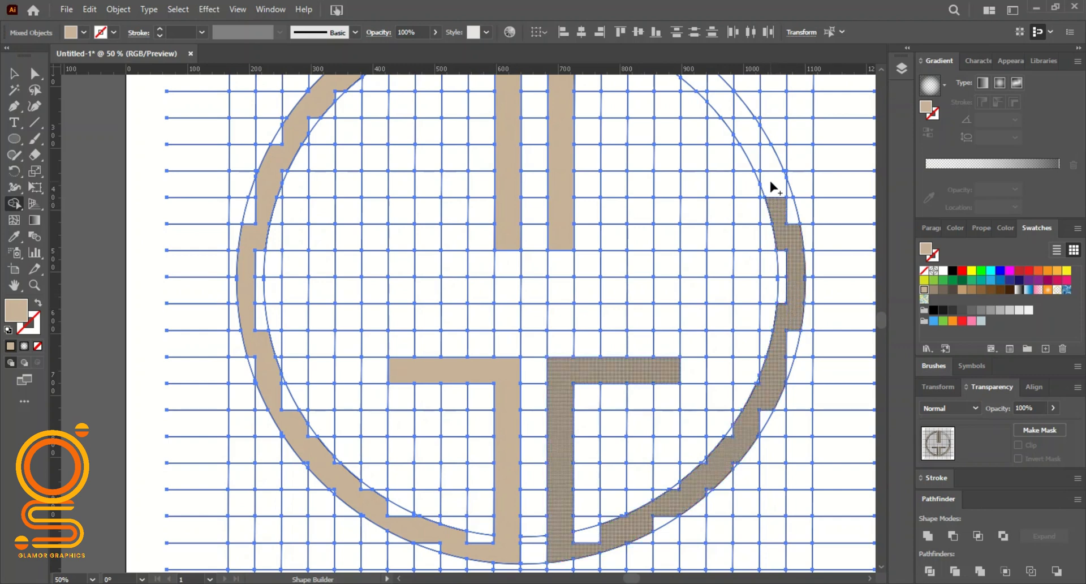
drag(778, 209, 722, 99)
scroll(722, 102, up, 3)
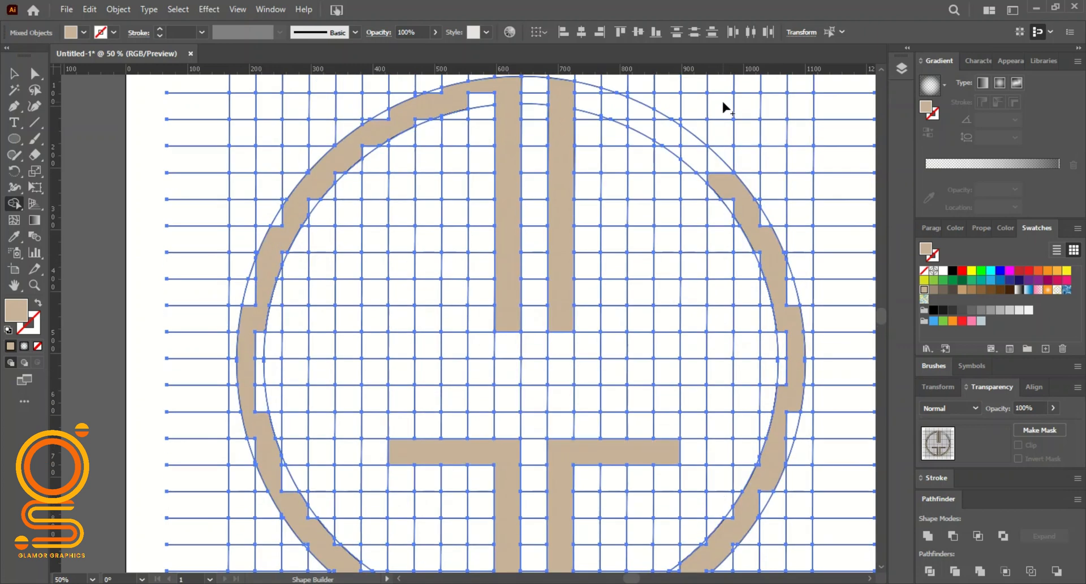
mouse_move(714, 182)
mouse_down()
mouse_move(643, 115)
mouse_move(565, 96)
mouse_move(605, 91)
mouse_move(590, 93)
mouse_move(608, 164)
mouse_up()
mouse_move(570, 95)
mouse_down()
mouse_move(605, 100)
mouse_move(717, 175)
mouse_up()
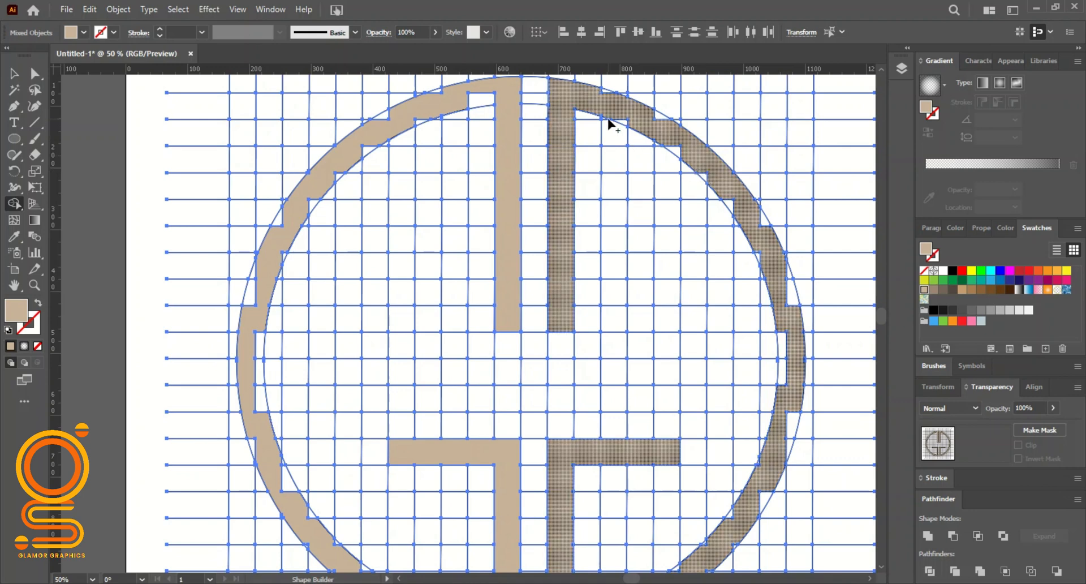
- Merge the leftover triangular slivers between the two circle outlines into the ring just right of the upper strips
scroll(587, 104, up, 4)
scroll(586, 103, up, 1)
scroll(589, 128, up, 3)
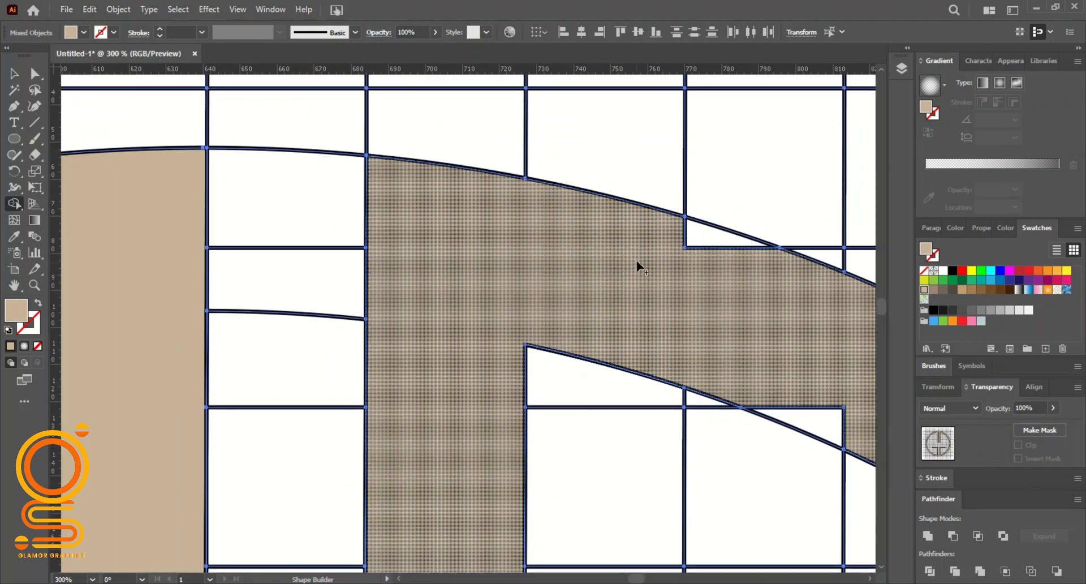
drag(637, 261, 671, 231)
mouse_move(802, 358)
mouse_down()
mouse_move(783, 410)
mouse_move(700, 395)
mouse_up()
scroll(635, 374, right, 5)
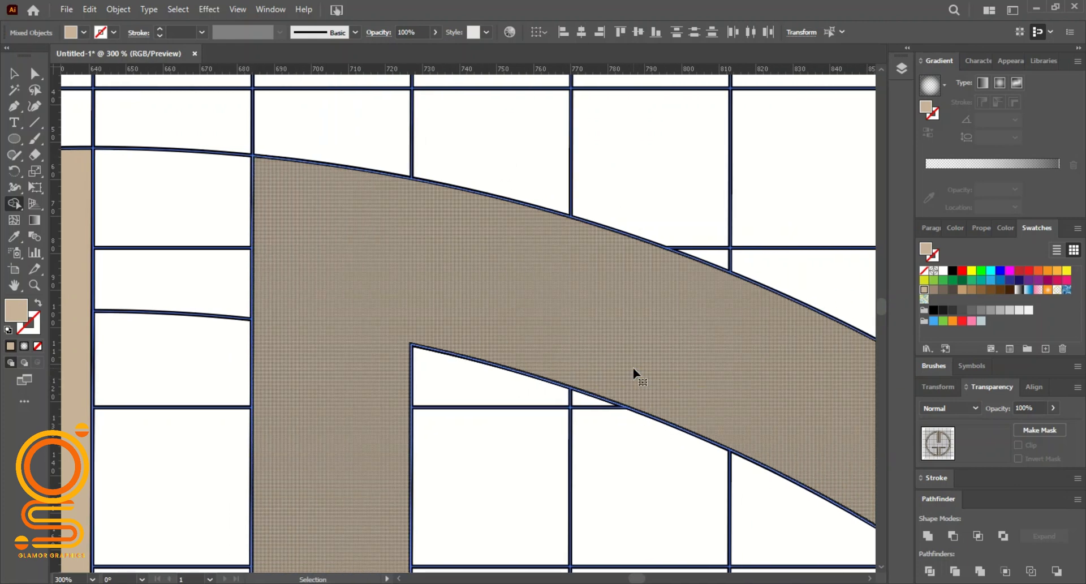
scroll(636, 373, down, 2)
mouse_move(688, 276)
mouse_down()
mouse_move(786, 347)
mouse_move(836, 497)
mouse_move(857, 526)
mouse_up()
scroll(780, 431, right, 4)
scroll(683, 375, down, 4)
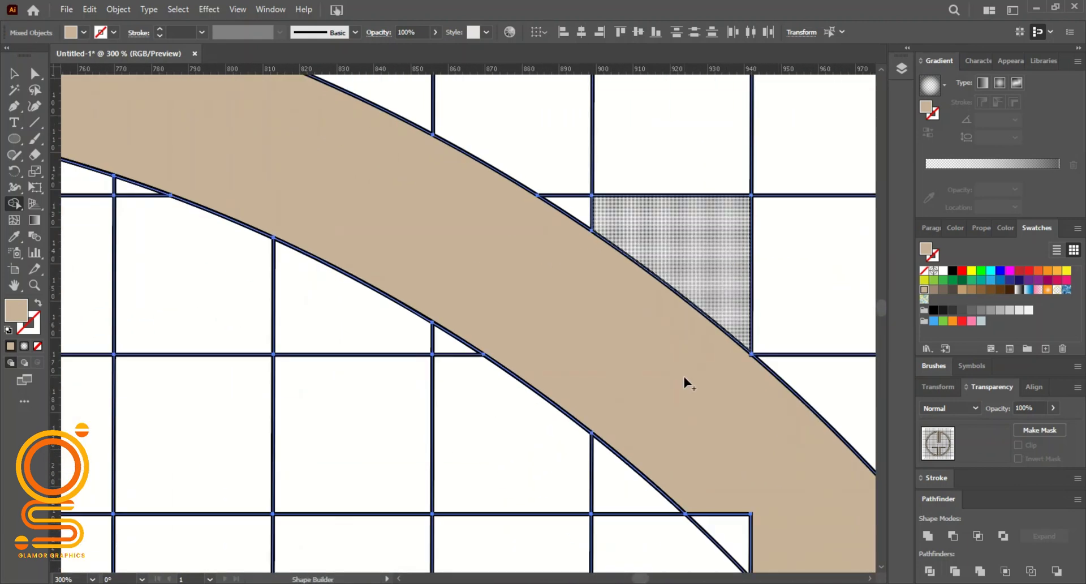
scroll(683, 330, right, 2)
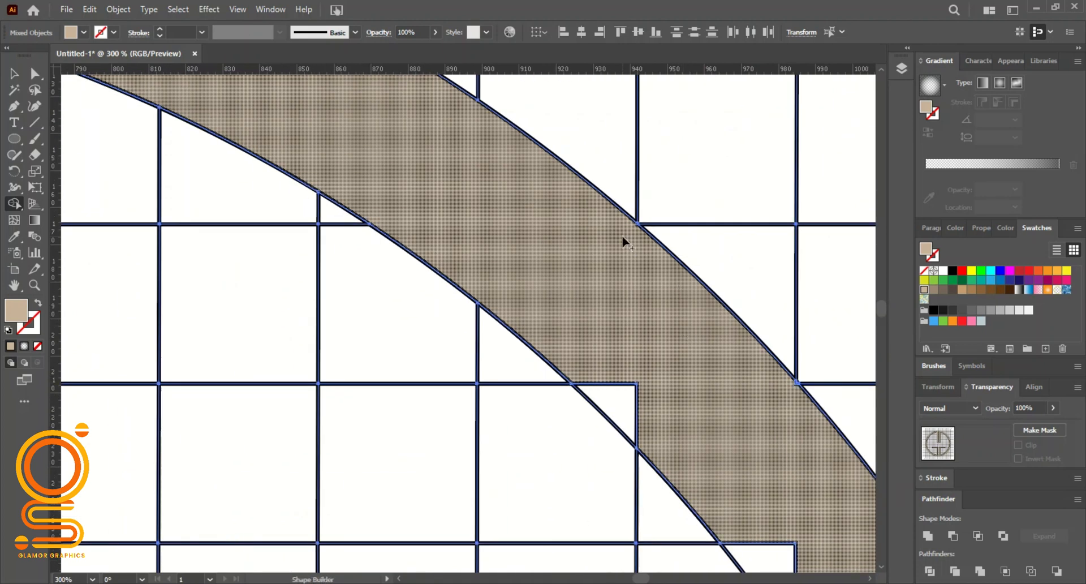
- Merge the leftover inner-edge slivers and the tiny outer corner at the grid crossing into the ring's upper-right section
scroll(684, 256, up, 2)
scroll(637, 335, up, 4)
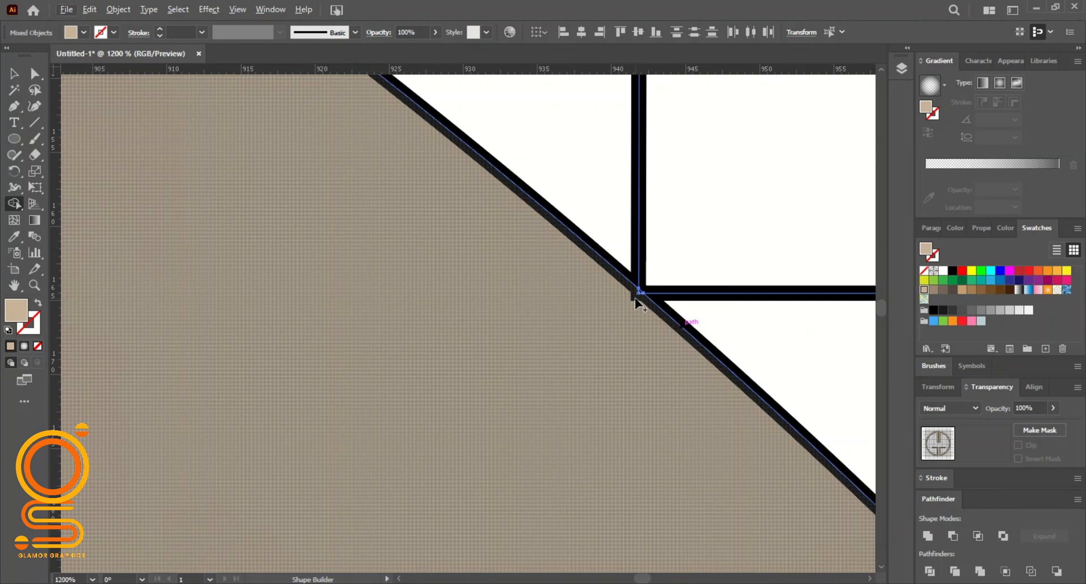
mouse_move(636, 297)
mouse_down()
mouse_move(606, 370)
mouse_move(606, 360)
mouse_move(639, 419)
mouse_up()
scroll(606, 360, down, 5)
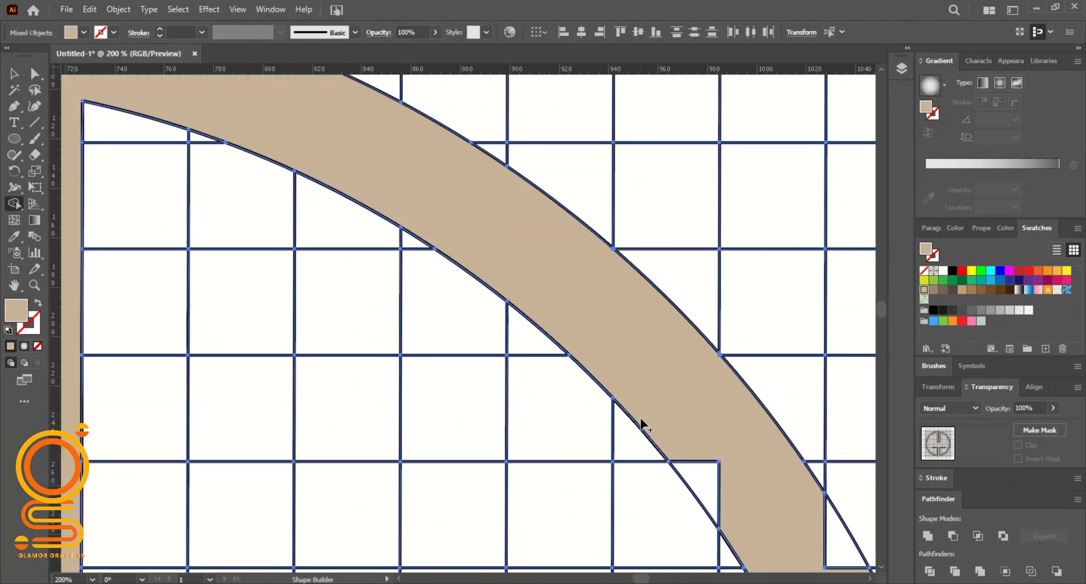
drag(688, 457, 763, 544)
scroll(758, 386, up, 6)
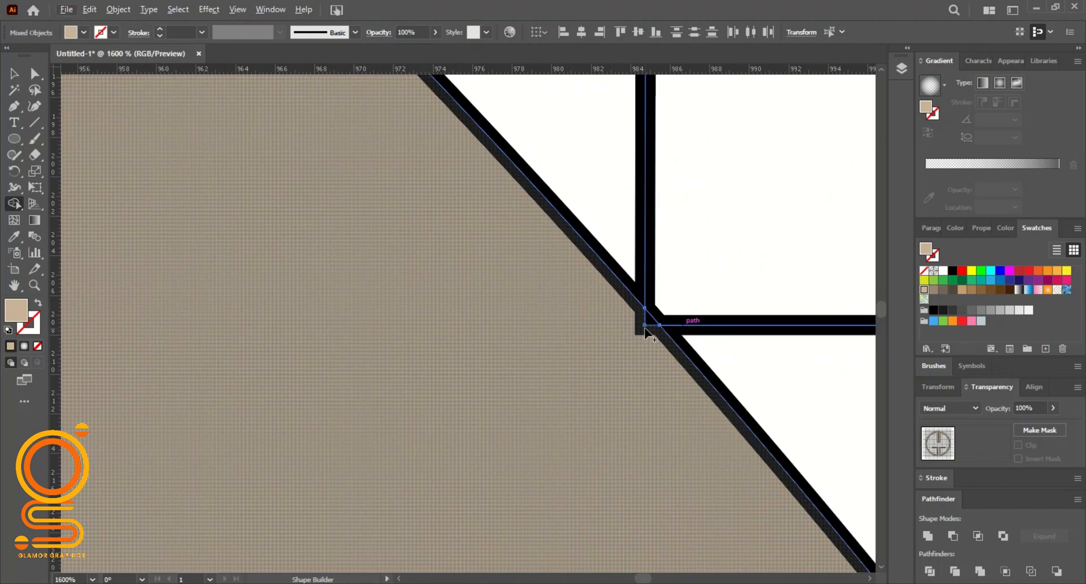
click(645, 327)
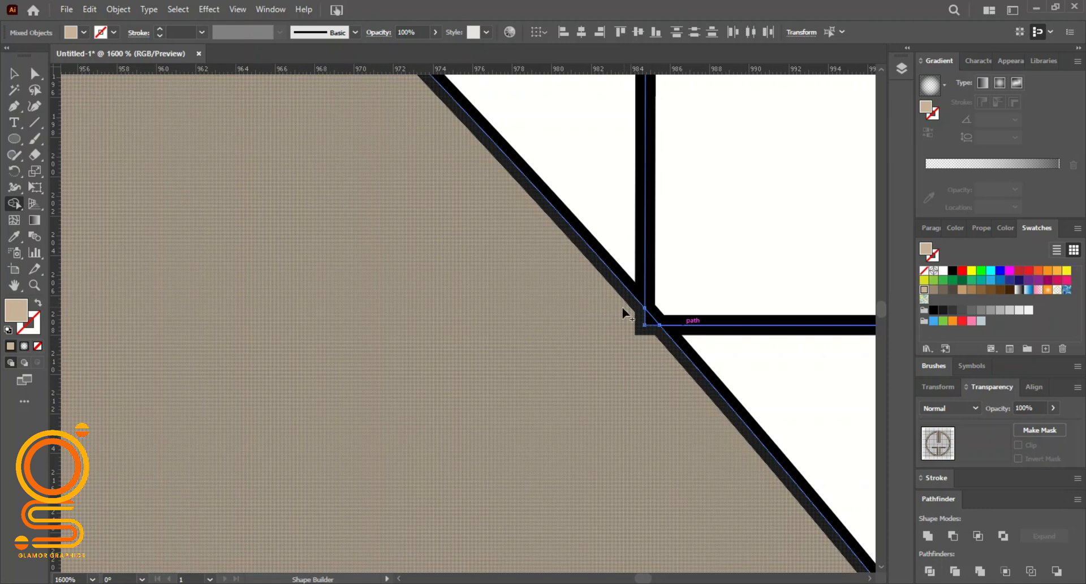
drag(623, 312, 652, 332)
scroll(509, 333, up, 2)
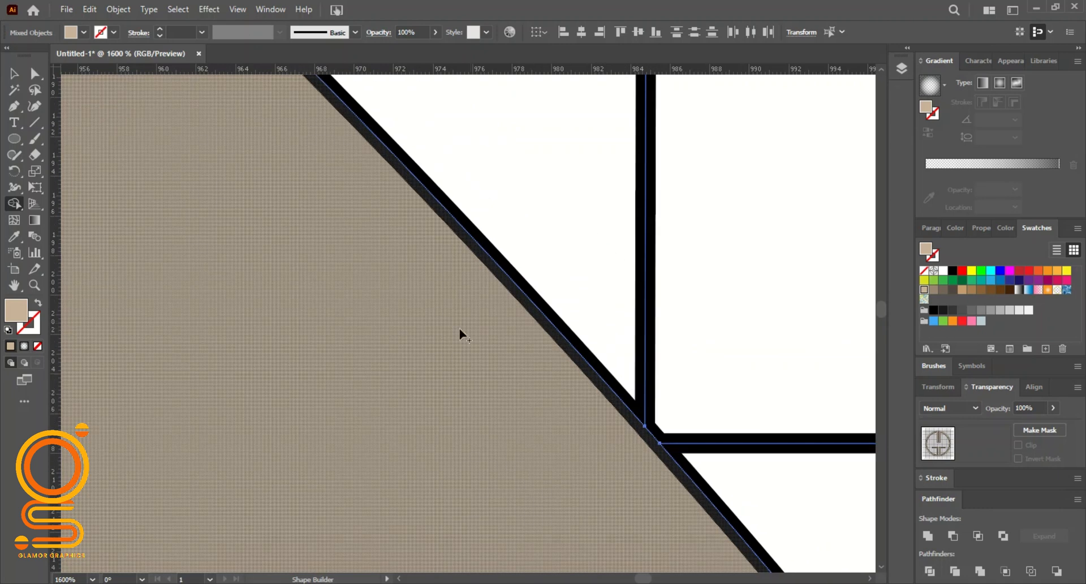
- Check the ring's upper-right outer edge back toward the top, and merge the tiny corner sliver at the earlier grid crossing into it
scroll(368, 303, up, 3)
scroll(333, 303, left, 5)
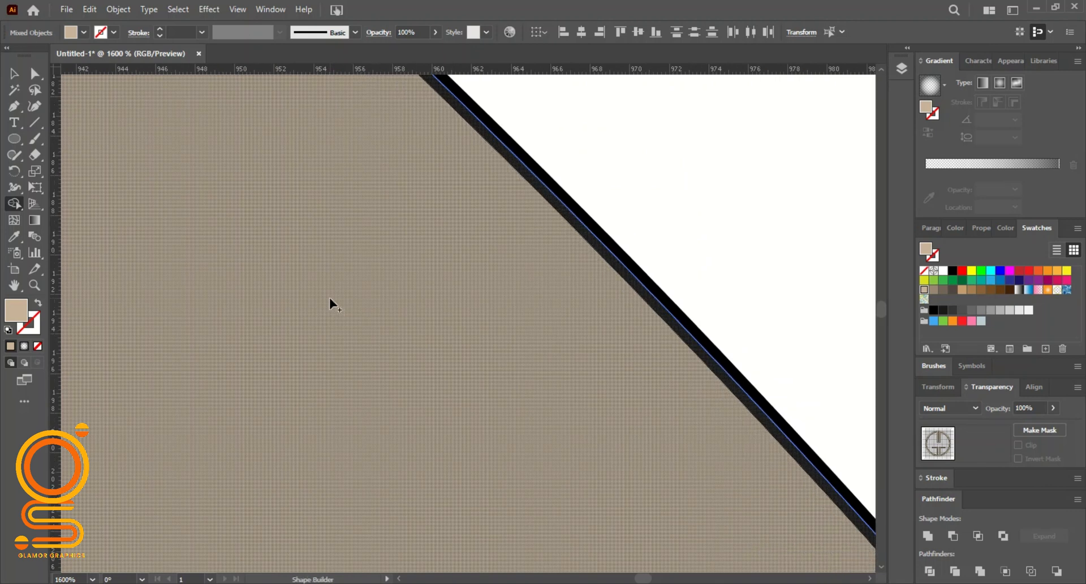
scroll(331, 301, up, 5)
scroll(330, 301, left, 4)
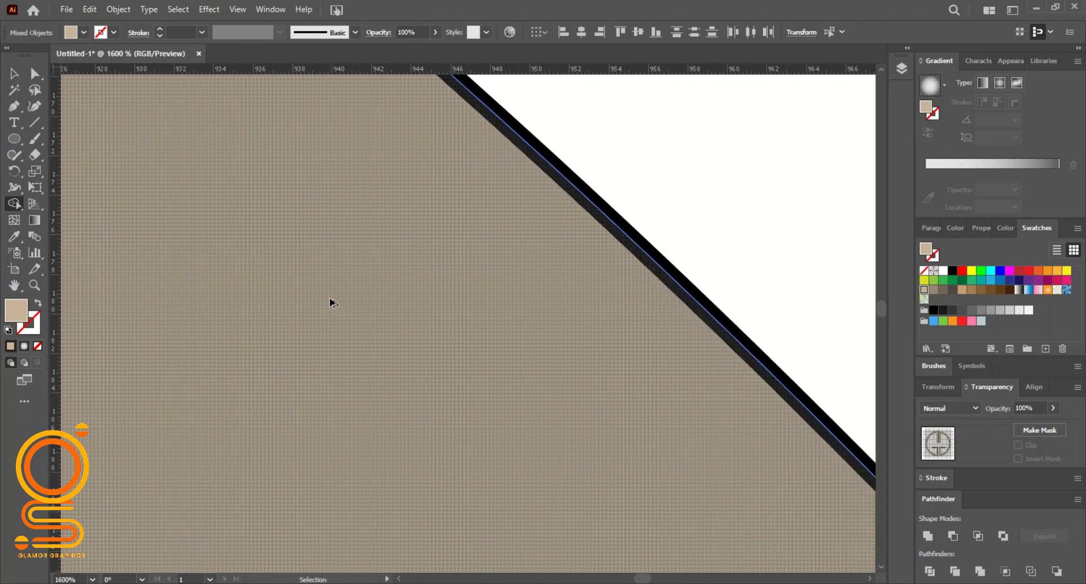
scroll(330, 300, down, 1)
scroll(345, 156, up, 3)
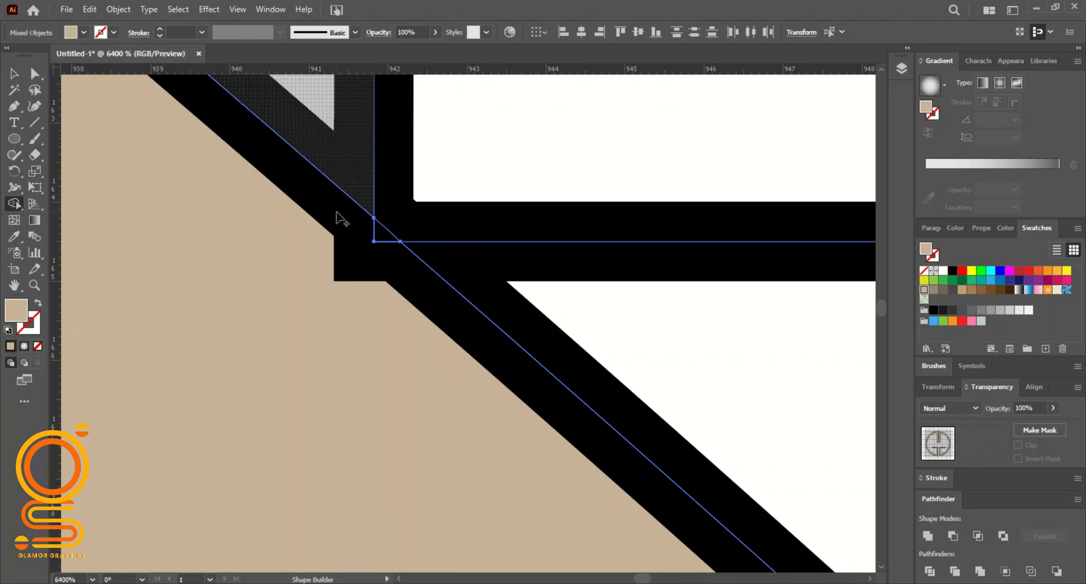
scroll(328, 303, down, 2)
scroll(362, 272, down, 4)
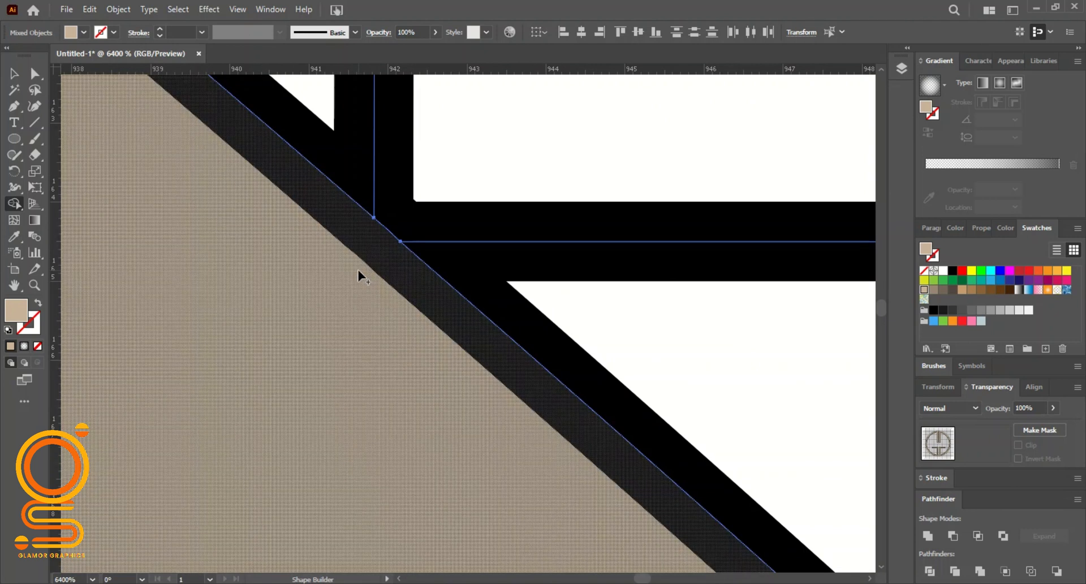
scroll(359, 275, down, 1)
scroll(437, 296, down, 3)
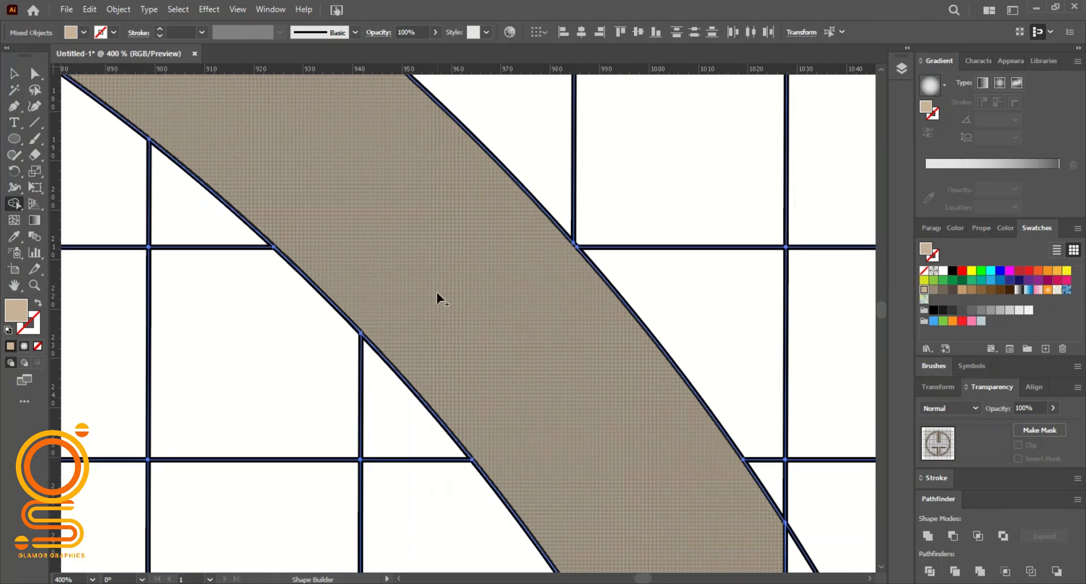
- Merge the leftover slivers on both edges of the ring into it, down from the upper right toward the right side
scroll(546, 343, right, 3)
scroll(468, 399, down, 8)
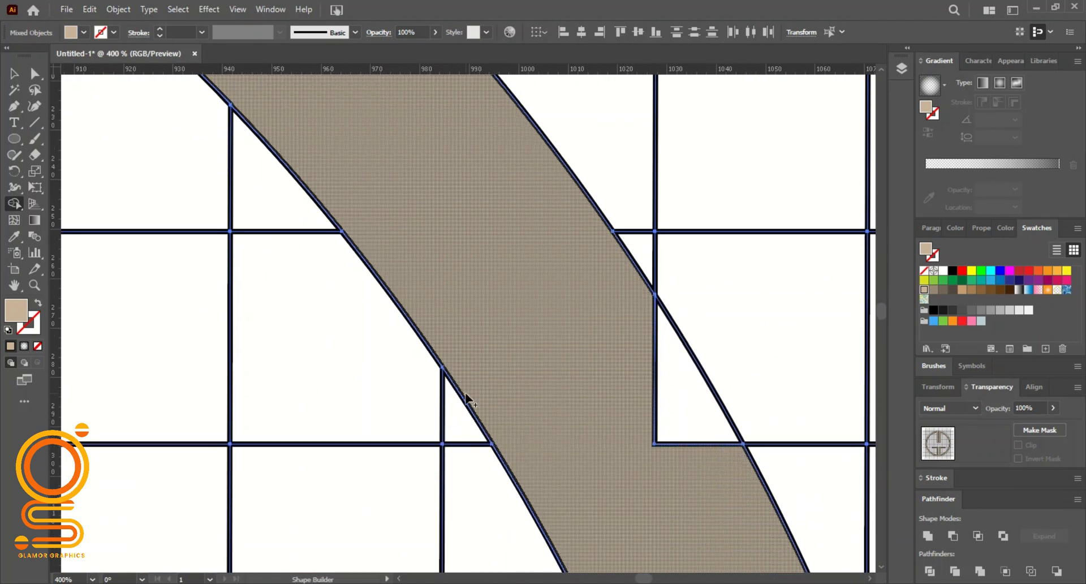
scroll(466, 394, down, 1)
scroll(512, 357, right, 3)
mouse_move(485, 232)
mouse_down()
mouse_move(581, 379)
mouse_move(597, 428)
mouse_move(589, 412)
mouse_up()
scroll(589, 412, down, 1)
scroll(589, 412, down, 3)
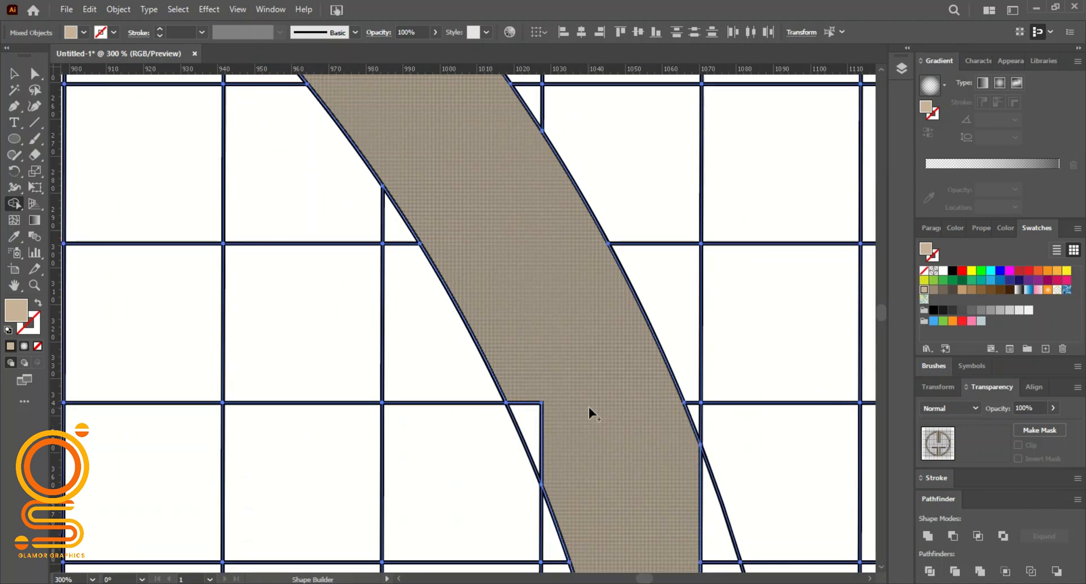
mouse_move(510, 228)
mouse_down()
mouse_move(593, 359)
mouse_move(681, 429)
mouse_move(720, 396)
mouse_move(716, 499)
mouse_move(677, 507)
mouse_up()
scroll(681, 415, down, 6)
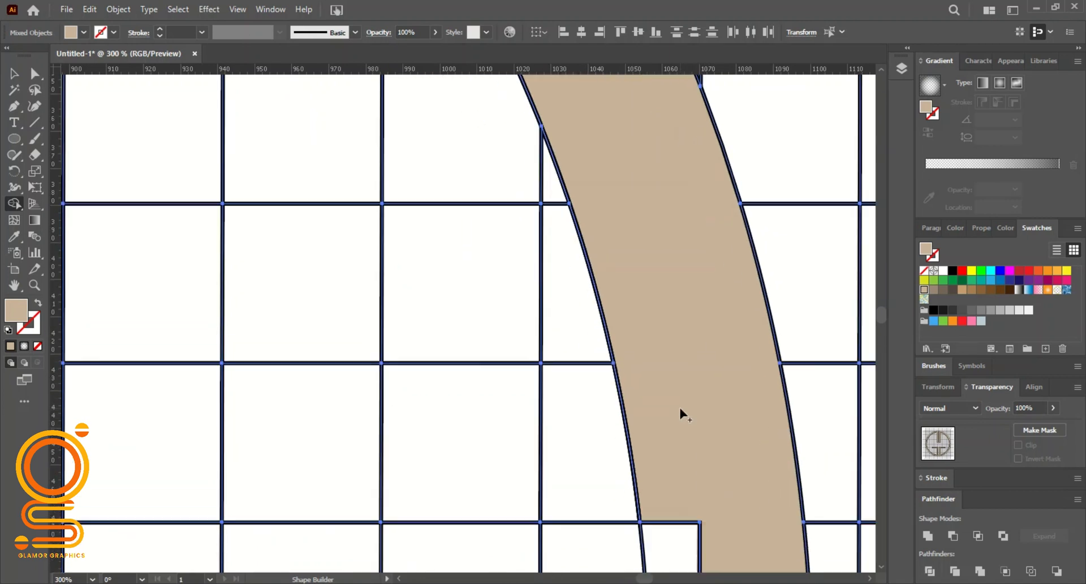
- Merge the leftover slivers along the inner and outer edges of the ring's rightmost section, above and below the circles' horizontal center
drag(688, 379, 676, 430)
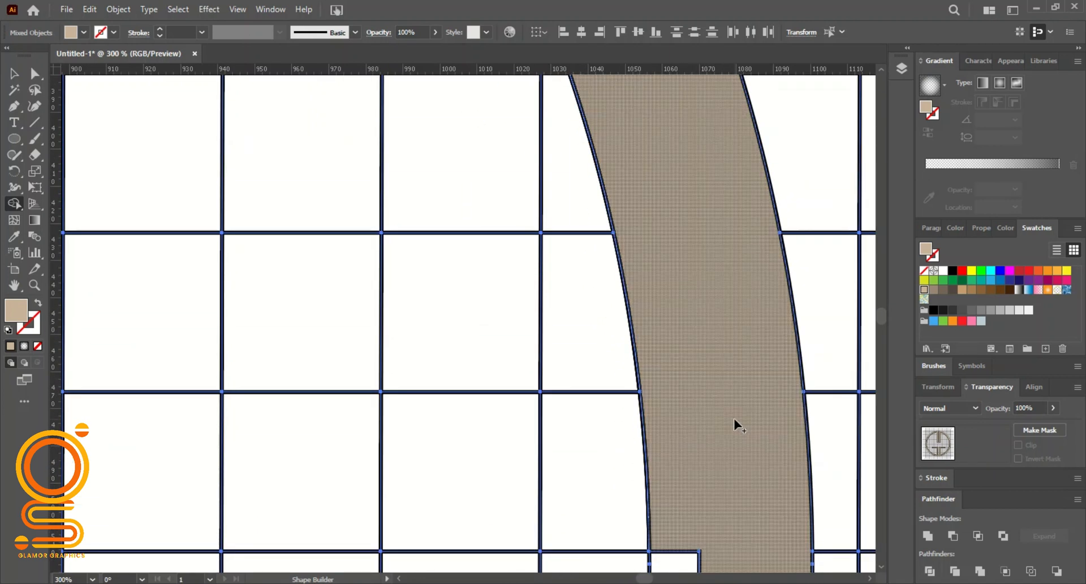
scroll(734, 419, down, 5)
drag(659, 261, 682, 390)
scroll(686, 392, down, 5)
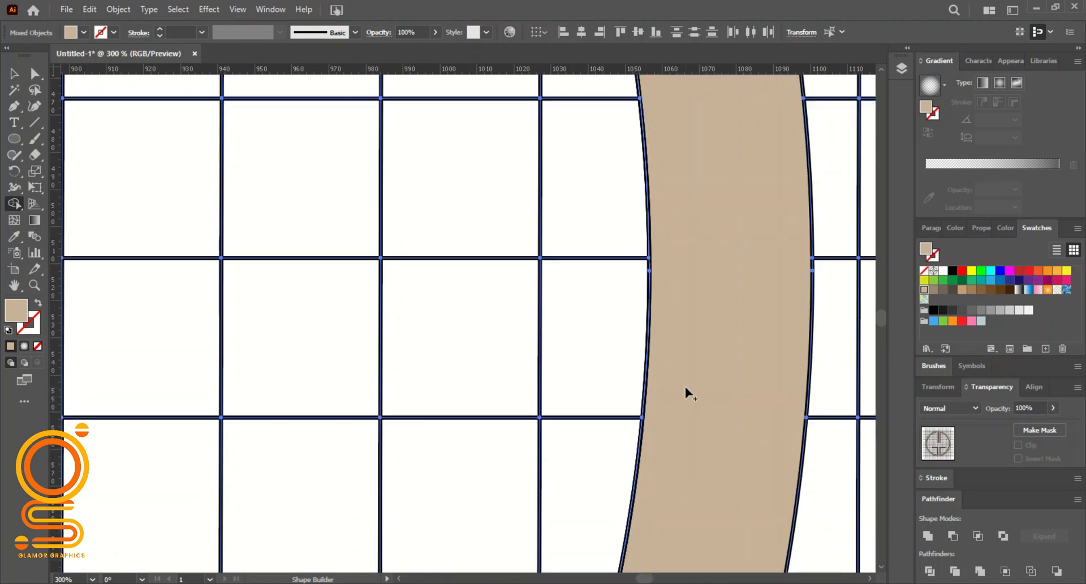
drag(741, 368, 701, 572)
scroll(698, 448, down, 5)
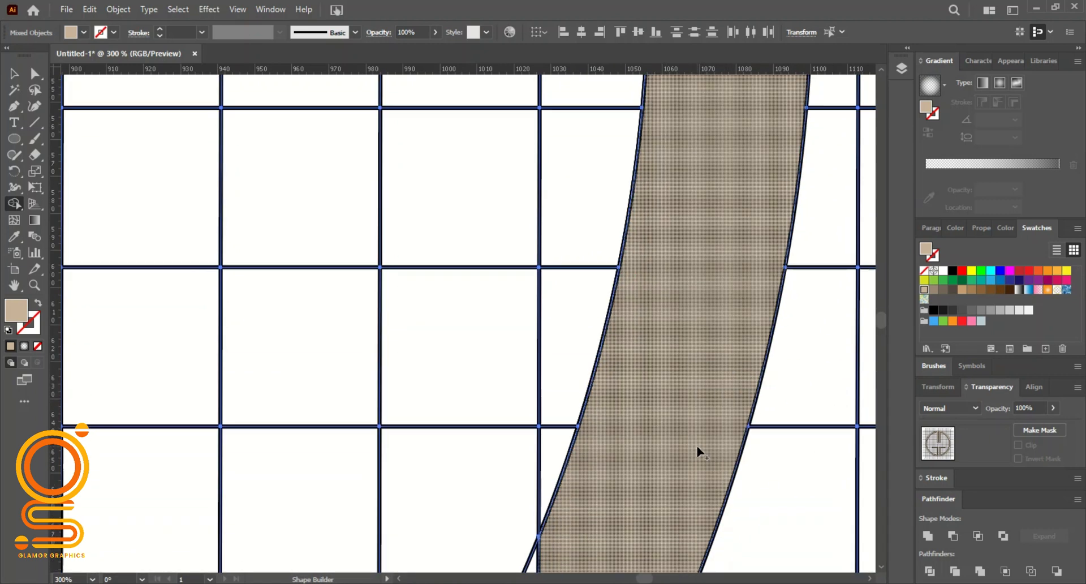
- Undo a sliver merge below the ring's right side, and merge the leftover corner slivers on both edges there into the ring
mouse_move(642, 438)
mouse_down()
mouse_move(558, 413)
mouse_move(512, 472)
mouse_up()
key(ctrl+z)
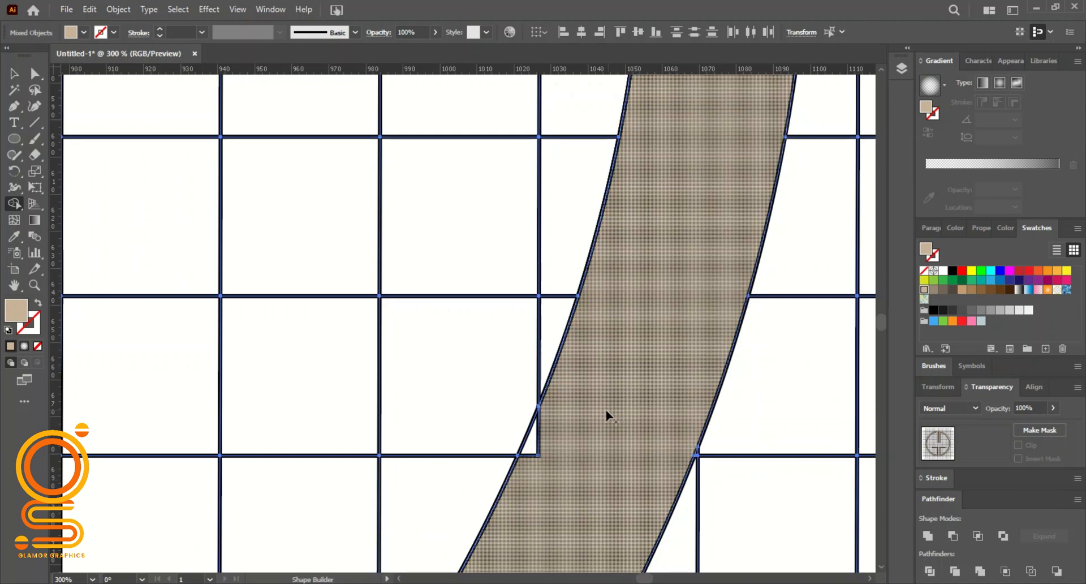
mouse_move(606, 412)
mouse_down()
mouse_move(548, 449)
mouse_move(558, 450)
mouse_up()
scroll(566, 430, down, 3)
scroll(580, 415, down, 3)
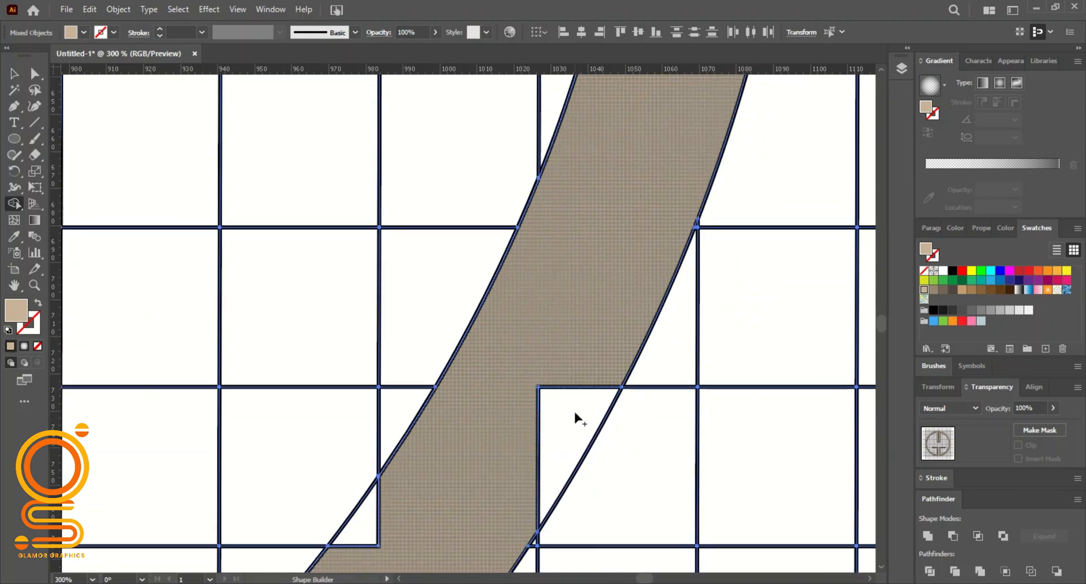
mouse_move(582, 376)
mouse_down()
mouse_move(476, 524)
mouse_move(471, 494)
mouse_up()
scroll(472, 494, down, 1)
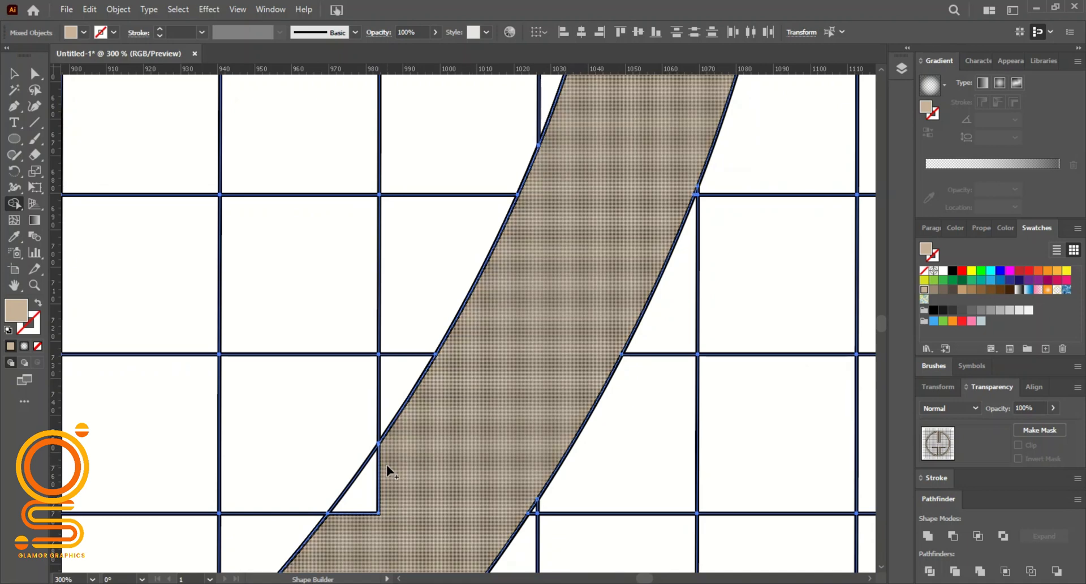
drag(385, 464, 344, 537)
scroll(346, 540, up, 3)
scroll(423, 515, down, 7)
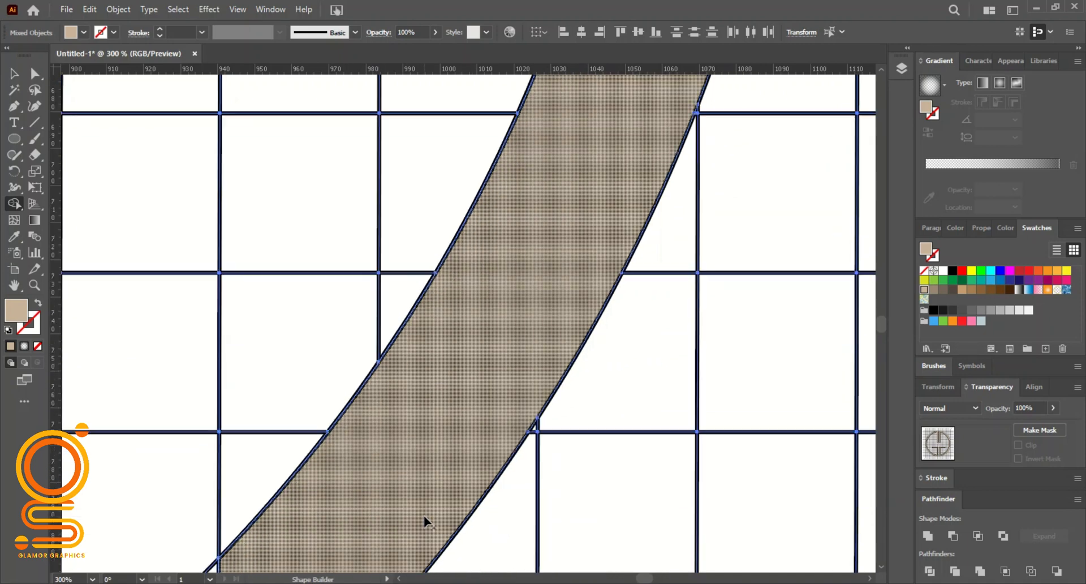
- Merge the leftover corner slivers on the inner and outer edges of the ring's lower-right section into it
scroll(423, 498, left, 3)
scroll(429, 464, down, 3)
scroll(436, 429, down, 3)
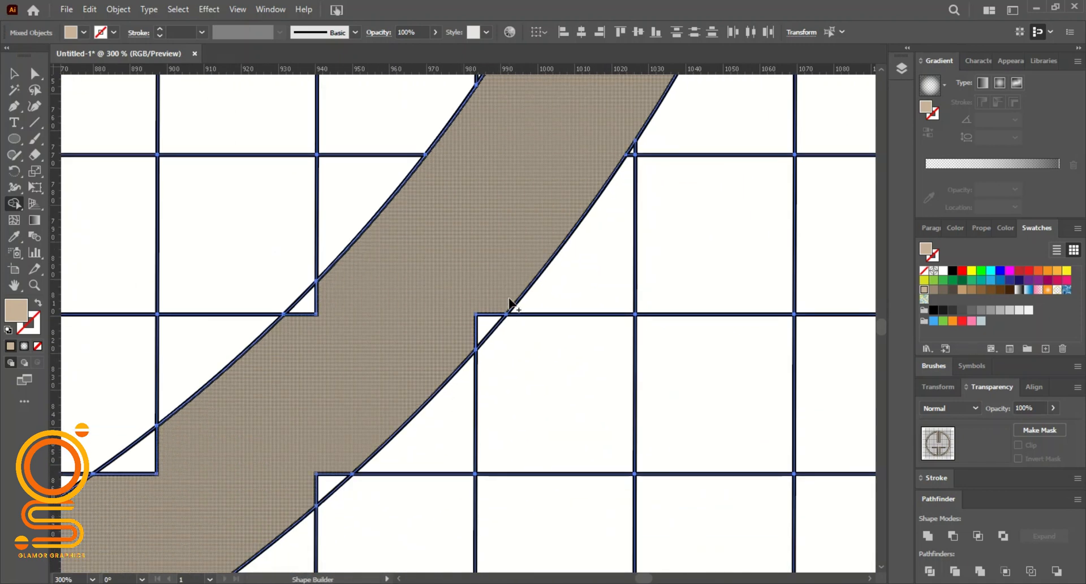
drag(508, 295, 440, 361)
drag(367, 438, 301, 510)
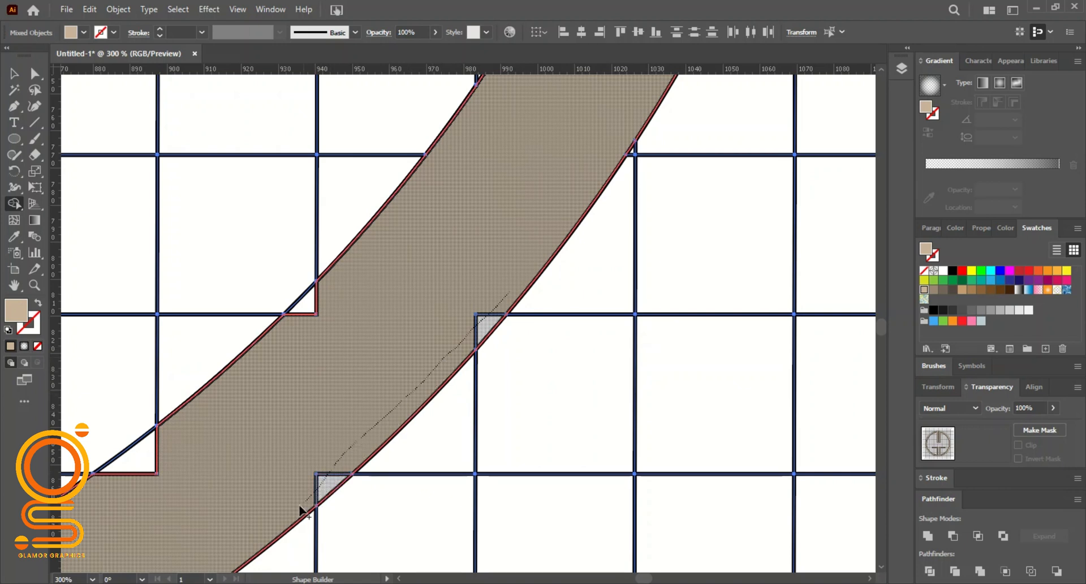
mouse_move(148, 531)
mouse_down()
mouse_move(125, 510)
mouse_move(142, 474)
mouse_up()
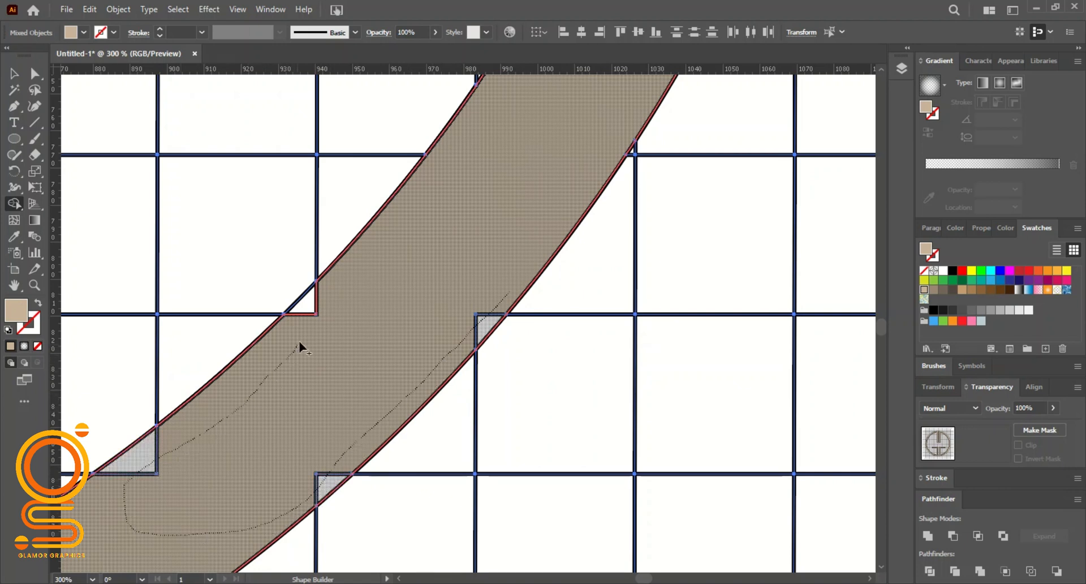
mouse_move(300, 343)
mouse_down()
mouse_move(302, 303)
mouse_move(295, 343)
mouse_up()
- Merge the outer-edge triangle and the small inner-edge sliver further down the ring's lower-right curve into it
scroll(286, 359, down, 3)
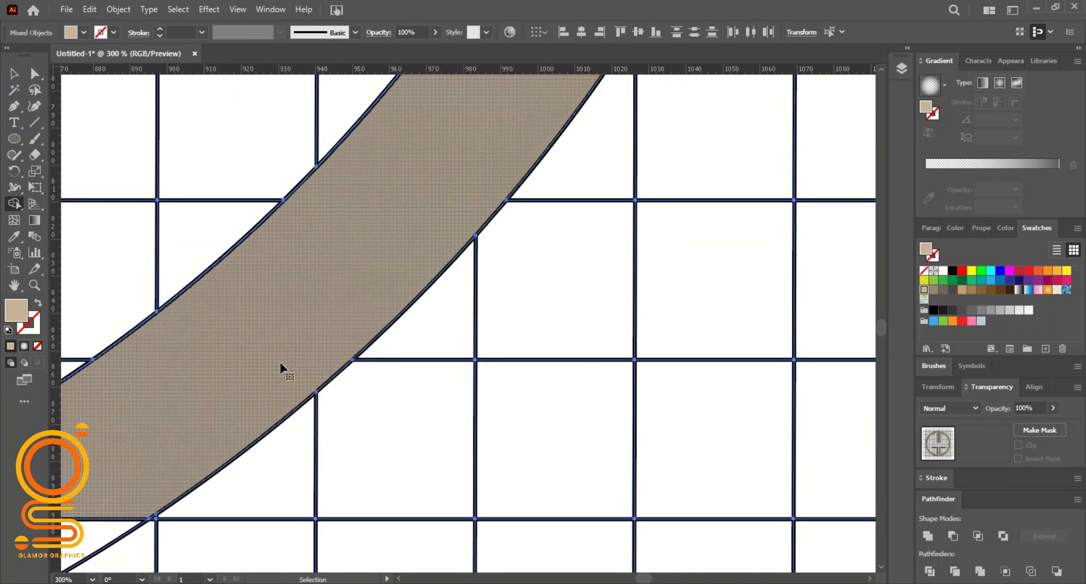
scroll(281, 368, left, 5)
scroll(287, 476, up, 1)
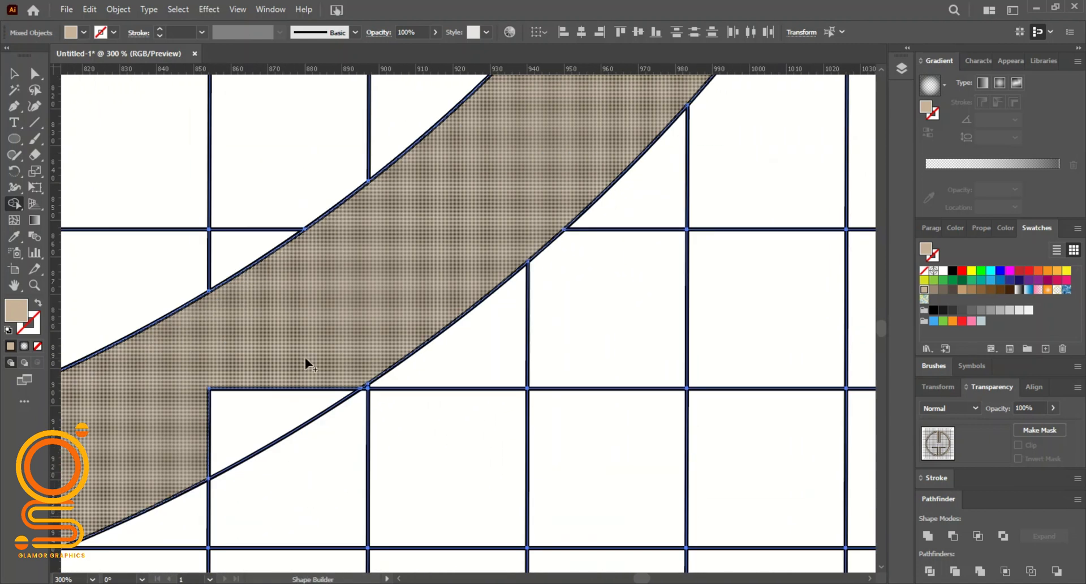
mouse_move(305, 358)
mouse_down()
mouse_move(258, 408)
mouse_move(156, 464)
mouse_up()
scroll(156, 464, left, 5)
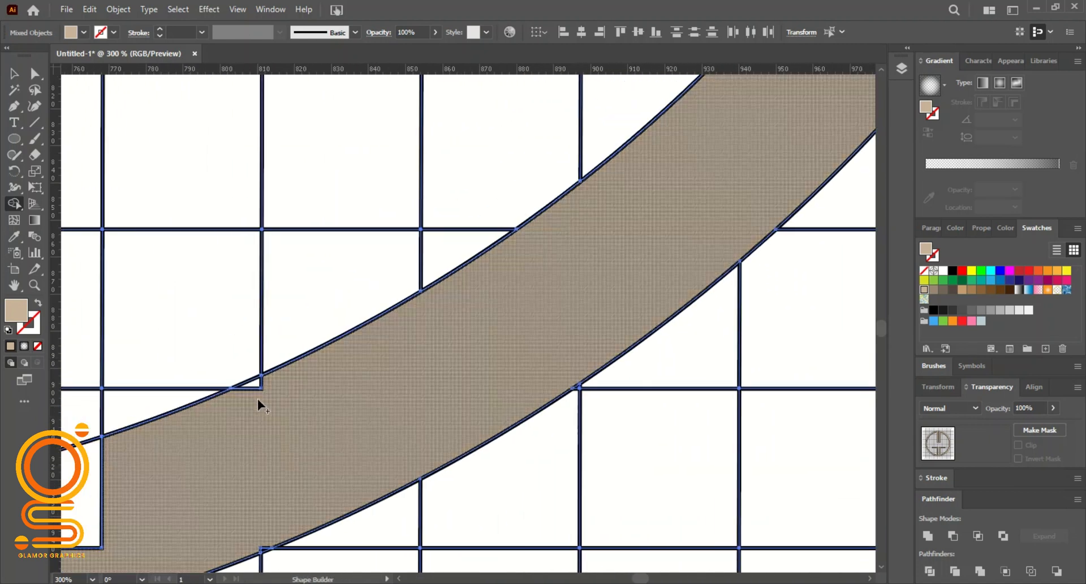
drag(250, 402, 260, 381)
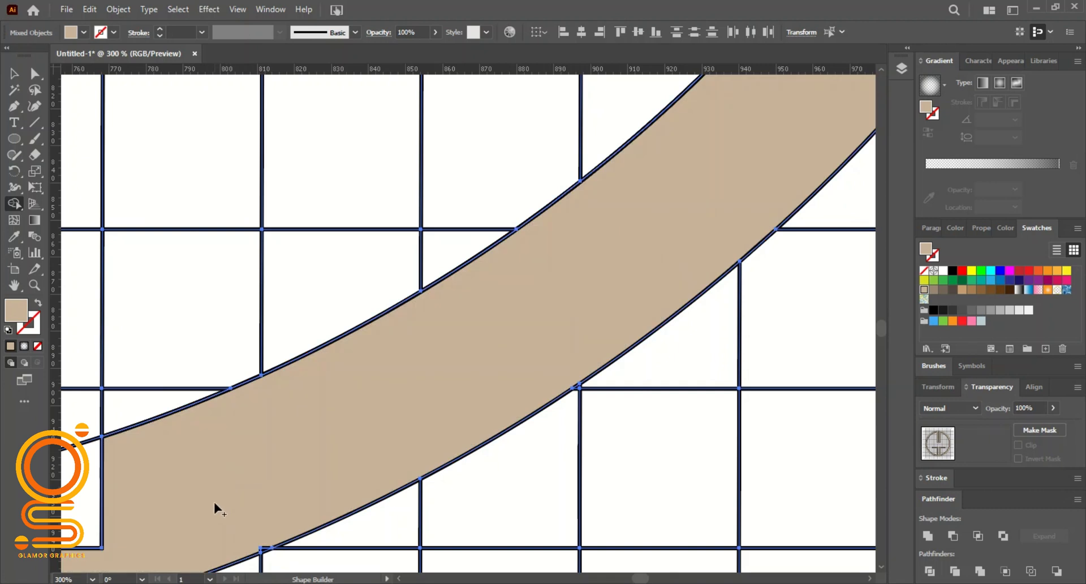
- Undo a stray grid-cell merge below the ring, and merge the tiny outer corner sliver and the inner wedge beside the right strip into it
scroll(213, 501, left, 2)
scroll(370, 502, down, 2)
mouse_move(334, 475)
mouse_down()
mouse_move(362, 469)
mouse_move(387, 509)
mouse_up()
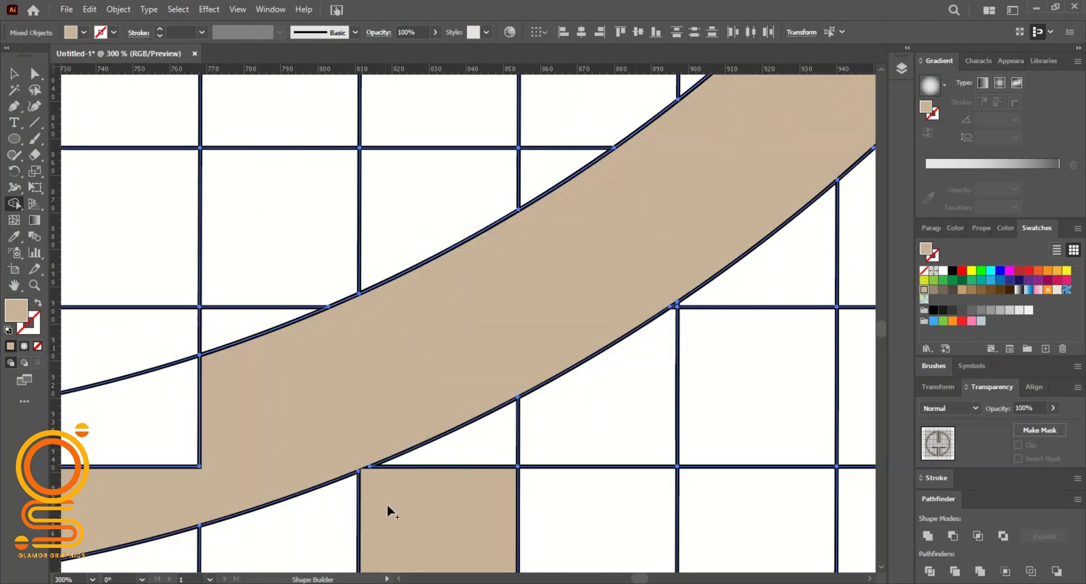
scroll(367, 461, up, 6)
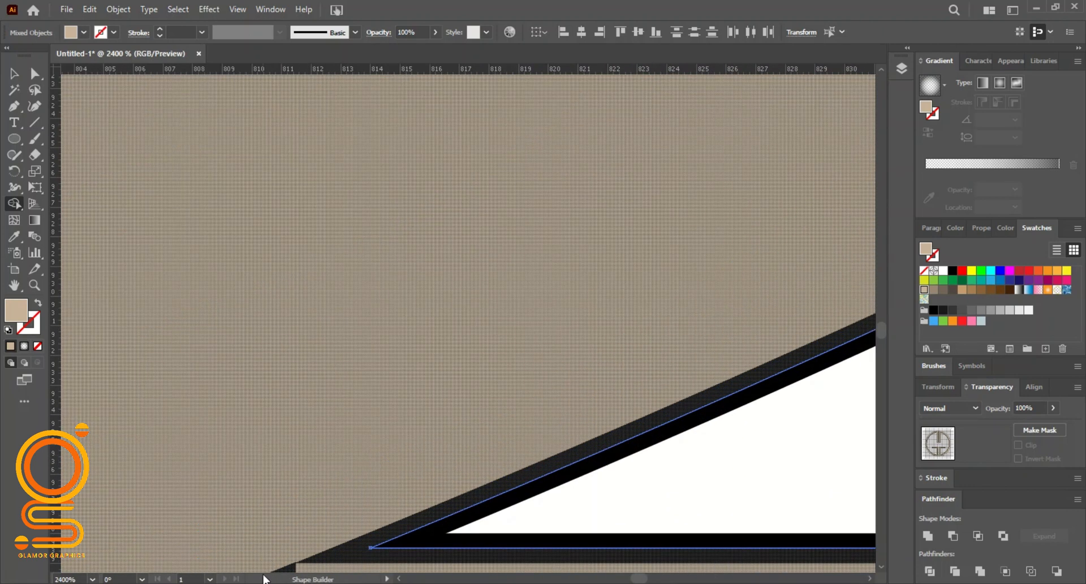
scroll(294, 526, down, 3)
key(ctrl+z)
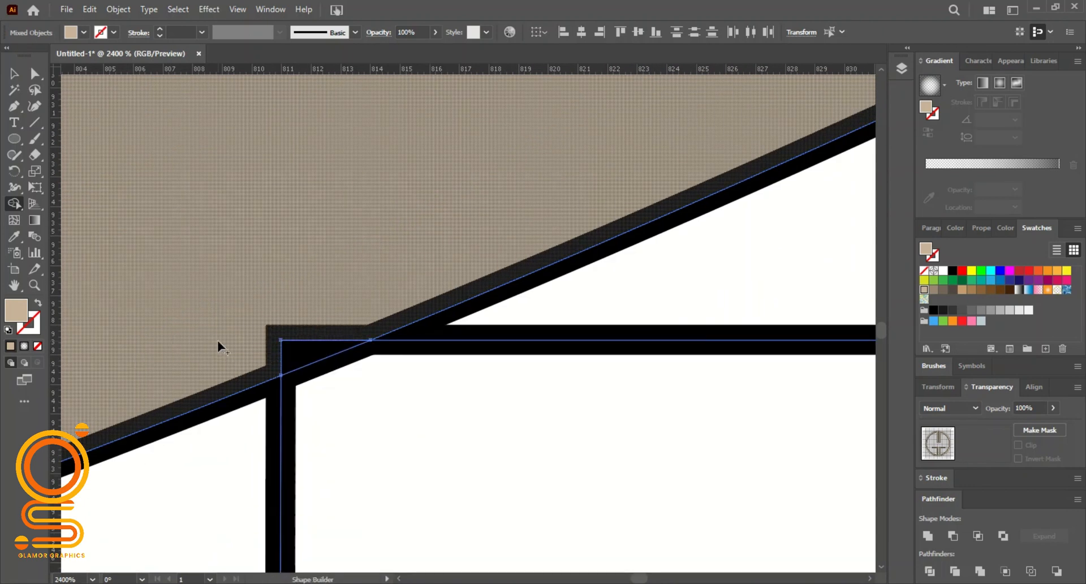
drag(218, 338, 306, 352)
scroll(218, 338, down, 5)
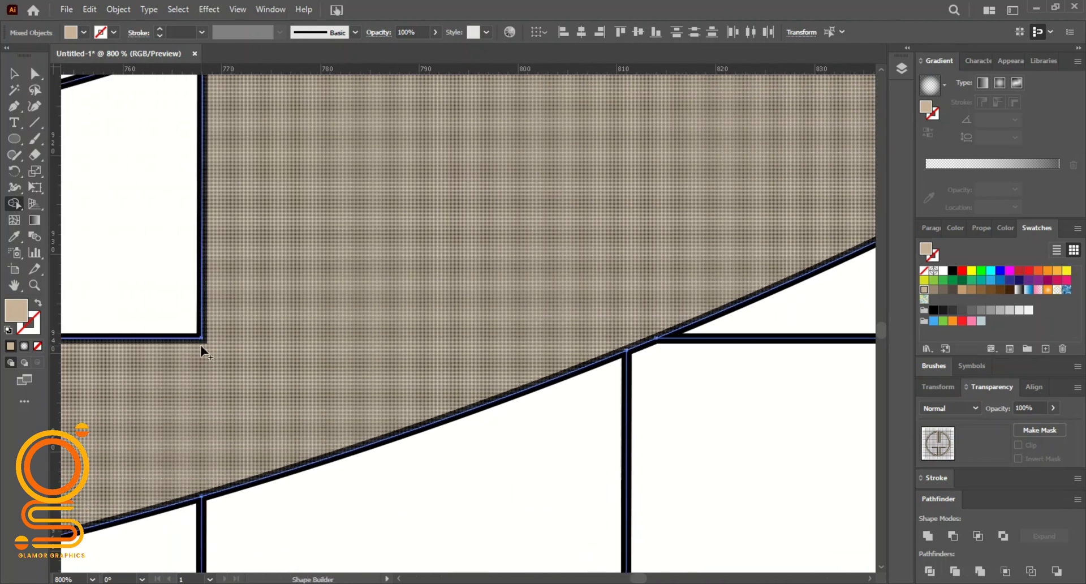
scroll(218, 352, down, 3)
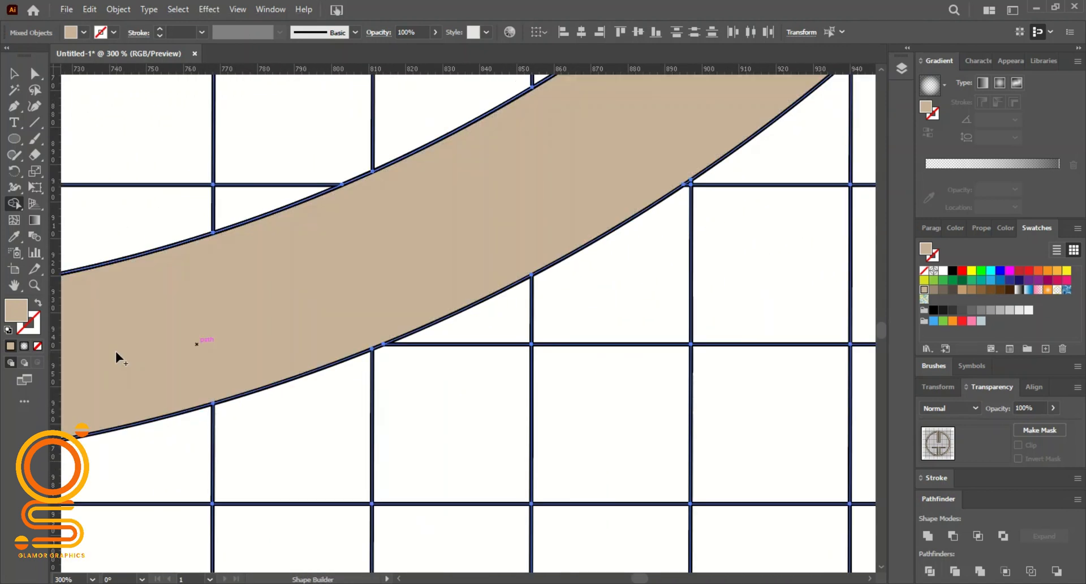
- Merge the leftover slivers on both edges of the ring's bottom-left section, just past the left vertical strip, into it
scroll(116, 356, left, 6)
scroll(118, 361, down, 3)
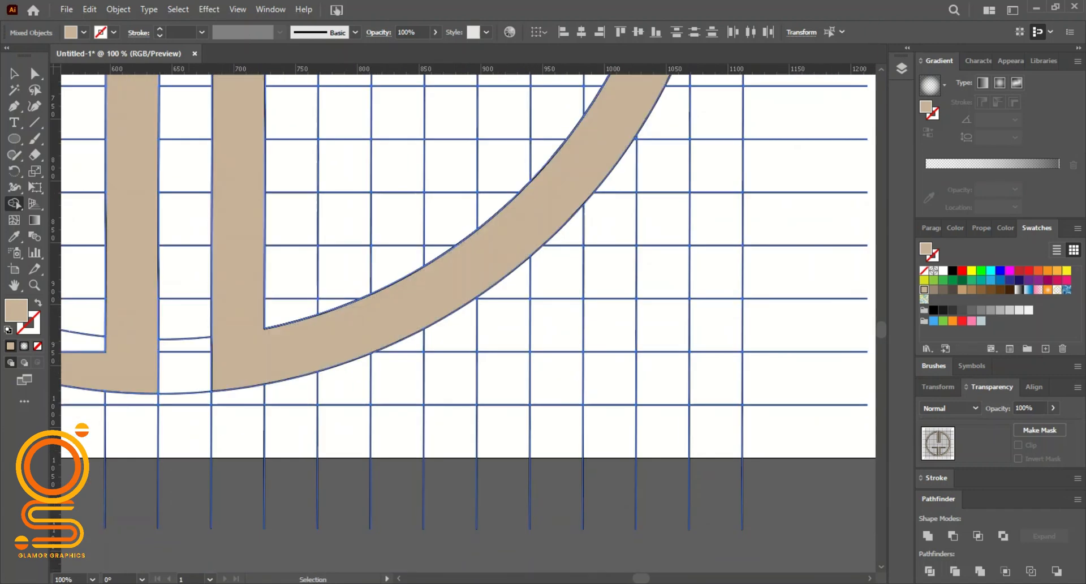
scroll(198, 358, up, 4)
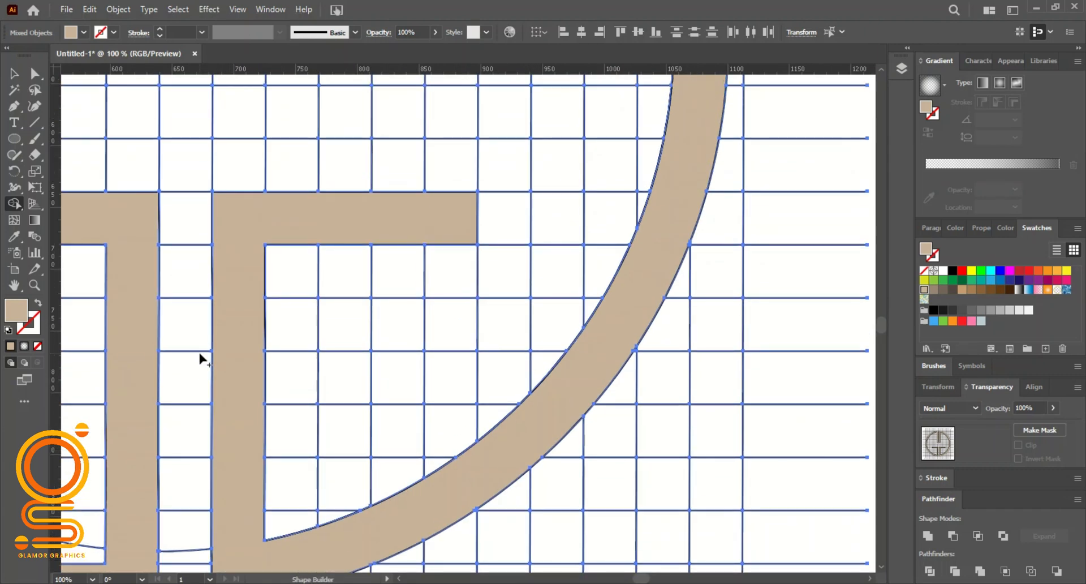
scroll(126, 339, left, 4)
scroll(187, 461, down, 4)
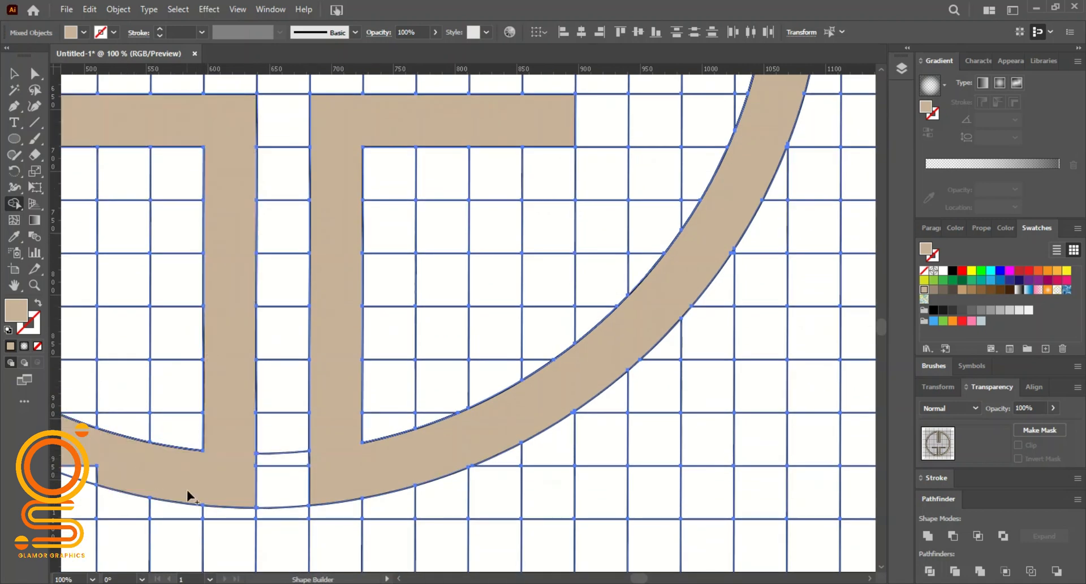
scroll(190, 490, left, 8)
drag(319, 487, 272, 474)
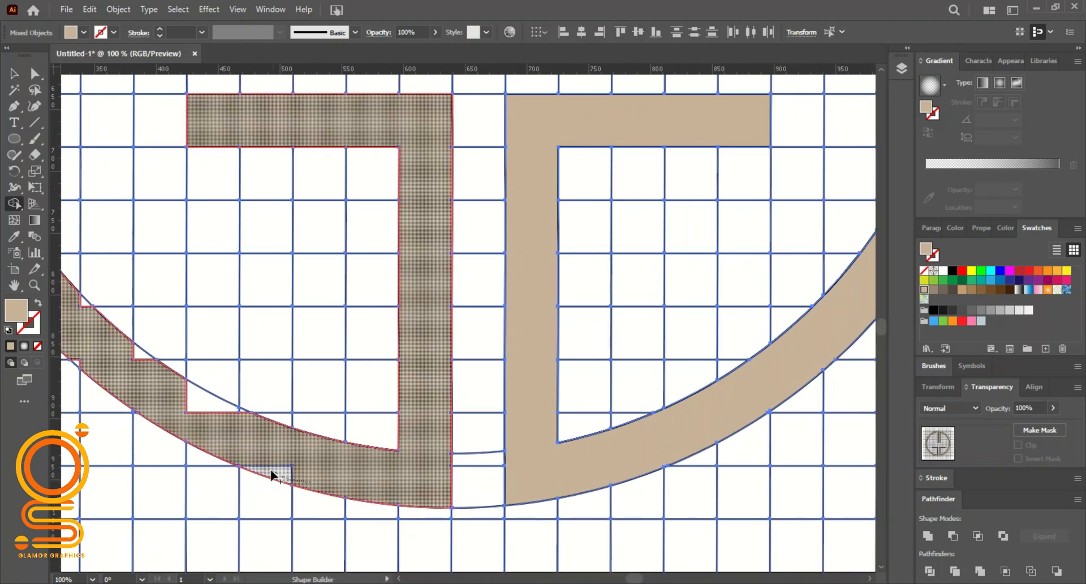
drag(239, 435, 196, 400)
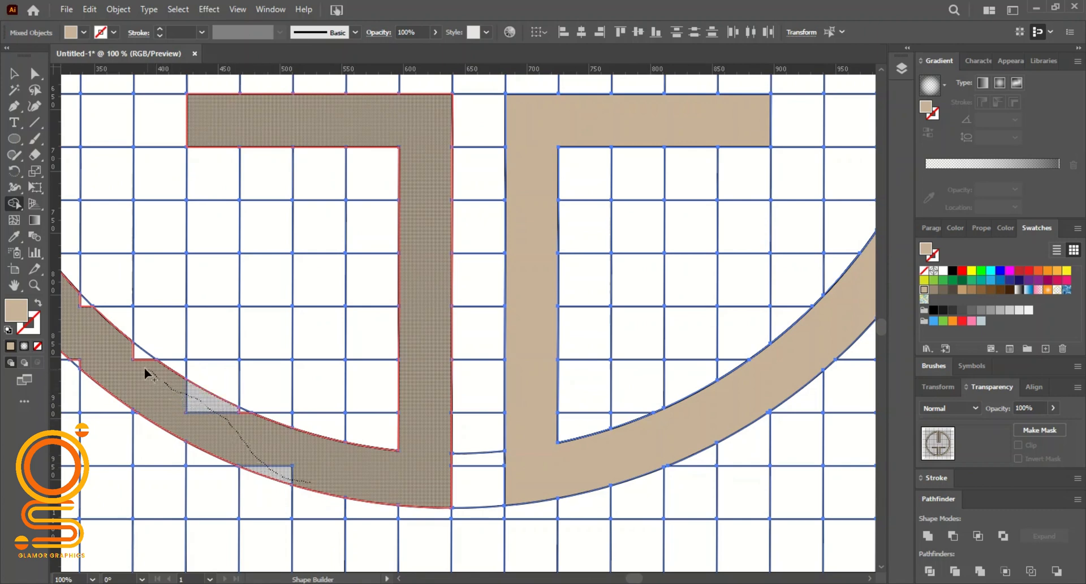
drag(130, 358, 134, 362)
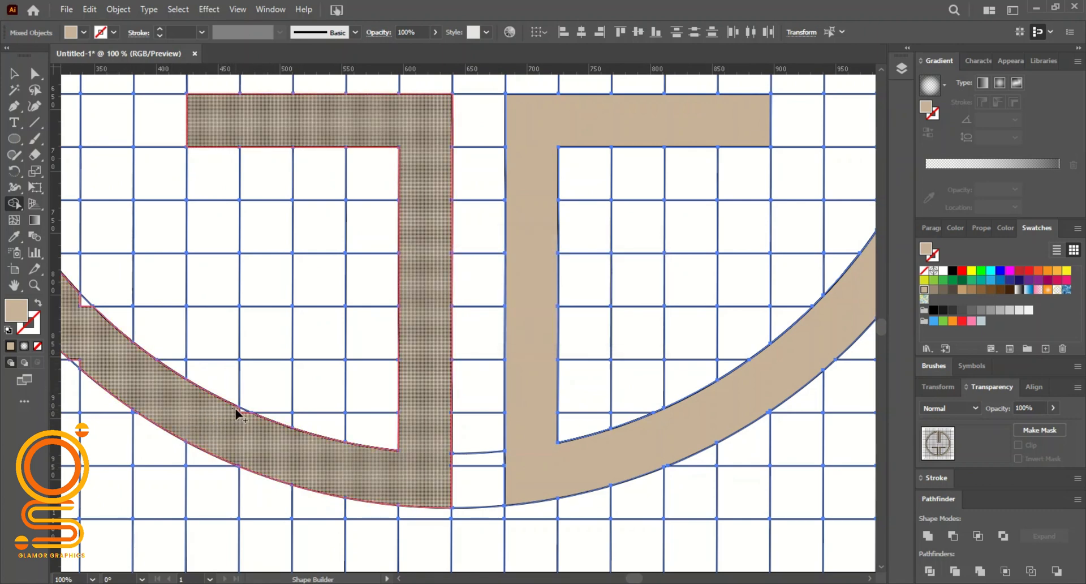
- Merge the remaining slivers on both edges of the ring's lower-left curve, up to the tall inner-edge triangle, into it
scroll(153, 390, left, 5)
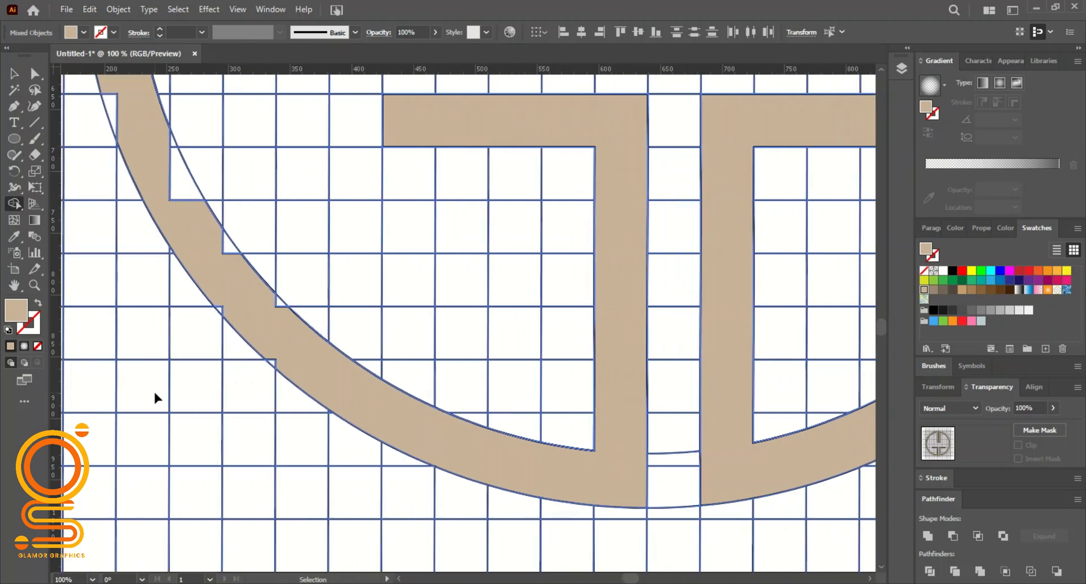
mouse_move(264, 293)
mouse_down()
mouse_move(274, 306)
mouse_move(264, 312)
mouse_move(221, 307)
mouse_move(235, 325)
mouse_up()
drag(280, 373, 281, 376)
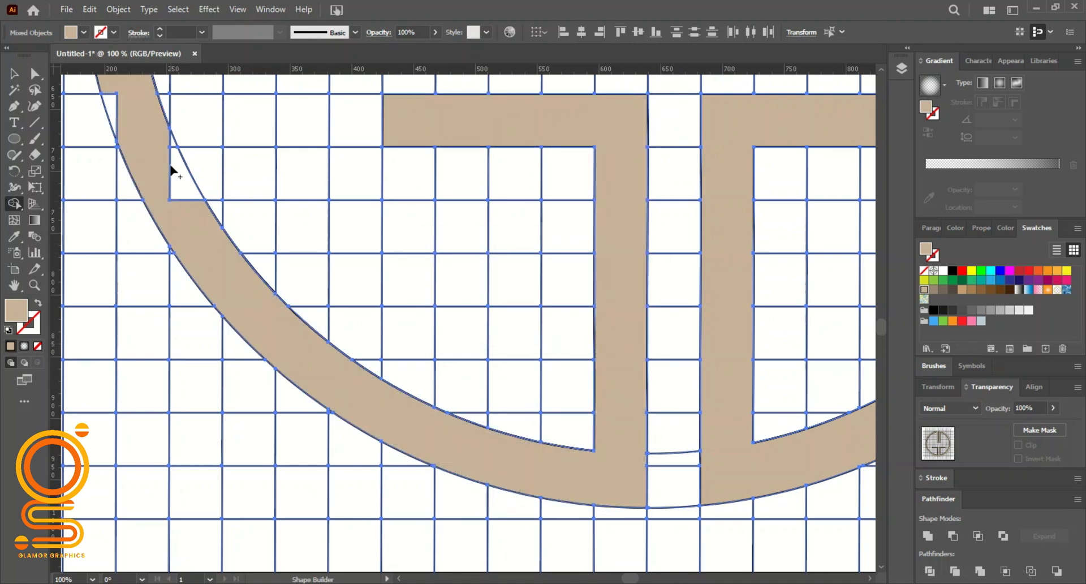
drag(152, 126, 177, 160)
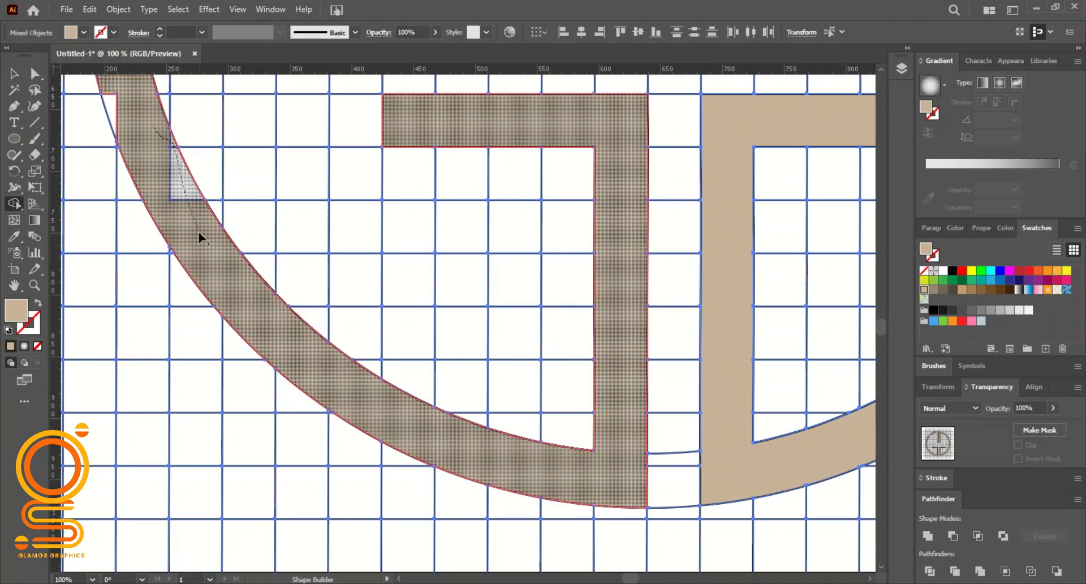
drag(201, 238, 199, 239)
- Merge the leftover slivers along the ring's leftmost section, below and above the circles' horizontal center, into it
scroll(135, 182, up, 3)
drag(103, 165, 134, 216)
mouse_move(137, 142)
mouse_down()
mouse_move(122, 104)
mouse_move(121, 306)
mouse_up()
scroll(121, 100, up, 6)
scroll(112, 181, up, 3)
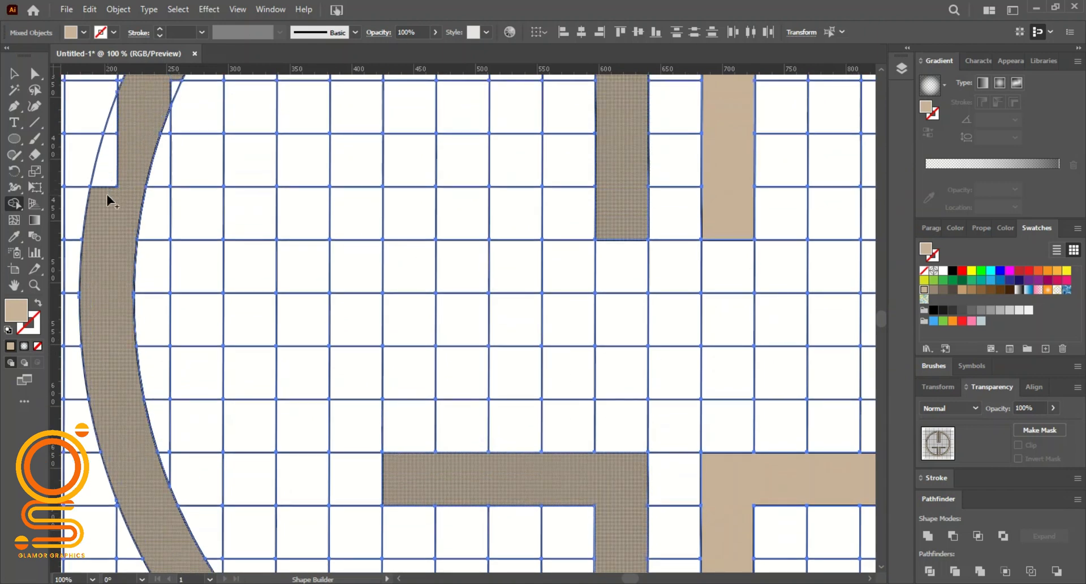
drag(107, 195, 113, 136)
drag(143, 76, 145, 82)
- Merge the corner slivers on the inner and outer edges of the ring's upper-left curve into it
scroll(156, 125, up, 3)
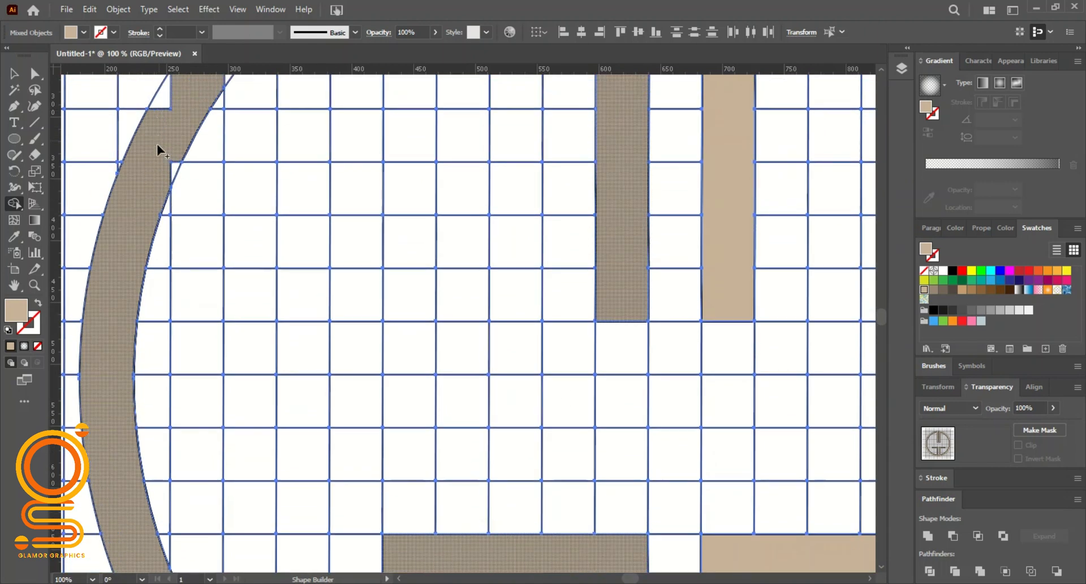
mouse_move(178, 151)
mouse_down()
mouse_move(156, 182)
mouse_move(155, 127)
mouse_up()
scroll(155, 127, up, 3)
drag(253, 134, 238, 163)
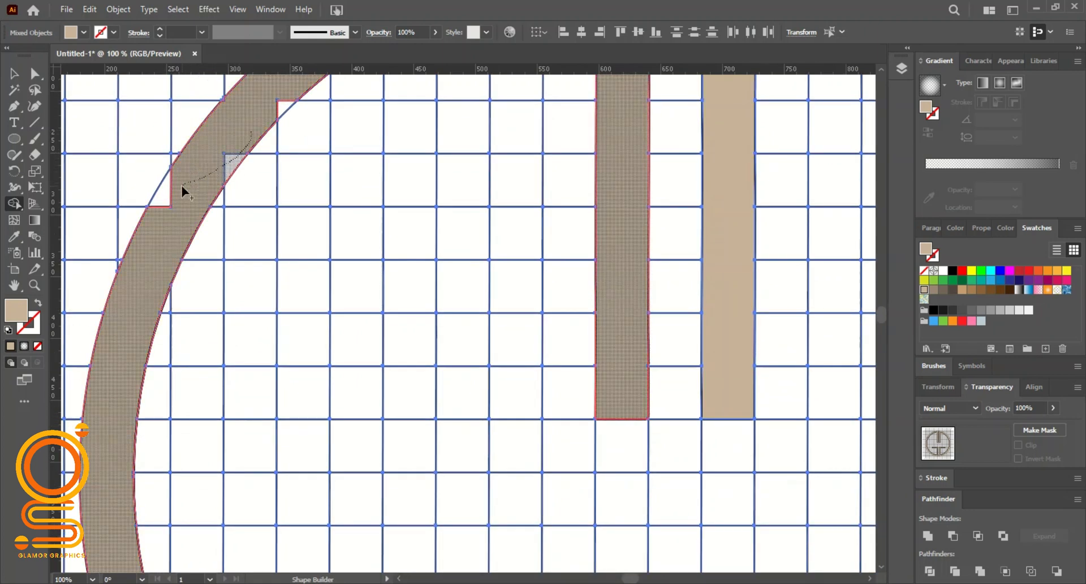
drag(153, 229, 155, 225)
- Merge the next inner-edge wedge and the tiny outer-edge corner sliver on the ring's upper-left curve into it
scroll(252, 148, up, 3)
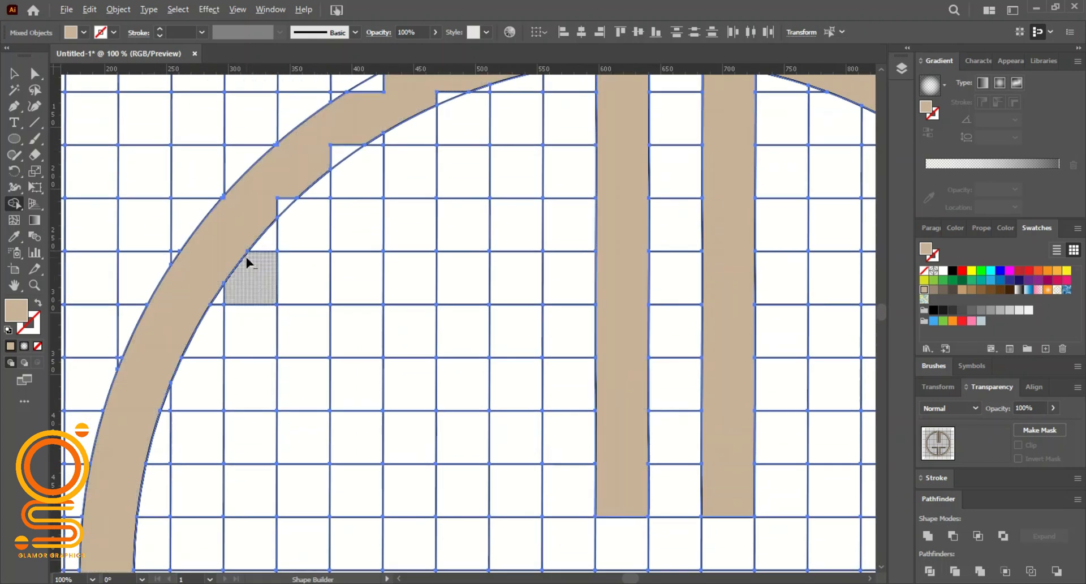
scroll(247, 262, up, 10)
scroll(253, 198, down, 10)
scroll(255, 189, up, 1)
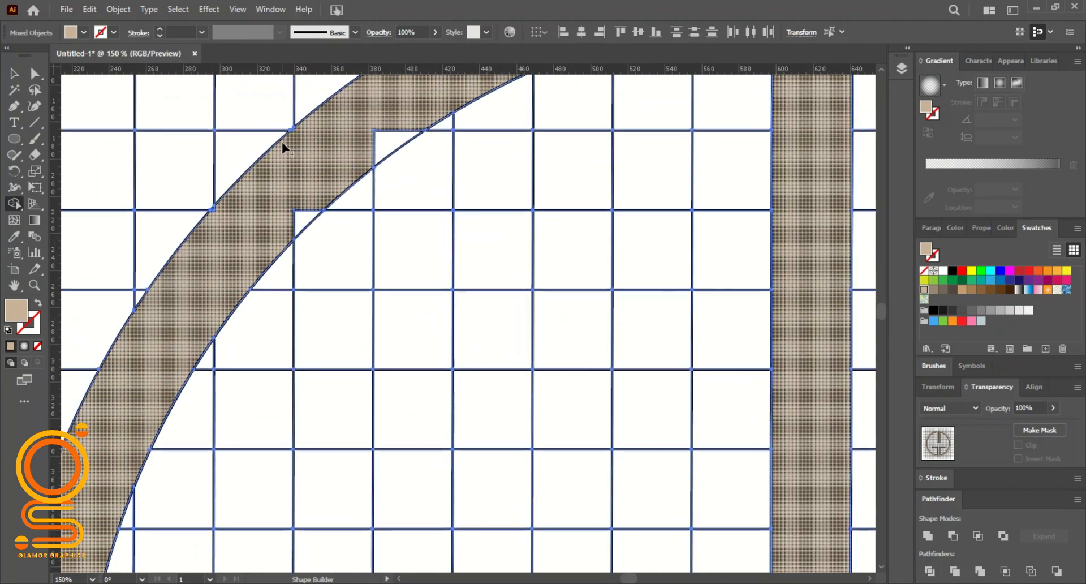
drag(312, 191, 302, 218)
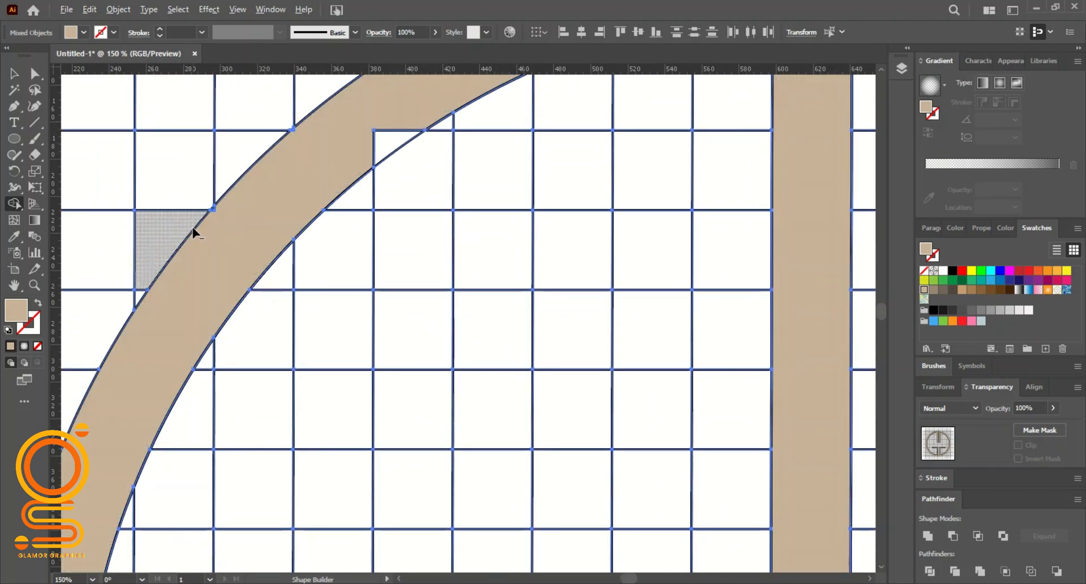
scroll(228, 207, up, 7)
mouse_move(85, 226)
mouse_down()
mouse_move(71, 242)
mouse_move(94, 252)
mouse_up()
- Merge the tiny outer corner sliver farther up the ring's upper-left curve, and undo a stray grid-cell merge at the inner edge
scroll(94, 253, down, 5)
scroll(367, 181, right, 4)
scroll(383, 174, up, 6)
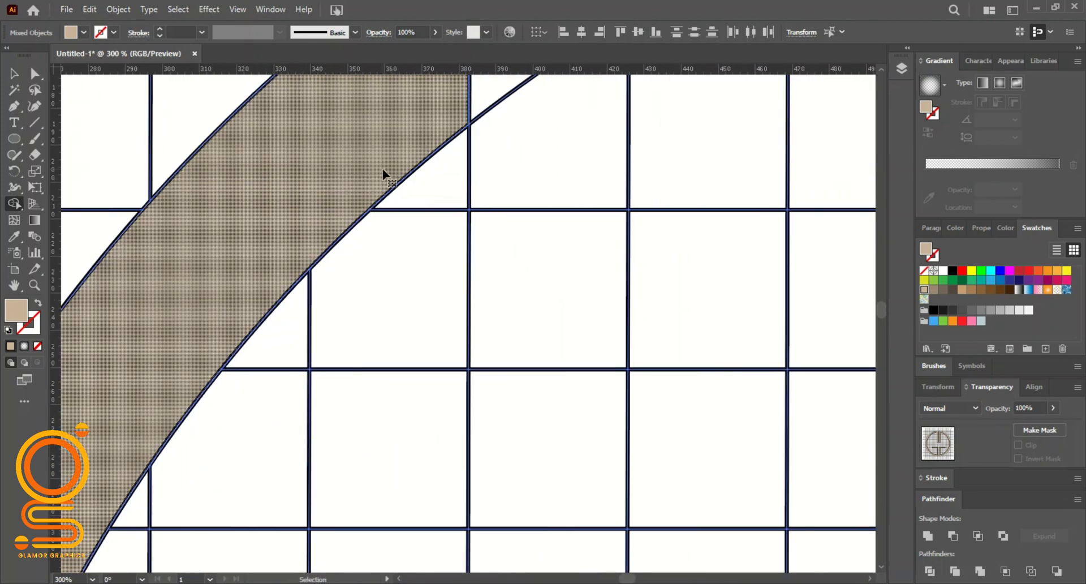
scroll(303, 278, up, 6)
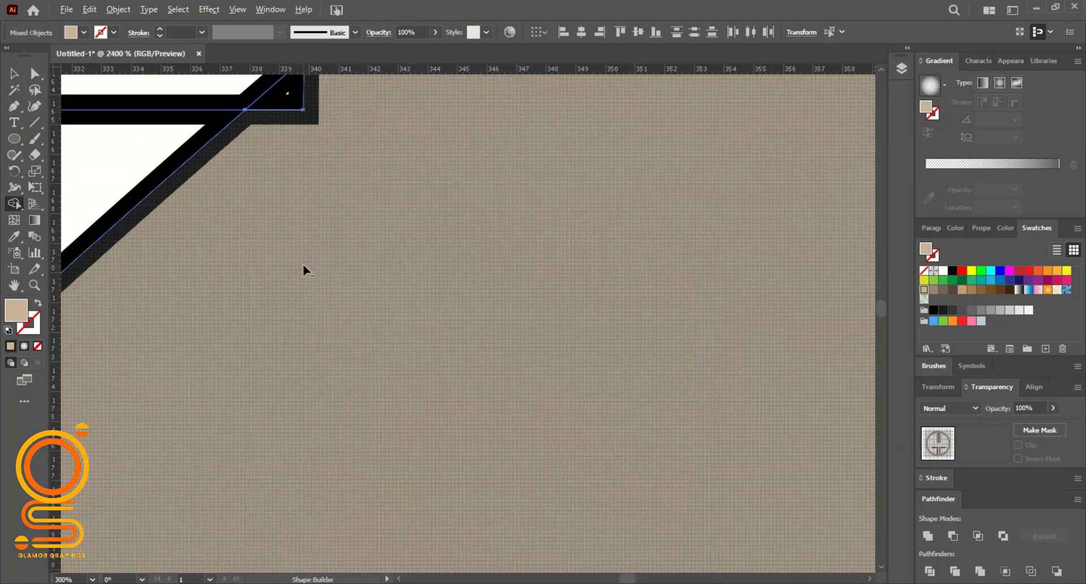
scroll(376, 196, down, 8)
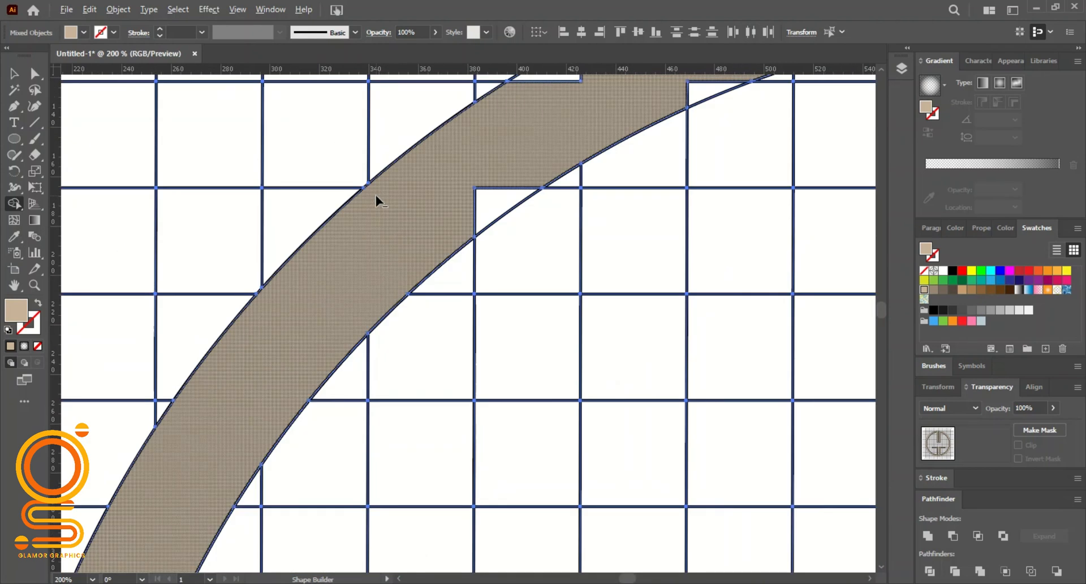
mouse_move(453, 226)
mouse_down()
mouse_move(534, 204)
mouse_move(483, 234)
mouse_up()
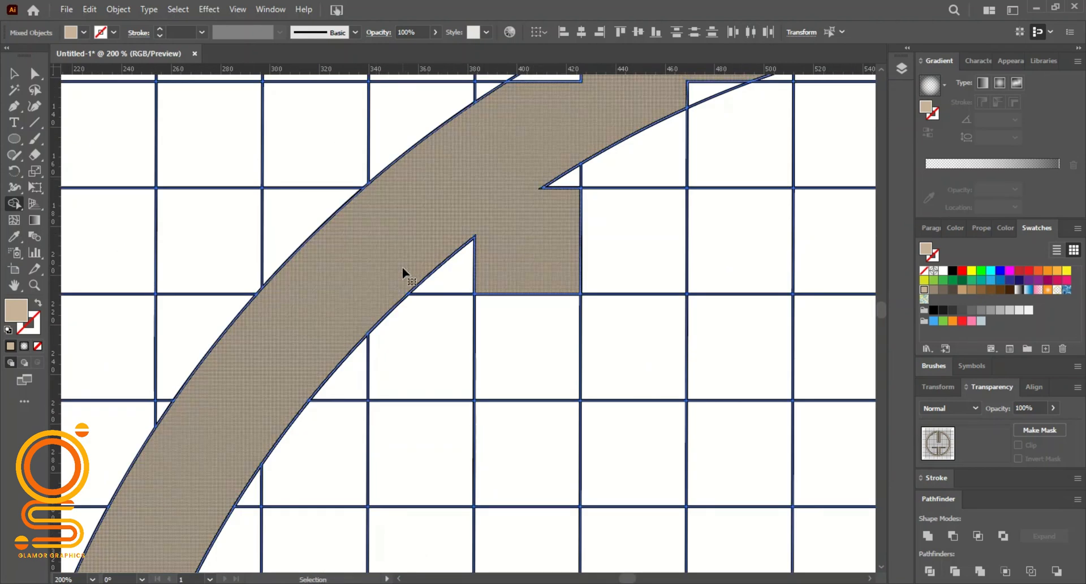
key(ctrl+z)
- Merge the remaining slivers on both edges of the ring's top-left section and the open cell beside the left vertical strip into it
scroll(581, 79, up, 1)
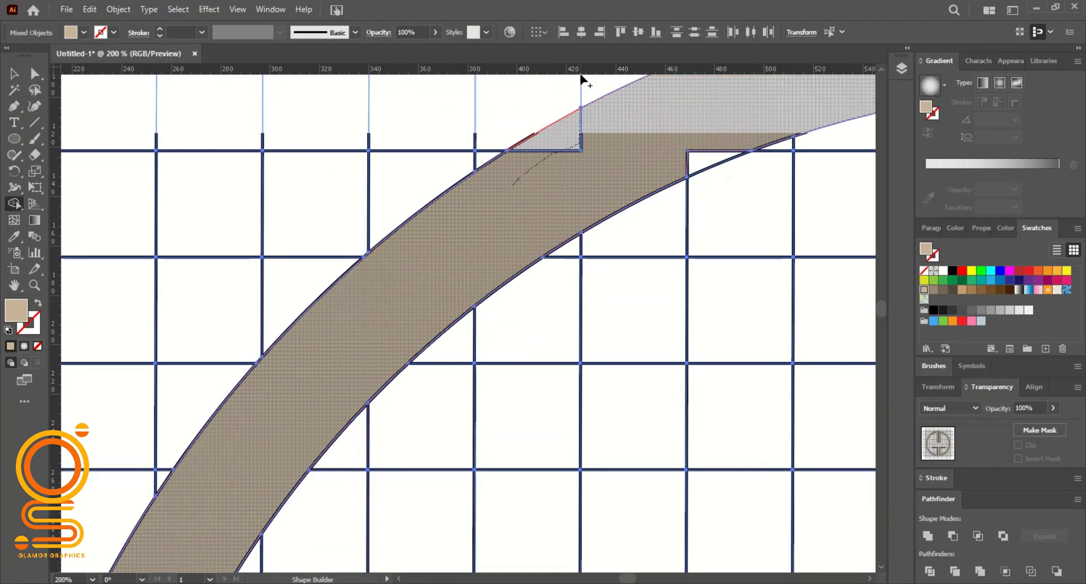
scroll(565, 202, right, 3)
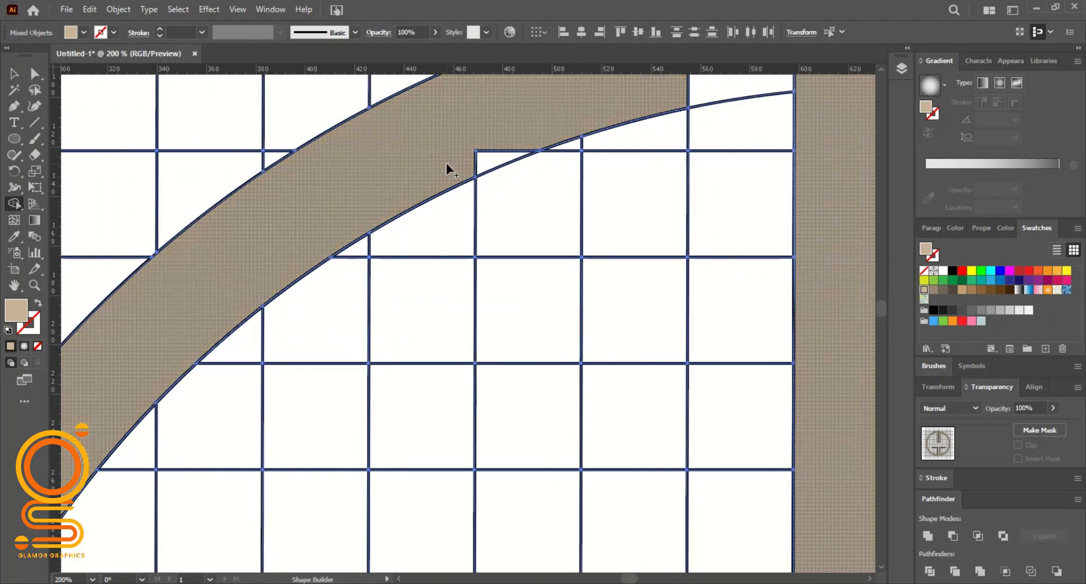
scroll(526, 119, right, 2)
scroll(532, 103, up, 2)
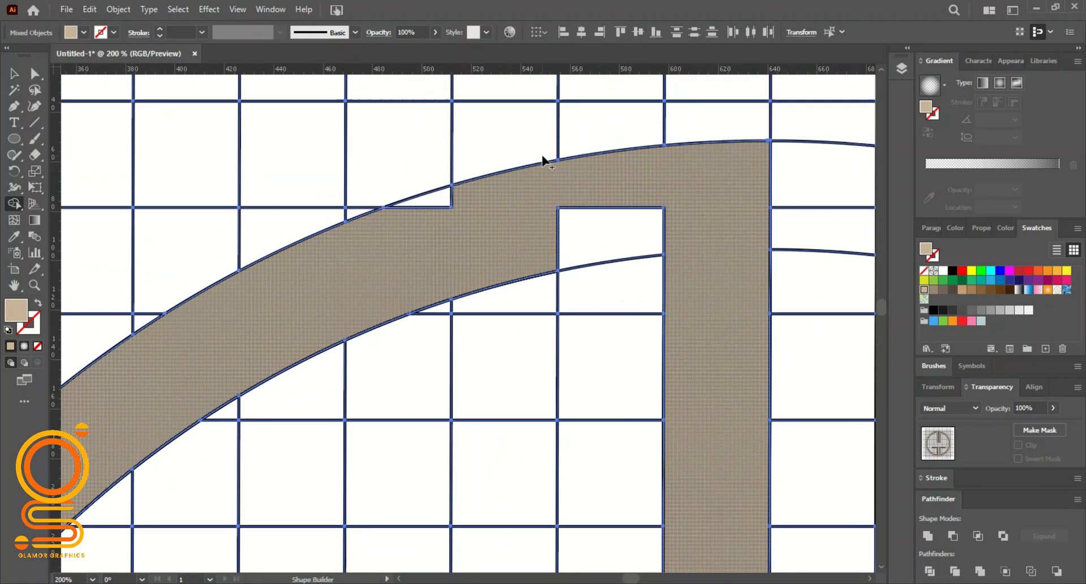
mouse_move(338, 236)
mouse_down()
mouse_move(454, 201)
mouse_move(618, 216)
mouse_up()
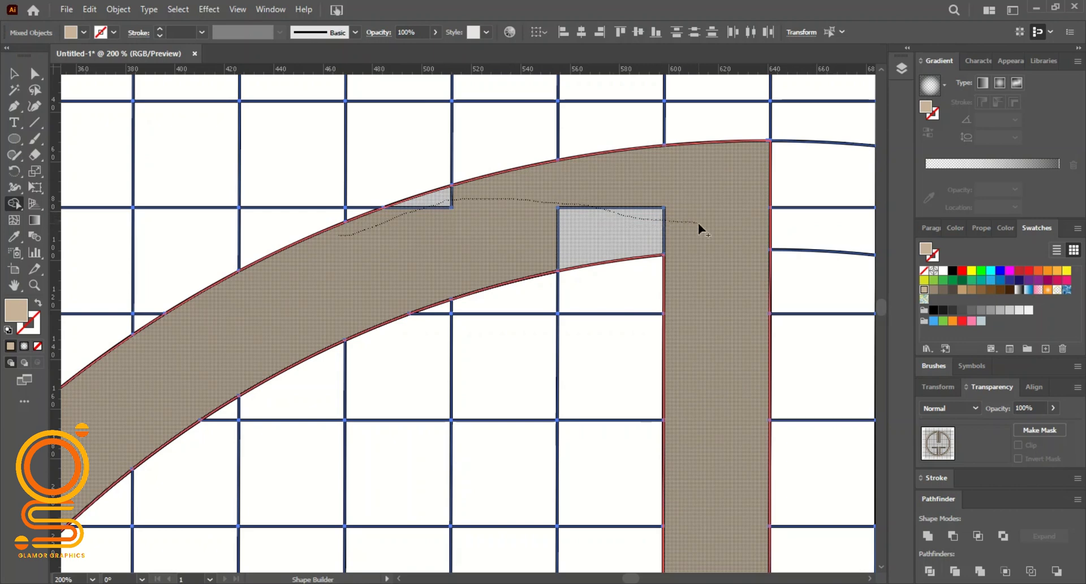
- Merge the last outer-edge sliver and the open cell beside the vertical strip into the ring's left half
drag(701, 228, 701, 228)
scroll(549, 232, down, 5)
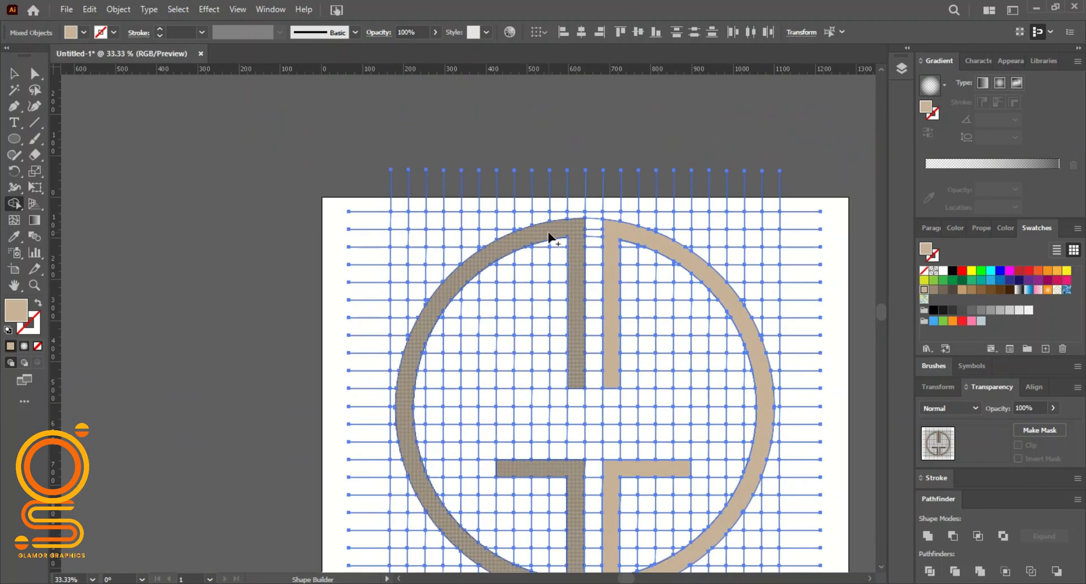
scroll(549, 237, down, 2)
click(14, 73)
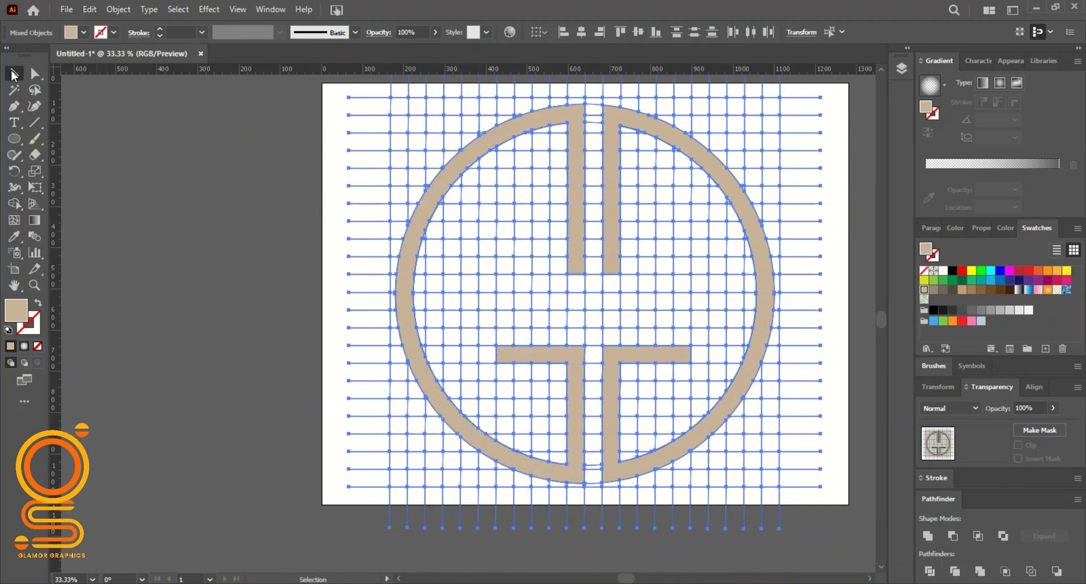
click(211, 200)
key(ctrl+a)
scroll(517, 368, up, 1)
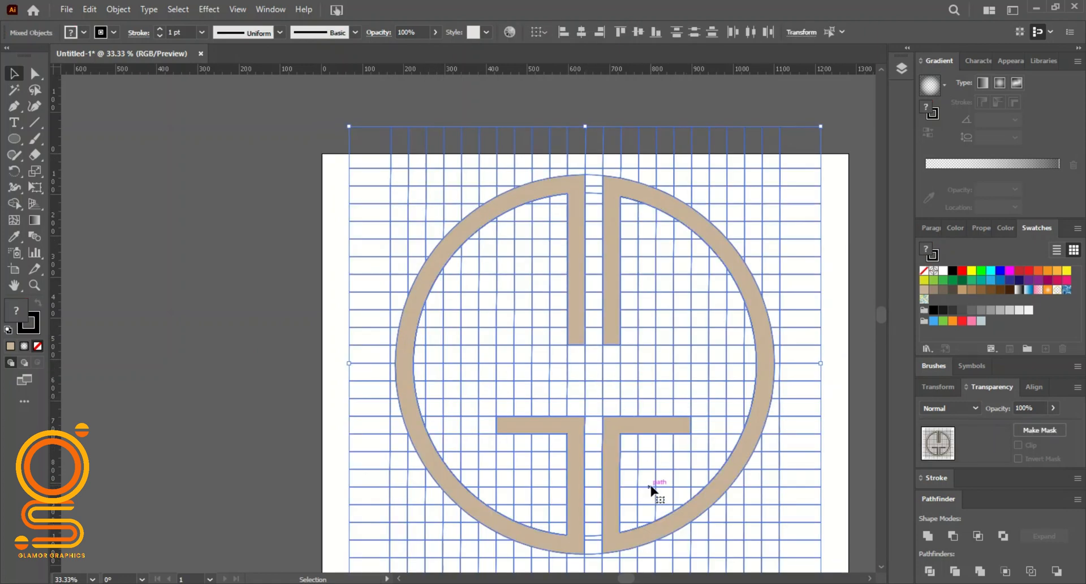
scroll(696, 450, right, 2)
scroll(439, 405, down, 1)
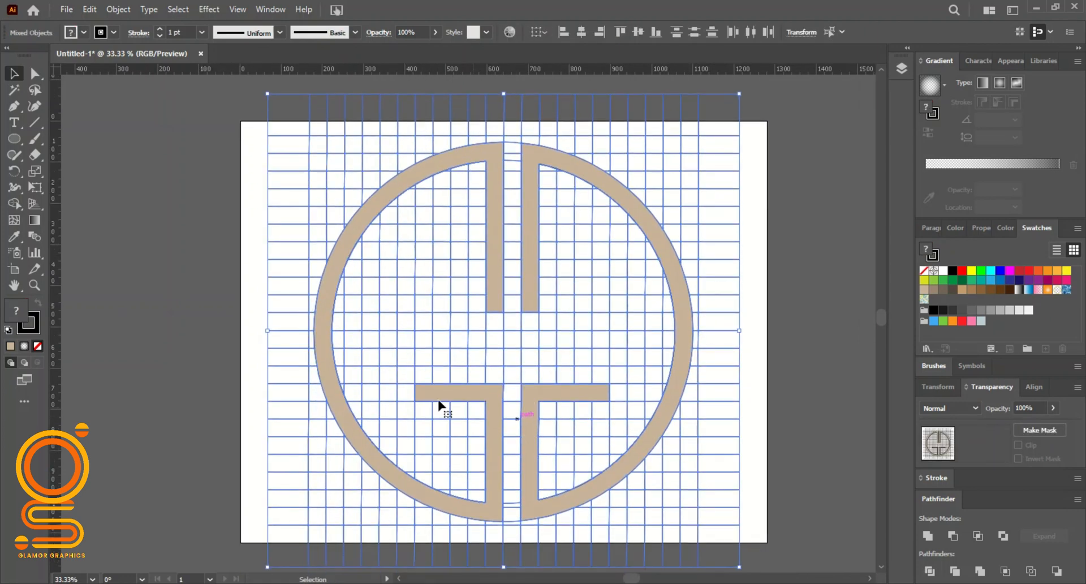
click(175, 316)
- Select both halves of the logo and set their stroke to None
click(371, 215)
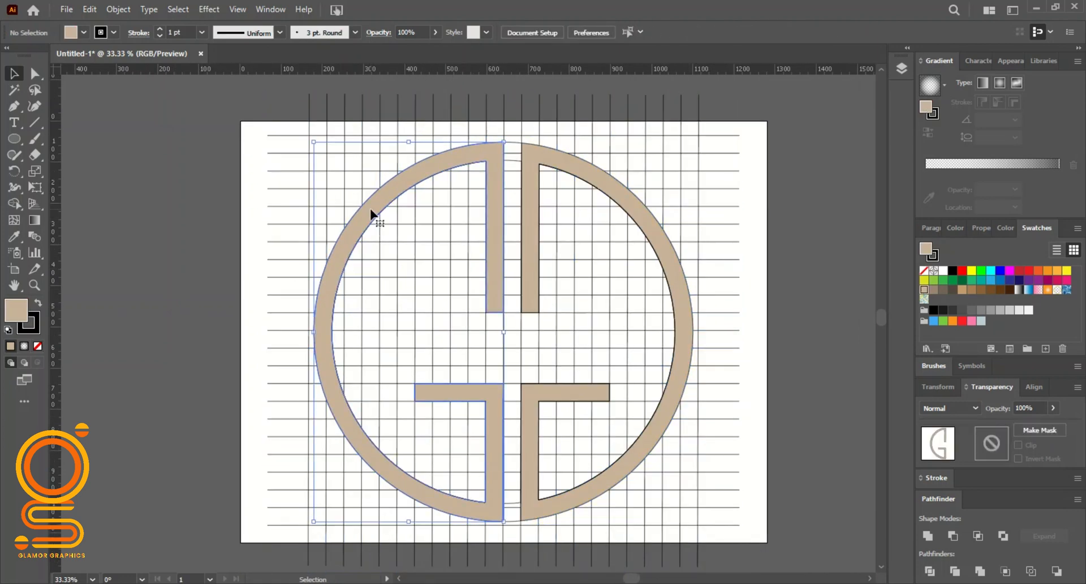
shift+click(529, 178)
click(32, 330)
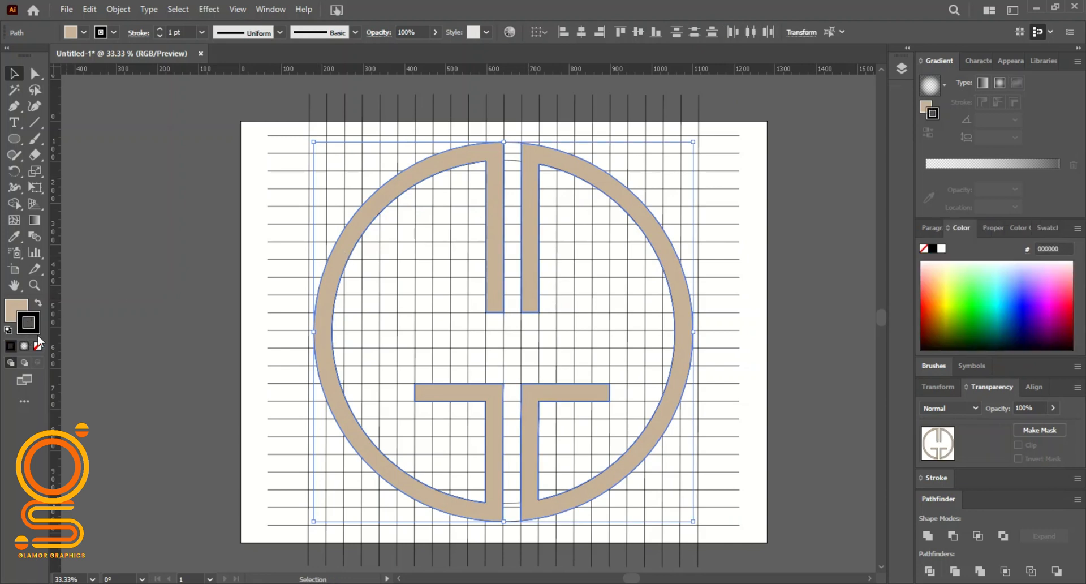
click(36, 346)
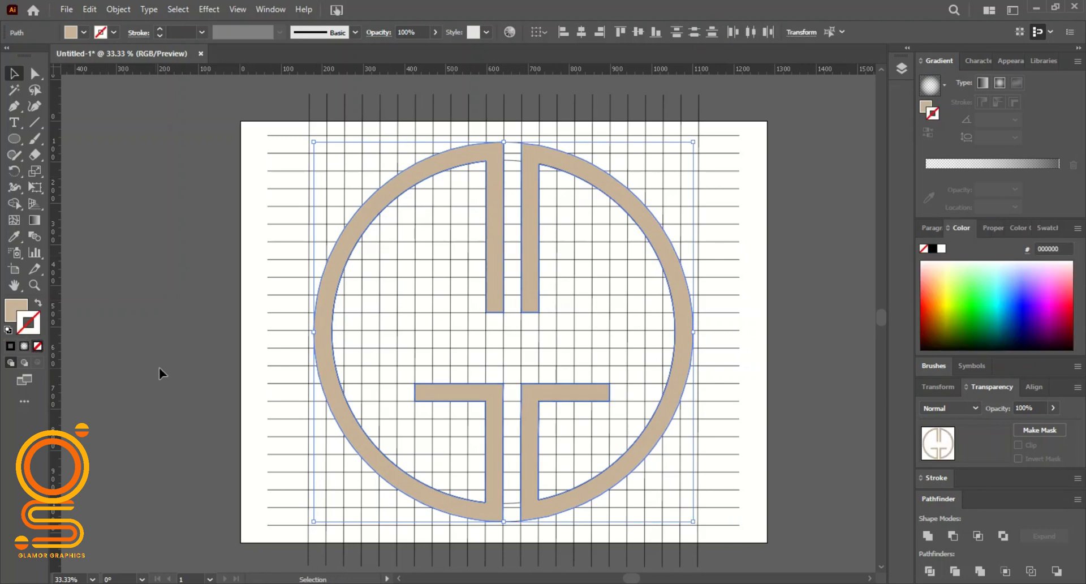
click(15, 311)
- Move both selected logo halves off the artboard into the empty area to its left
scroll(172, 370, left, 2)
scroll(292, 348, down, 2)
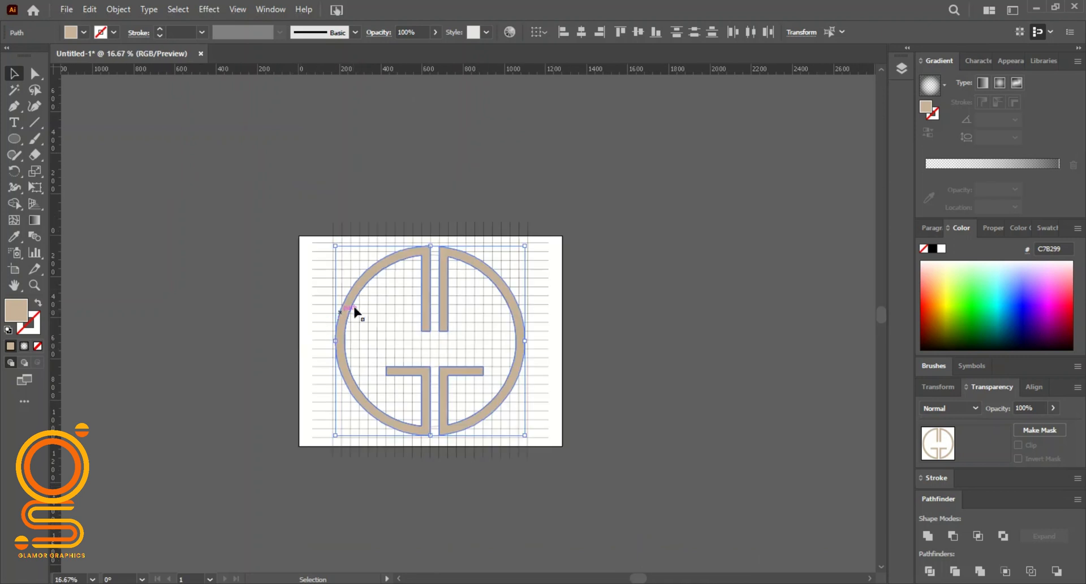
drag(355, 288, 90, 280)
- Select all the leftover grid and circle lines on the artboard and delete them
scroll(436, 319, up, 3)
scroll(431, 325, down, 1)
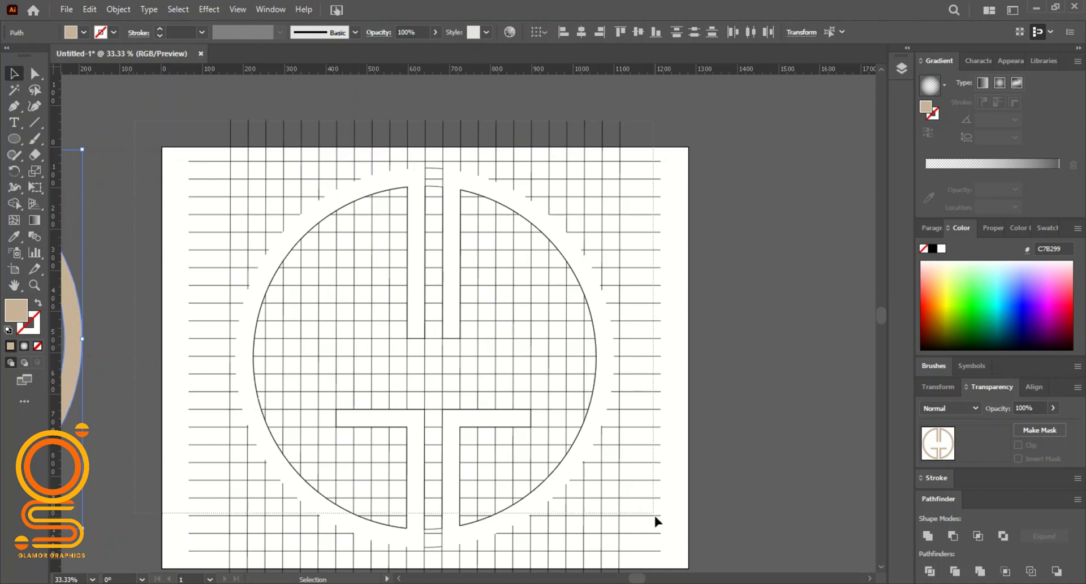
drag(655, 517, 668, 544)
scroll(666, 541, down, 3)
key(Delete)
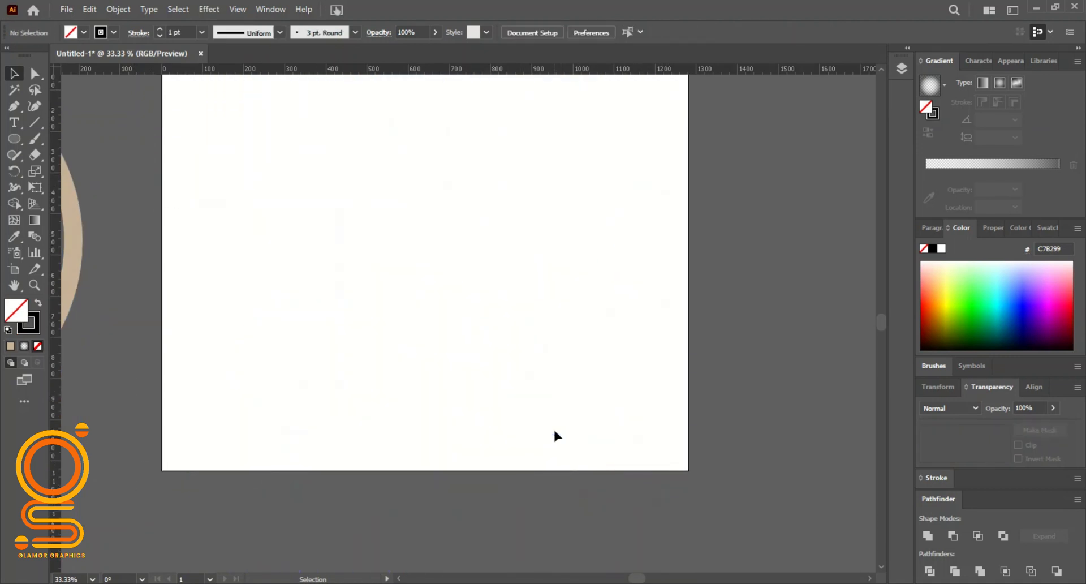
click(72, 278)
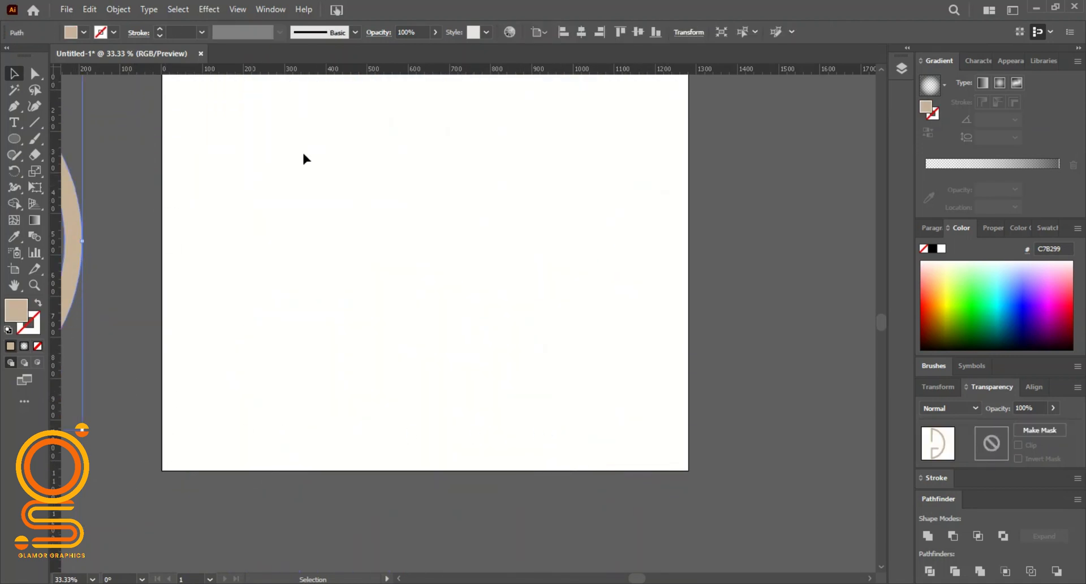
click(590, 31)
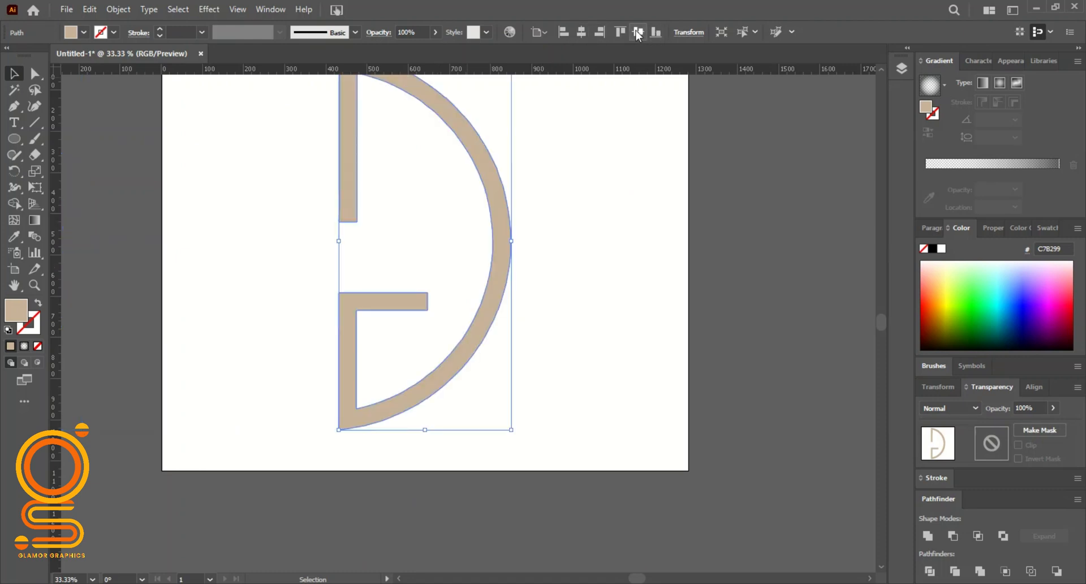
click(638, 32)
key(ctrl+z)
scroll(473, 212, down, 3)
key(ctrl+z)
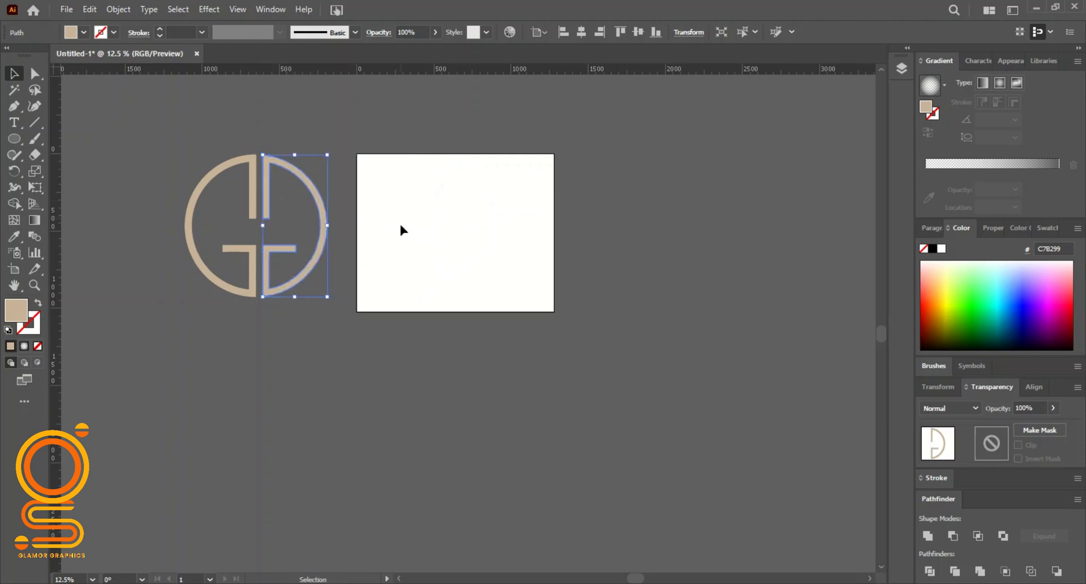
- Group the two logo halves and center the group horizontally and vertically on the artboard
drag(171, 139, 261, 179)
right_click(254, 185)
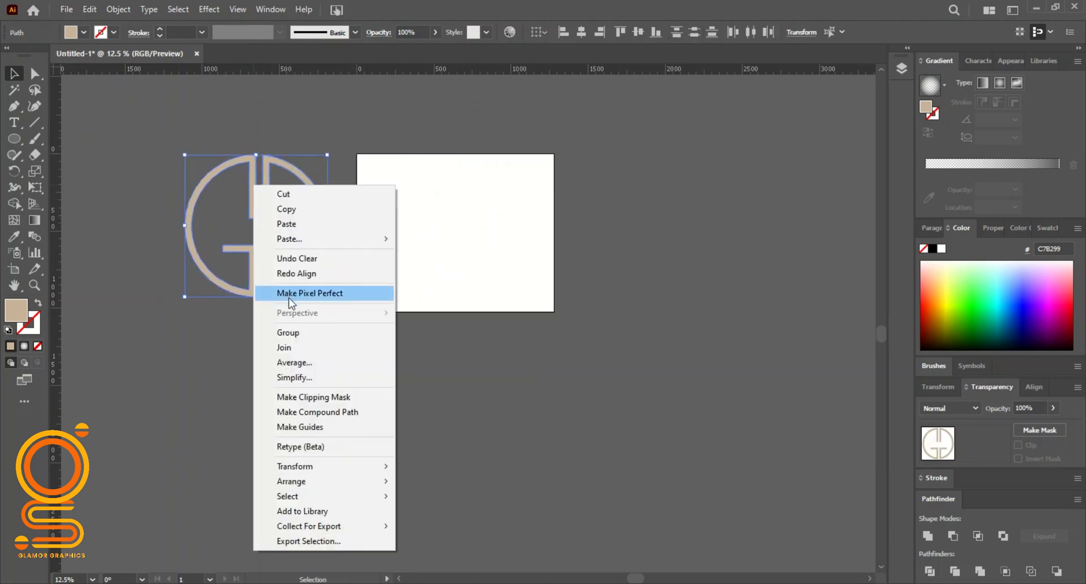
click(294, 335)
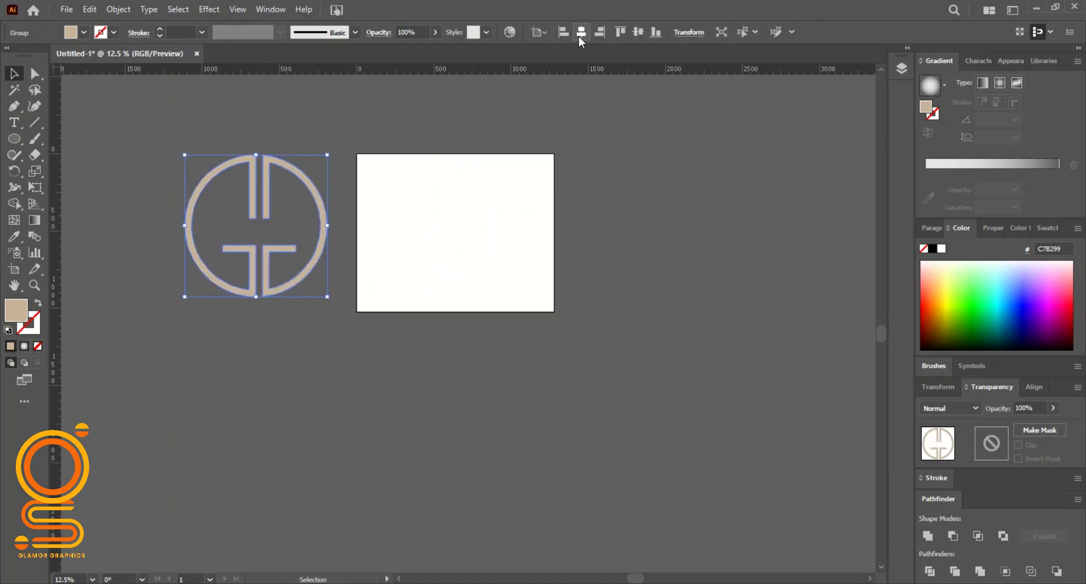
click(581, 32)
click(638, 31)
click(586, 241)
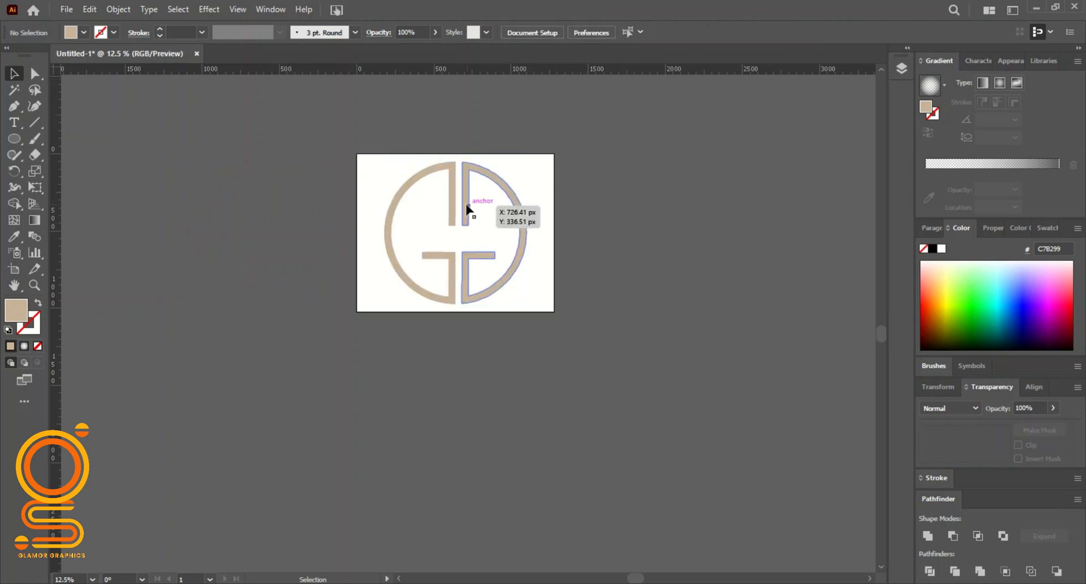
- Examine the edges of the ring and inner strips all the way around the logo for leftover gaps or slivers
scroll(434, 206, up, 4)
scroll(486, 226, up, 2)
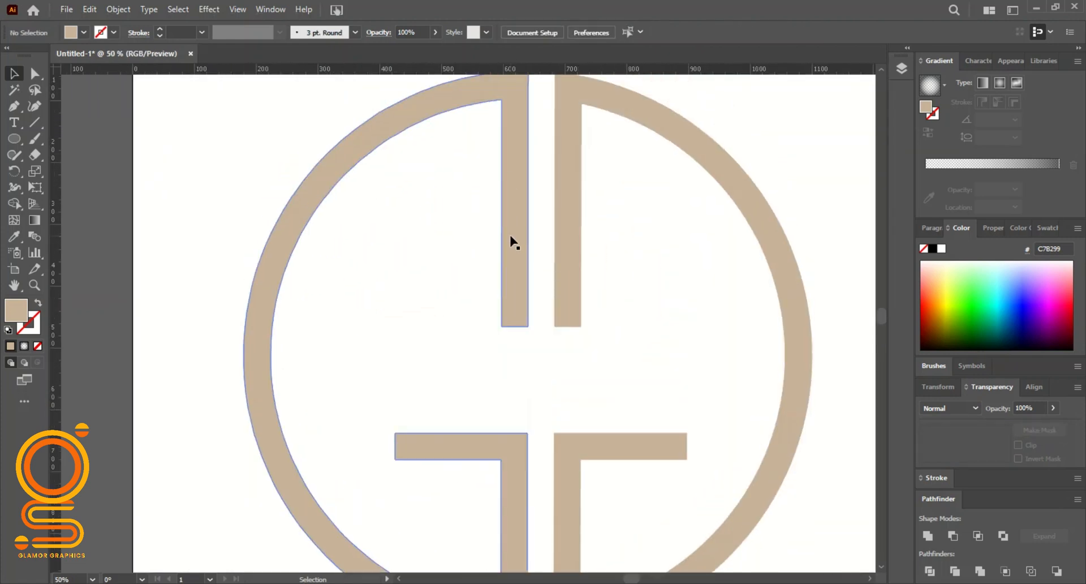
scroll(482, 143, up, 4)
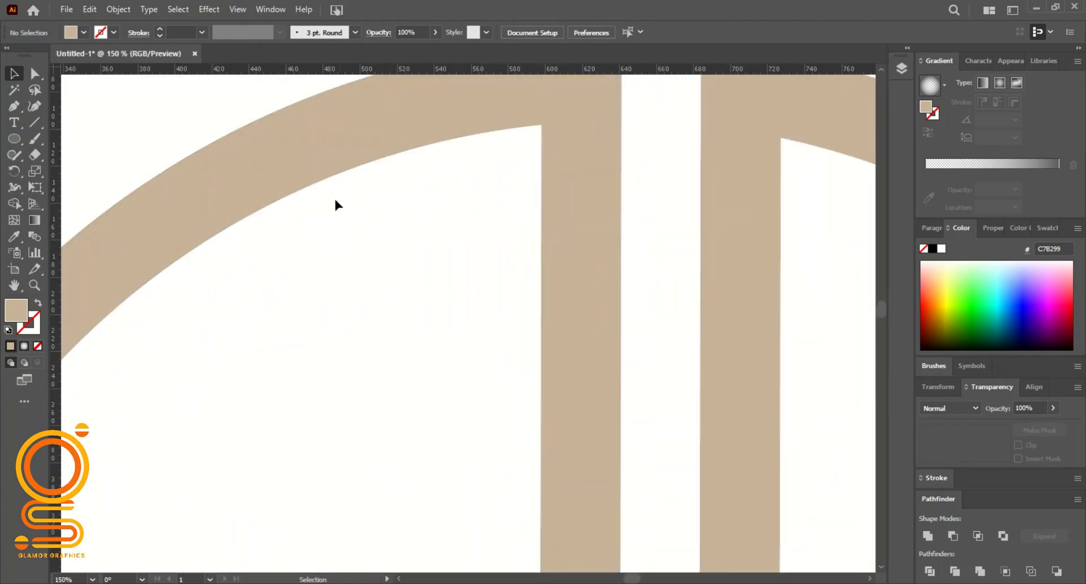
scroll(327, 209, down, 4)
scroll(242, 291, up, 4)
scroll(242, 291, down, 10)
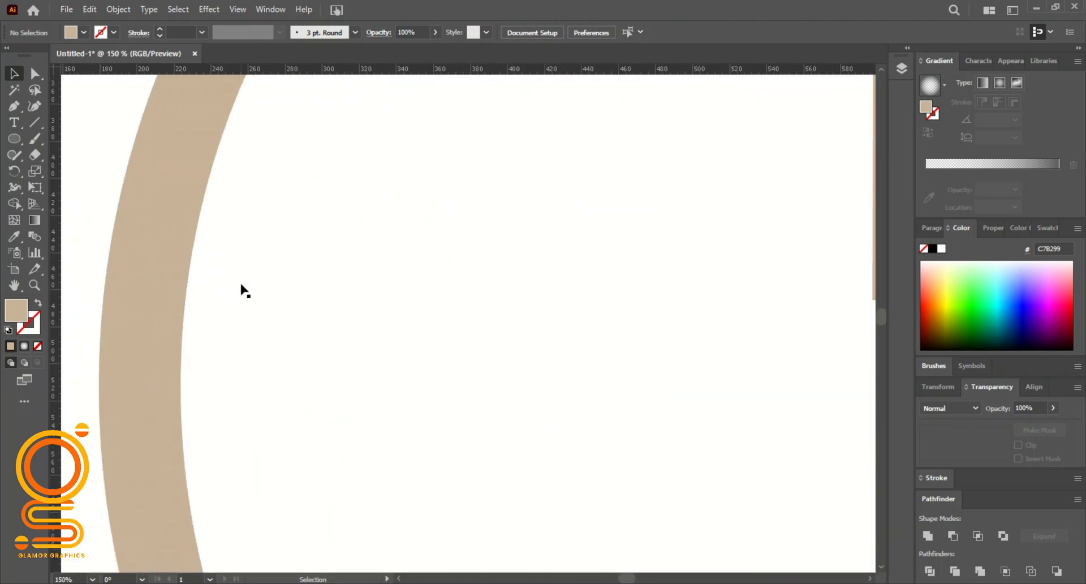
scroll(581, 313, down, 5)
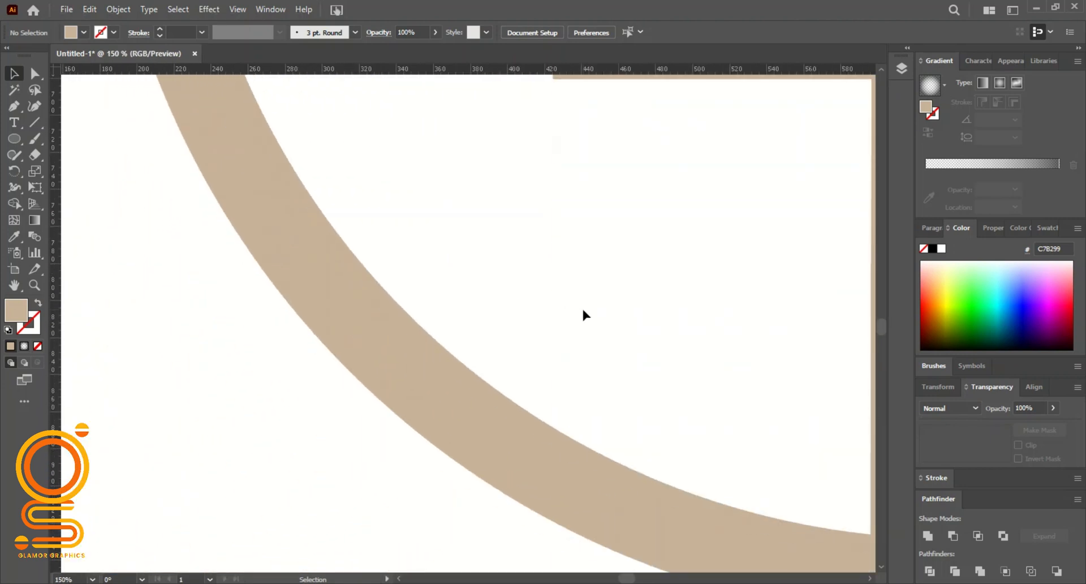
scroll(583, 313, right, 5)
scroll(585, 315, right, 6)
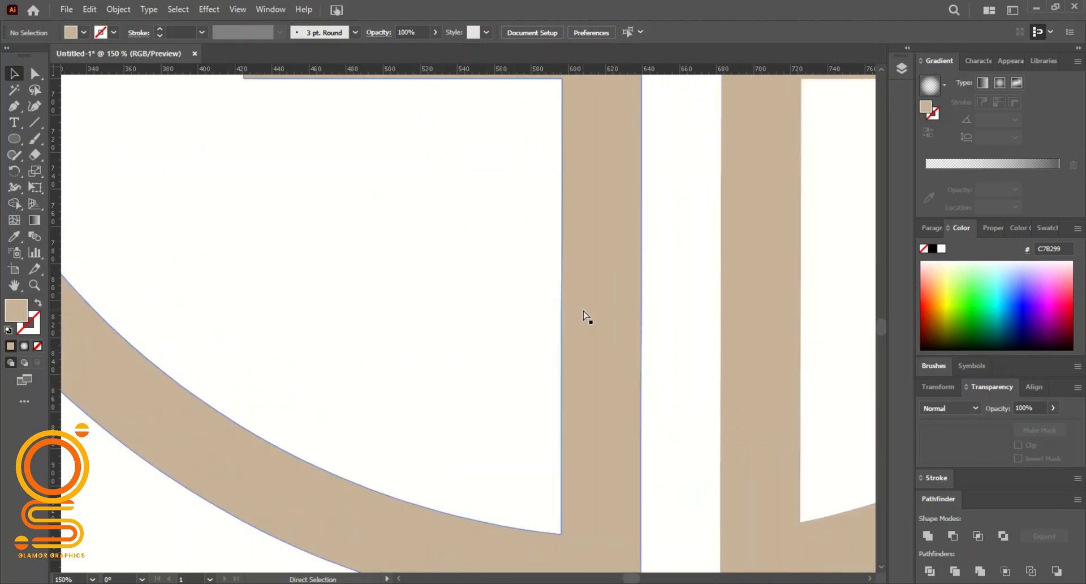
scroll(586, 315, right, 2)
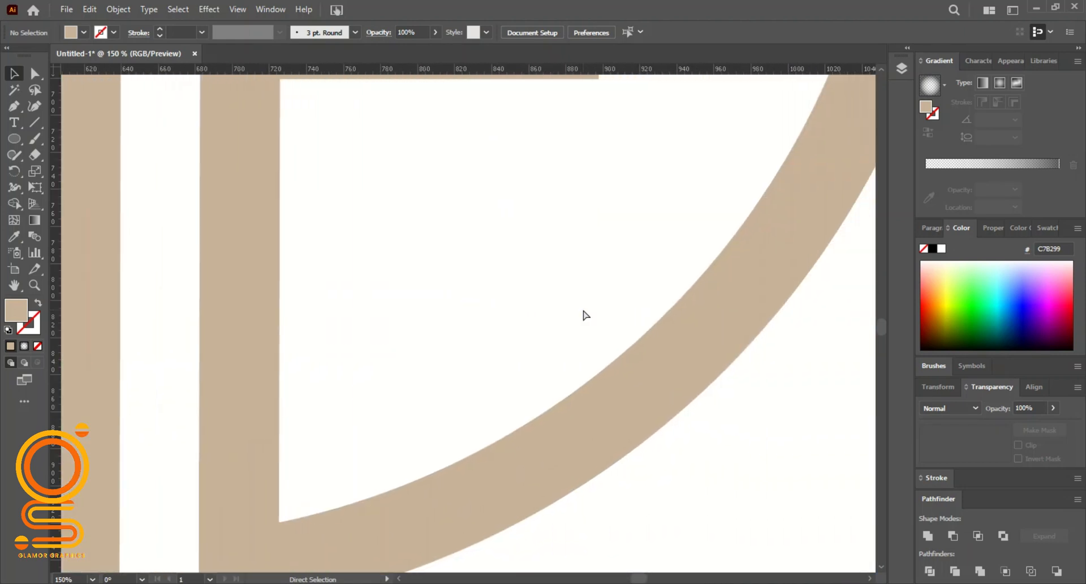
scroll(622, 311, up, 3)
scroll(762, 291, right, 3)
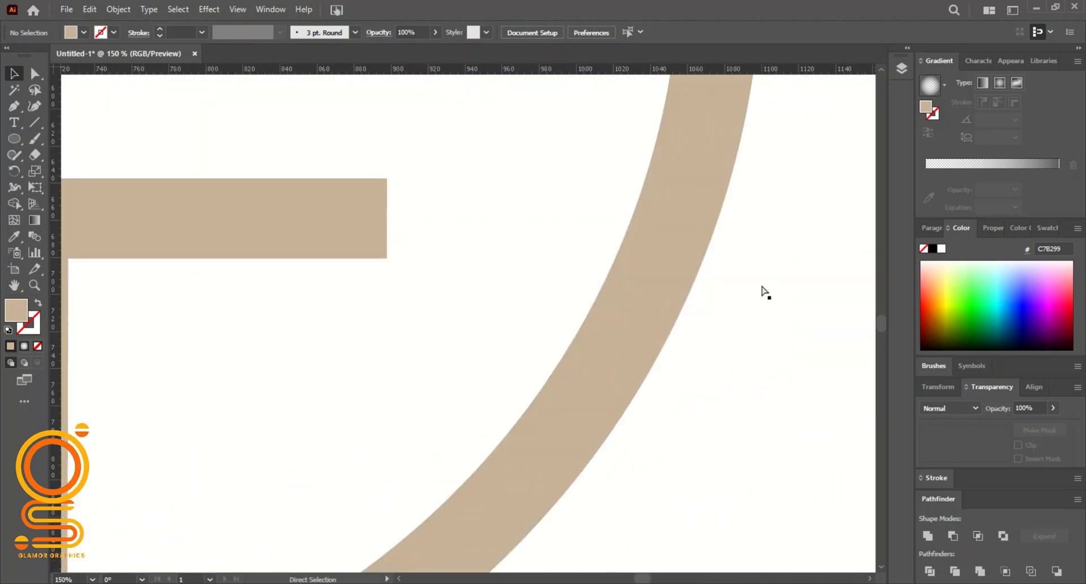
scroll(636, 274, up, 4)
scroll(634, 272, up, 3)
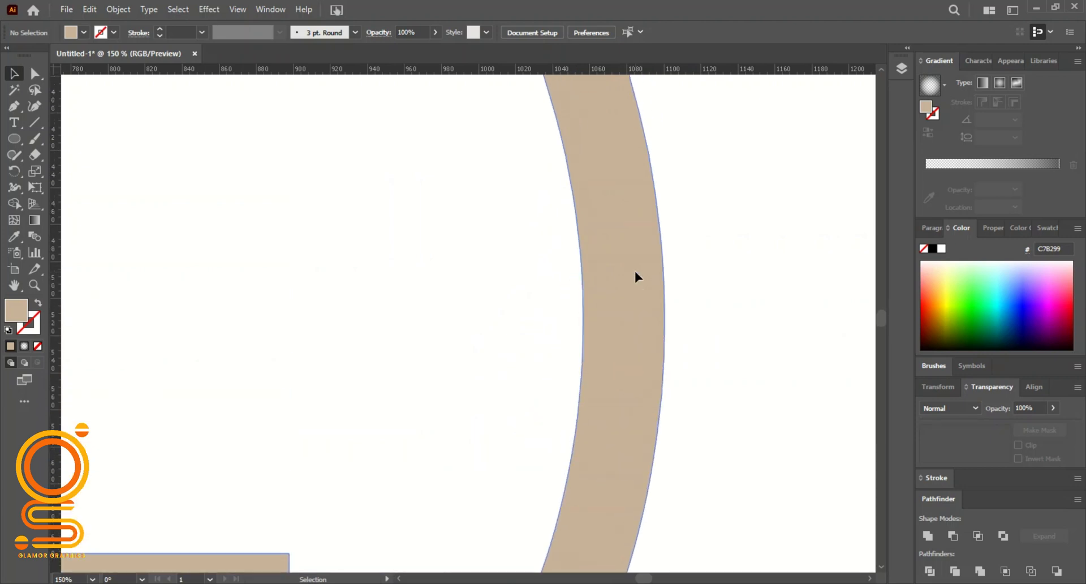
scroll(635, 272, down, 7)
scroll(635, 272, up, 7)
scroll(635, 276, up, 7)
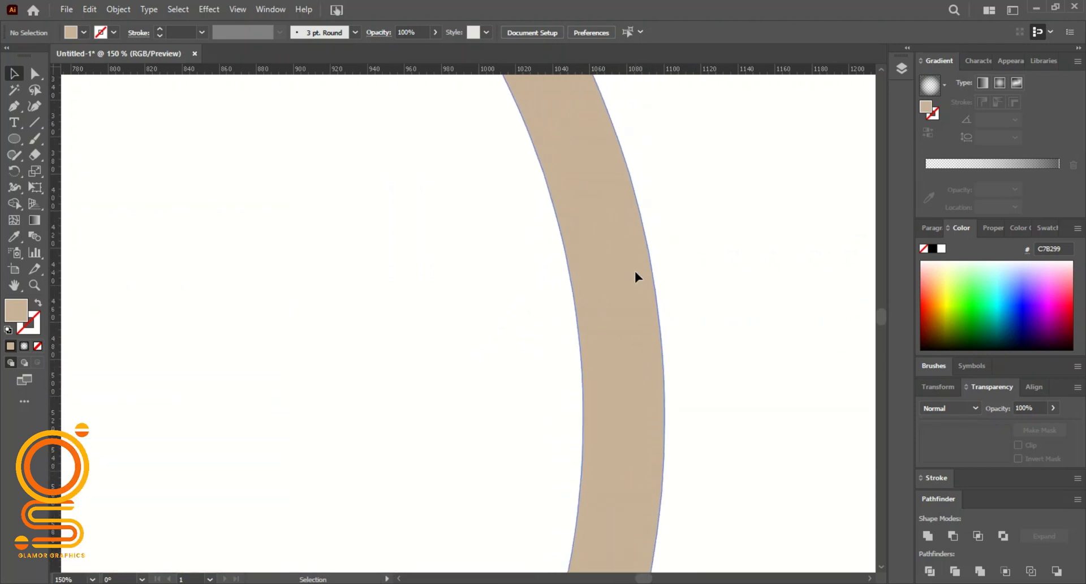
scroll(601, 294, left, 2)
scroll(544, 312, left, 2)
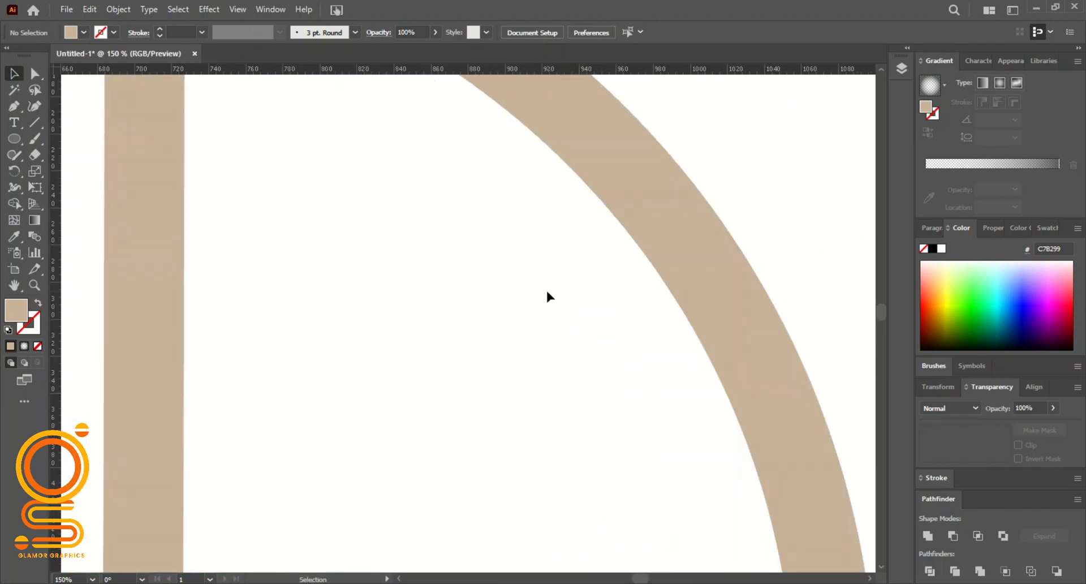
scroll(565, 279, up, 5)
scroll(459, 338, left, 2)
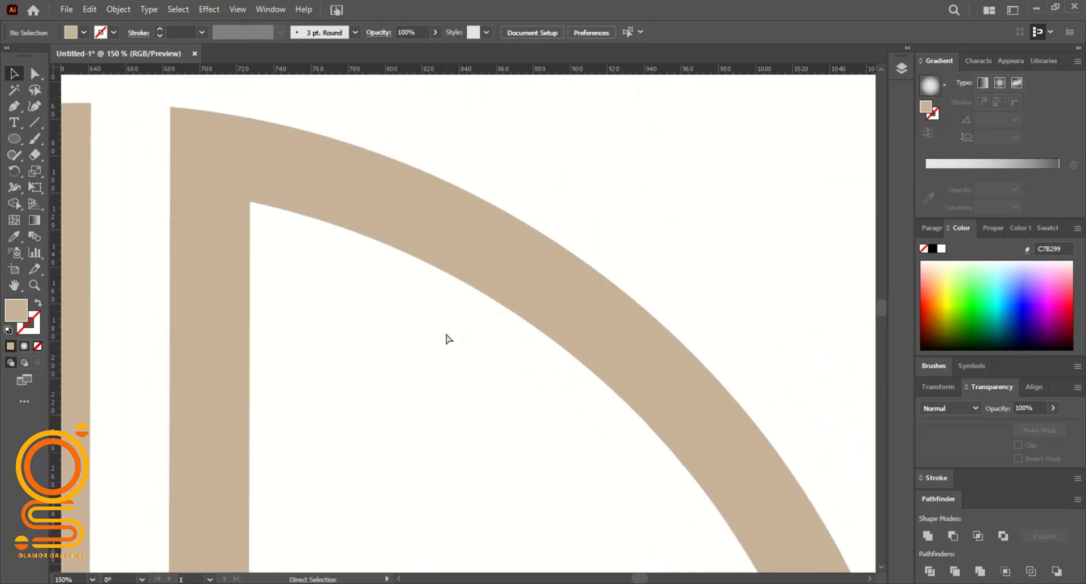
scroll(435, 334, down, 3)
scroll(434, 333, down, 6)
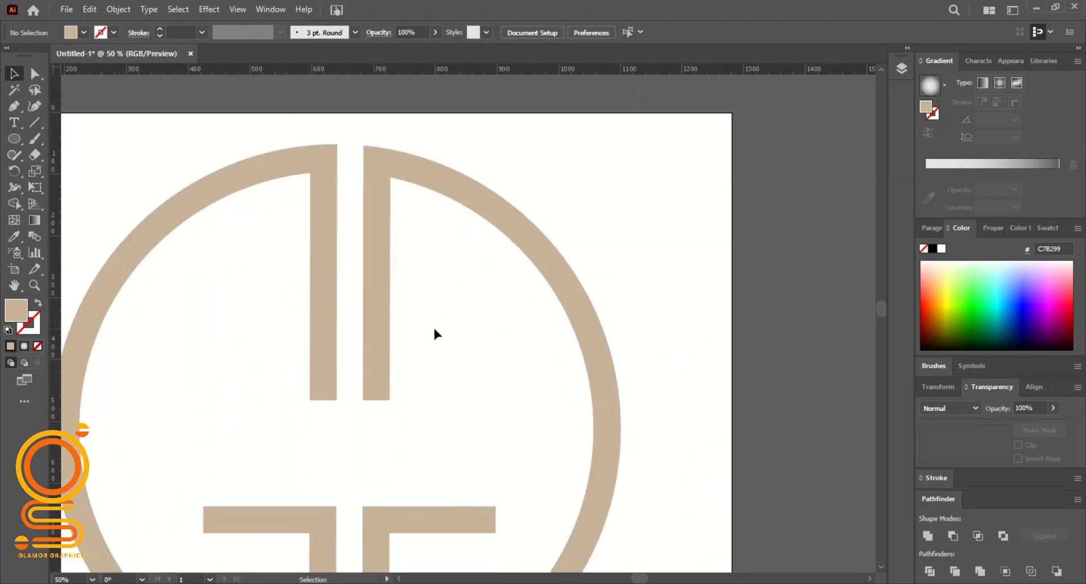
scroll(434, 330, down, 2)
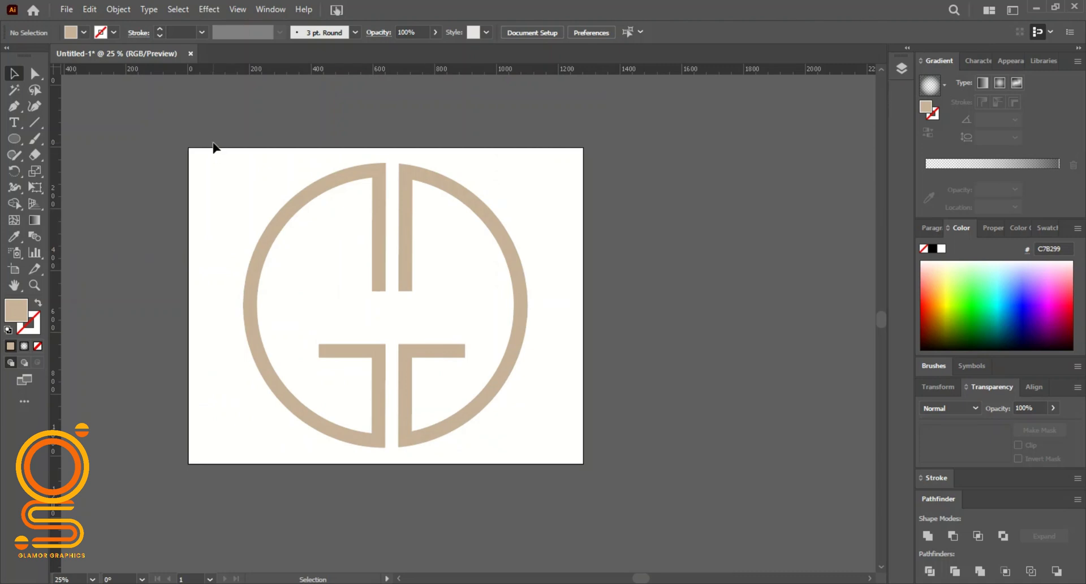
- Scale the grouped logo down proportionally about its center to a little over half its size
drag(214, 147, 535, 461)
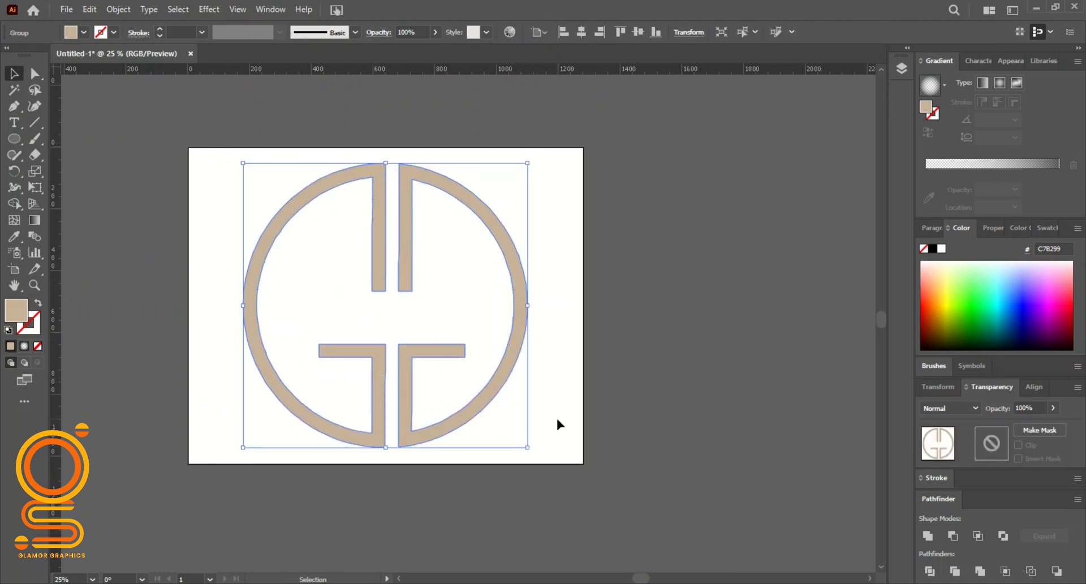
drag(529, 449, 481, 382)
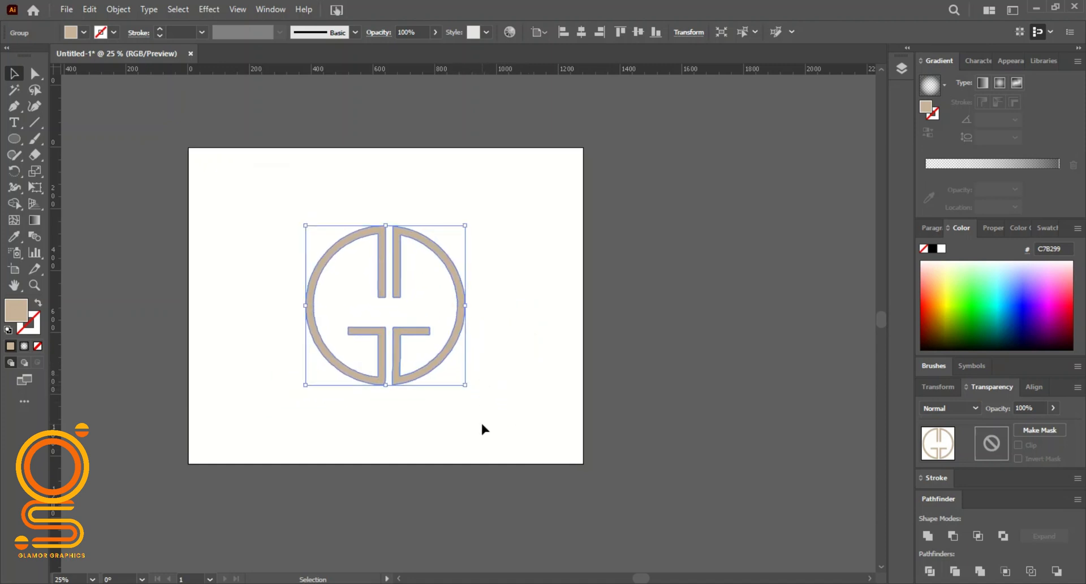
click(445, 420)
scroll(400, 388, up, 1)
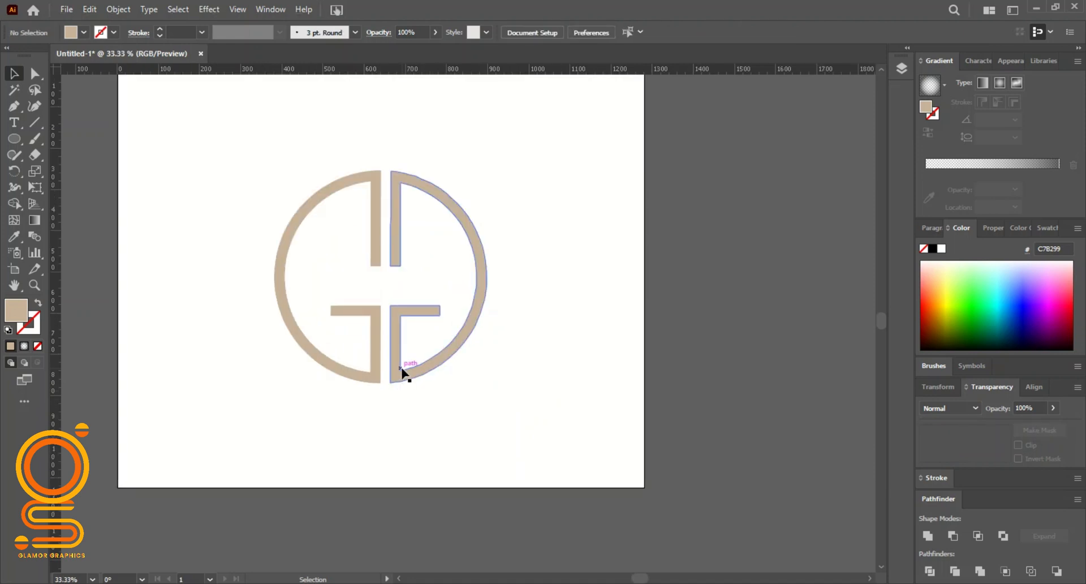
click(402, 368)
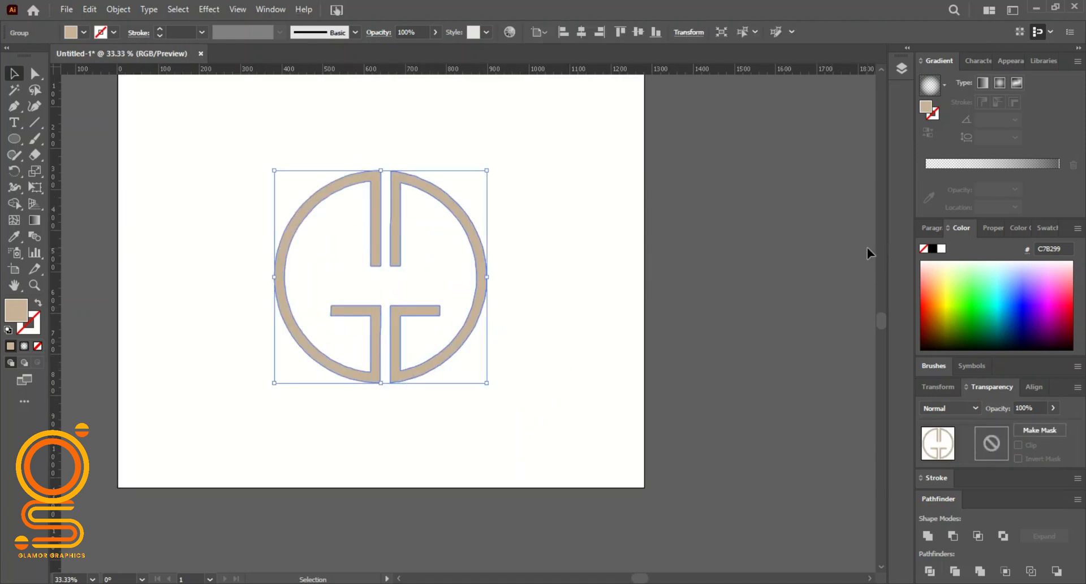
scroll(93, 217, up, 1)
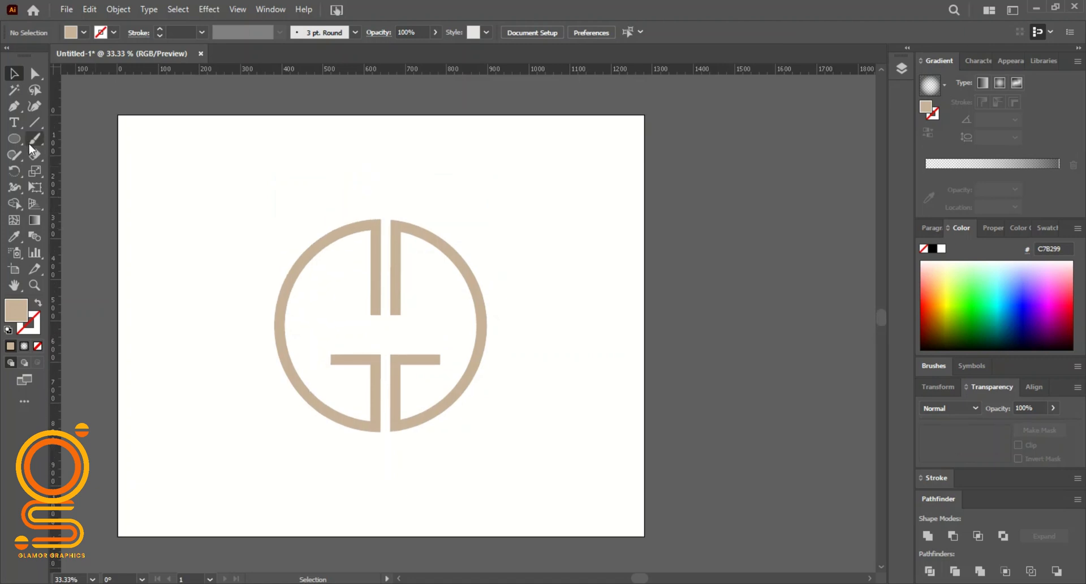
- Draw a rectangle covering the whole artboard and send it to the back behind the logo
drag(14, 139, 50, 141)
drag(118, 114, 643, 536)
click(14, 73)
right_click(271, 241)
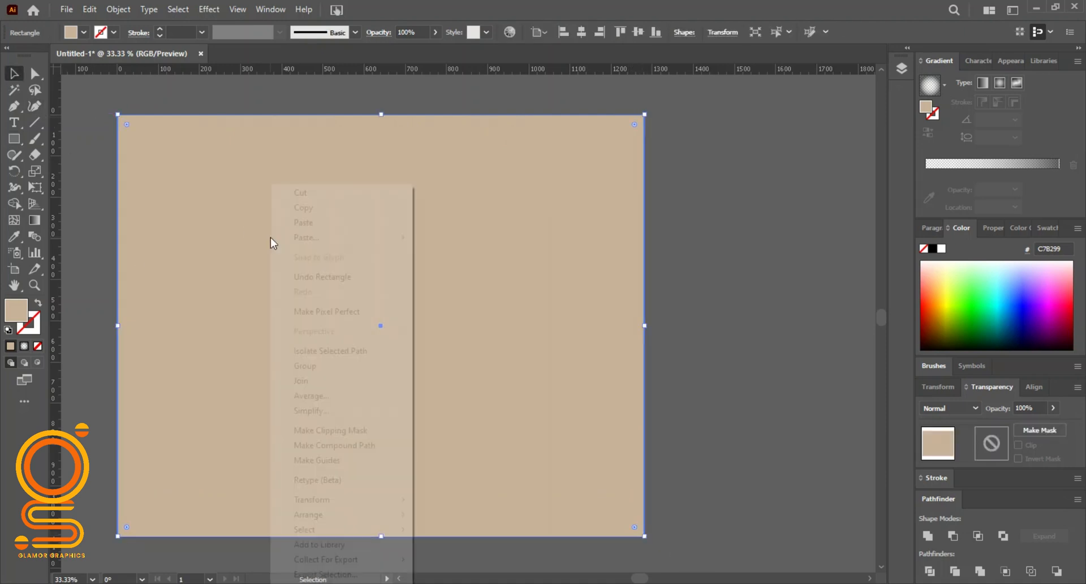
mouse_move(346, 515)
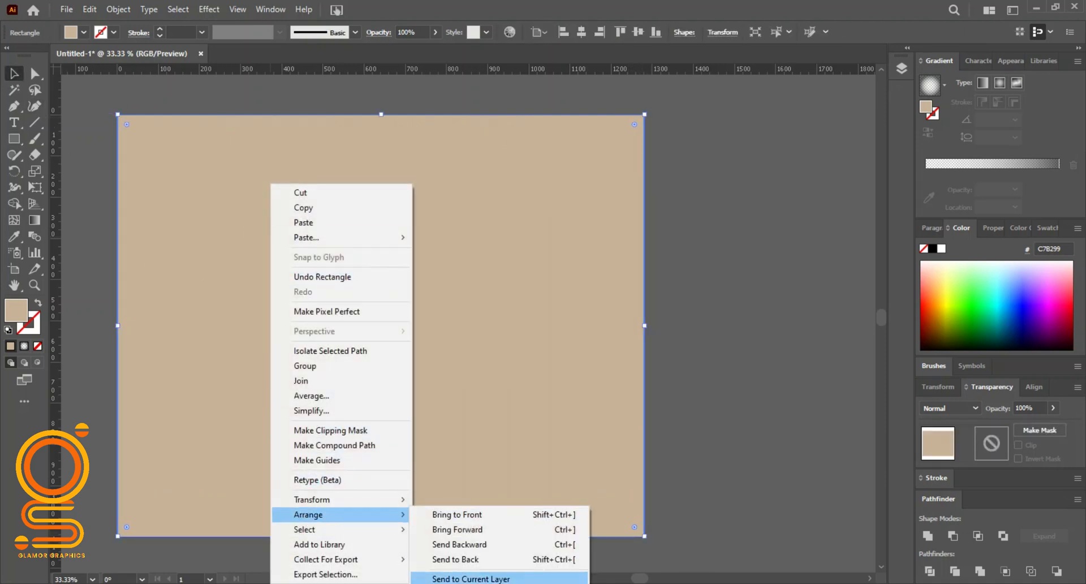
click(456, 558)
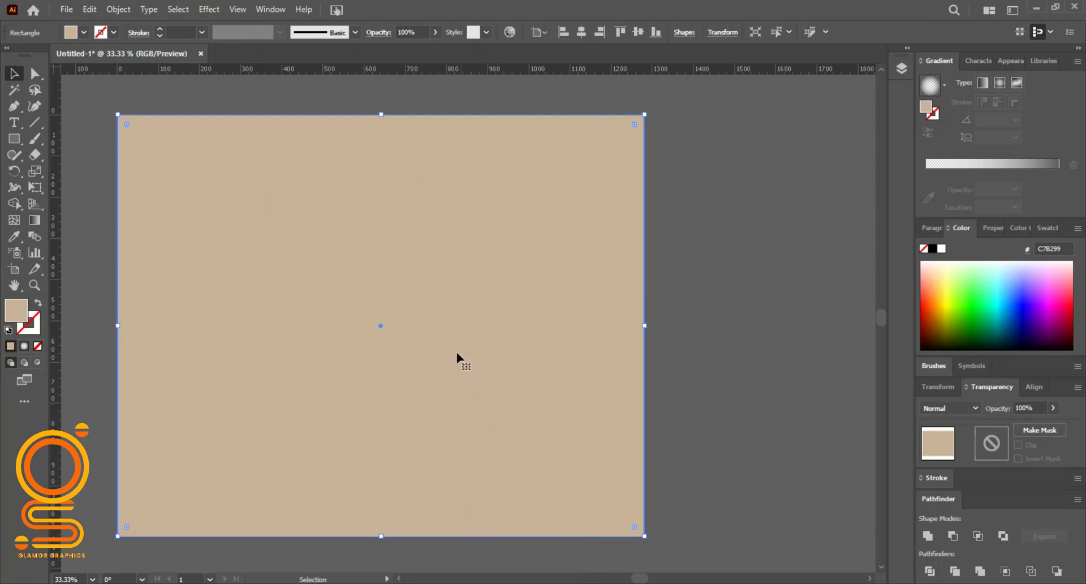
click(729, 244)
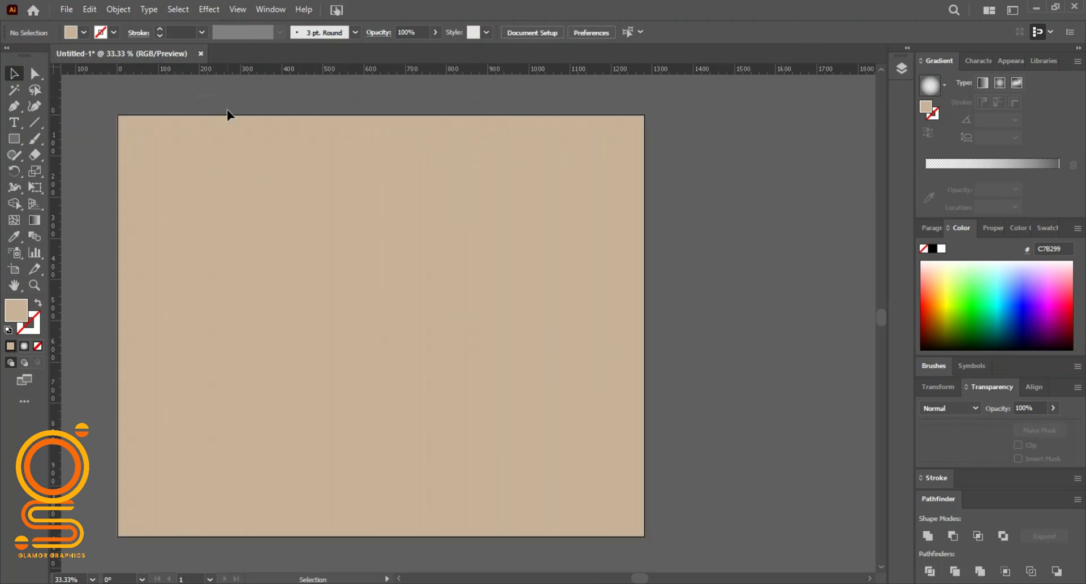
- Select the logo artwork without the background rectangle, group it and fill it with white
drag(231, 114, 521, 436)
shift+click(557, 292)
key(ctrl+g)
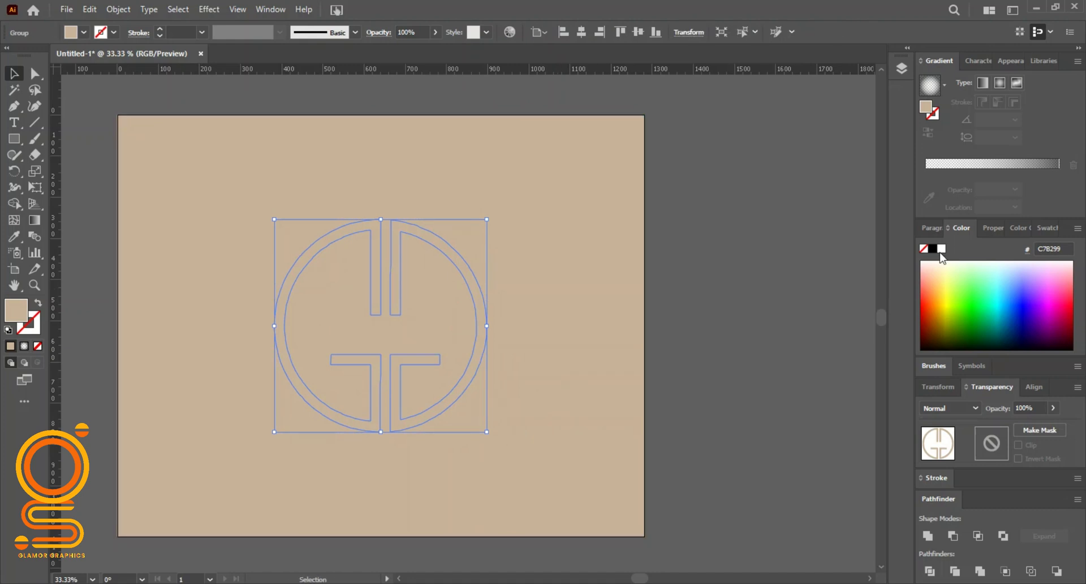
click(943, 253)
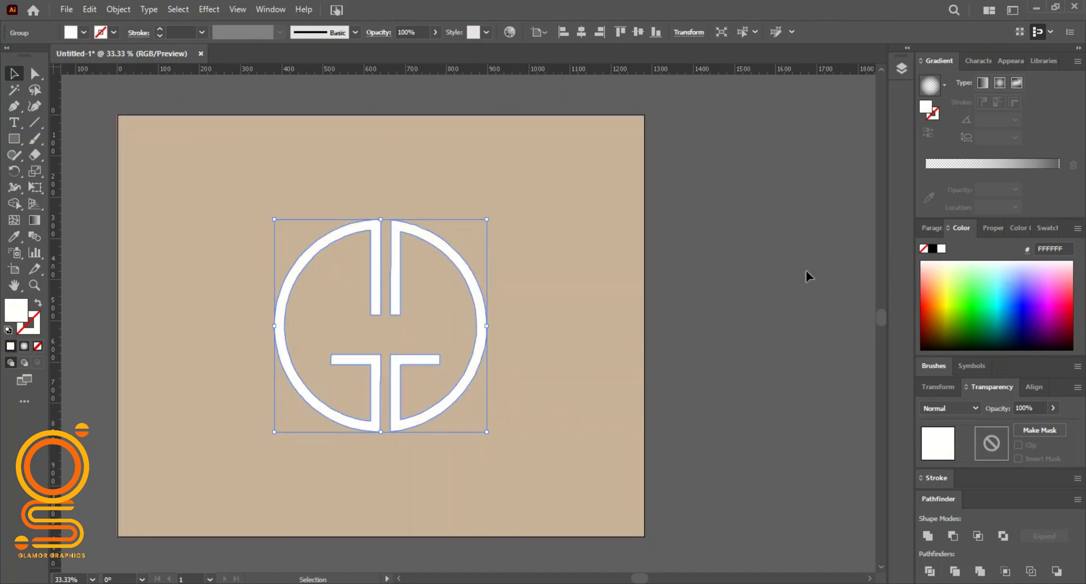
- Fill the background rectangle with black
click(606, 291)
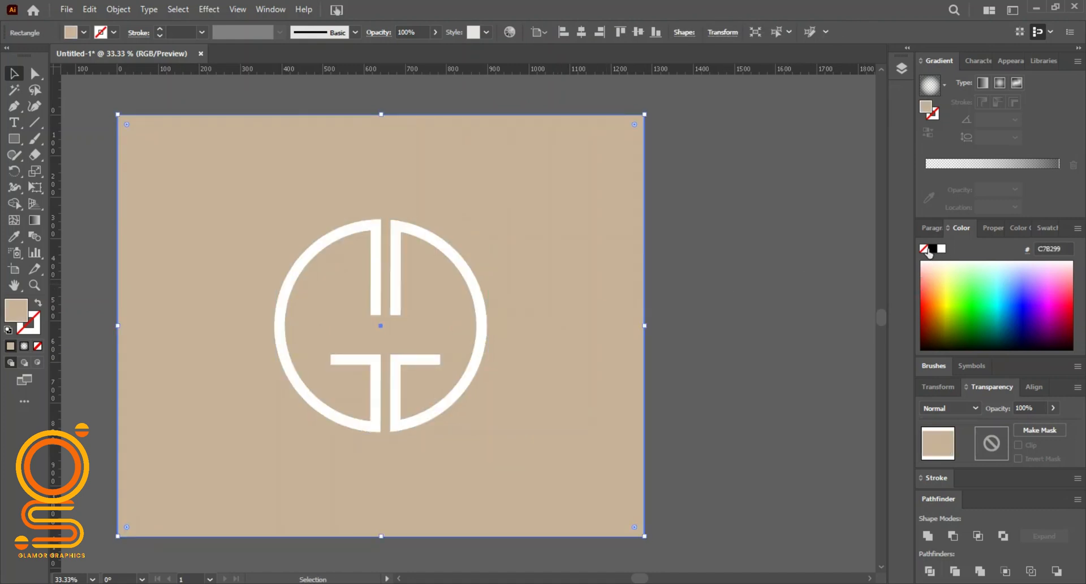
click(932, 249)
click(668, 293)
- Scale the white logo up proportionally about its center to a little over one and a half times its size
scroll(453, 368, down, 2)
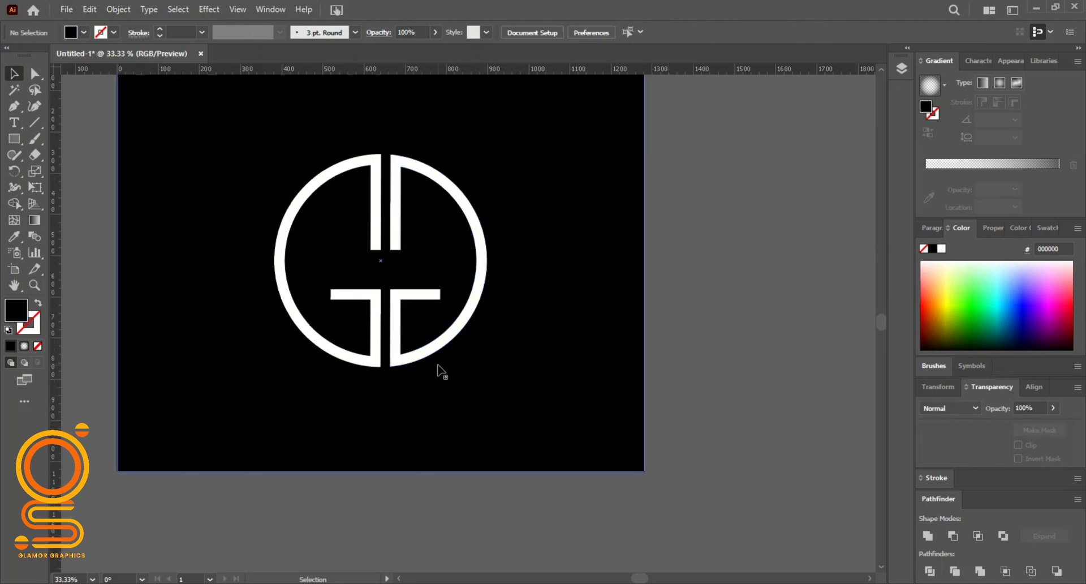
scroll(438, 370, up, 1)
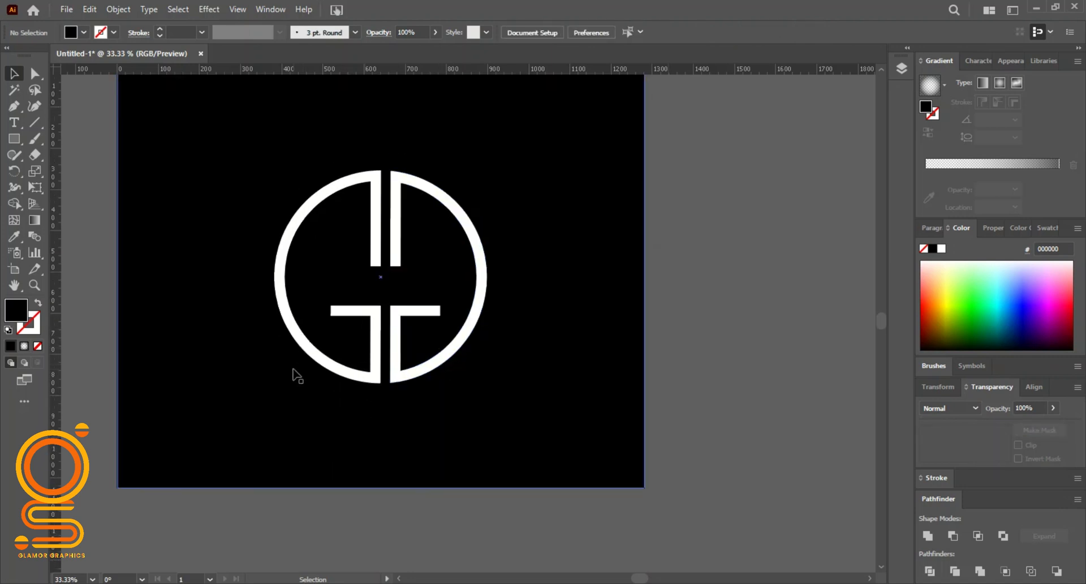
scroll(291, 373, up, 1)
click(291, 289)
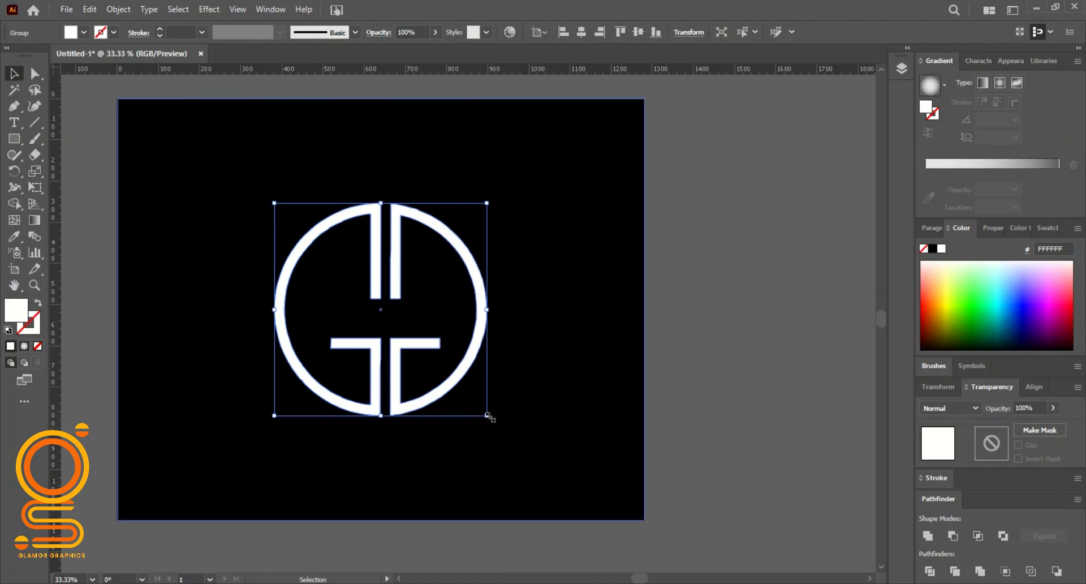
drag(487, 416, 546, 475)
click(692, 363)
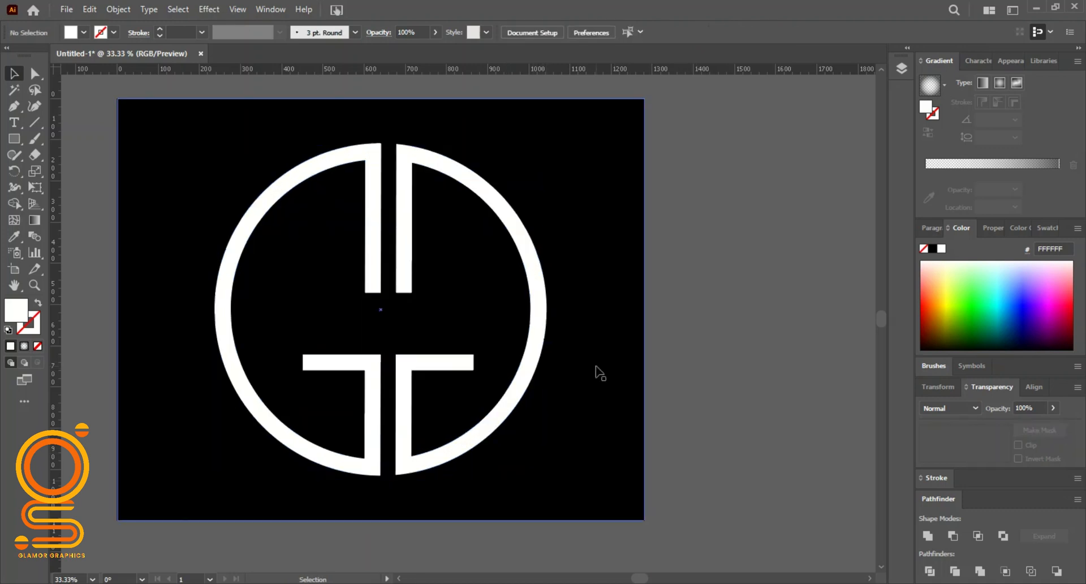
scroll(544, 377, left, 2)
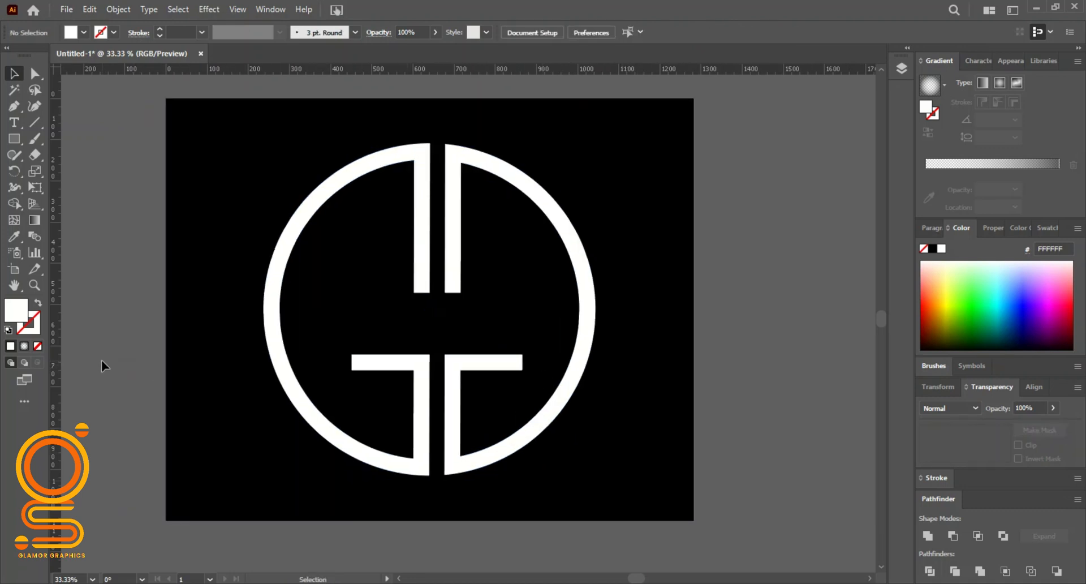